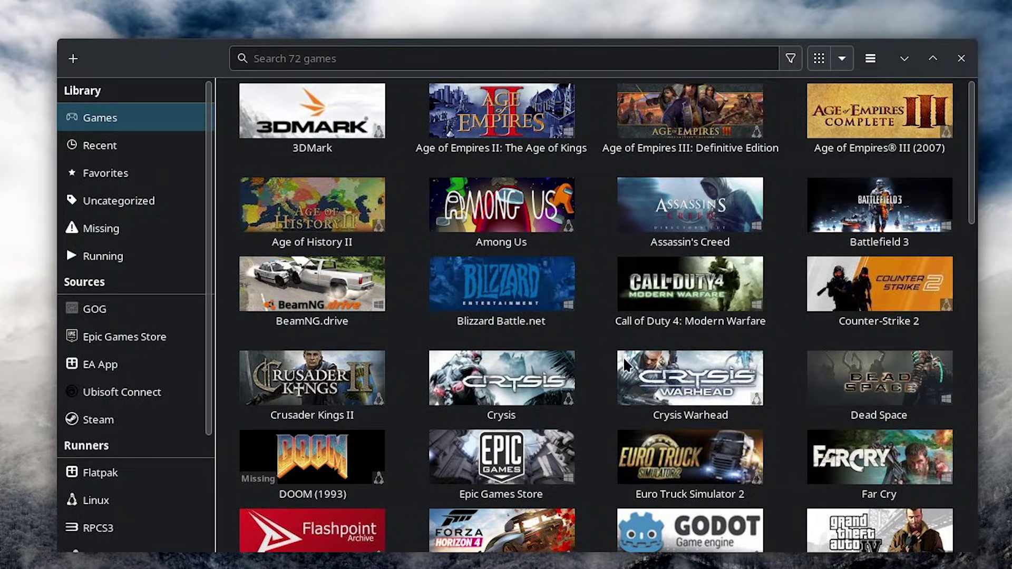
- Look through the complete games library from start to end and return to its beginning
mouse_move(119, 543)
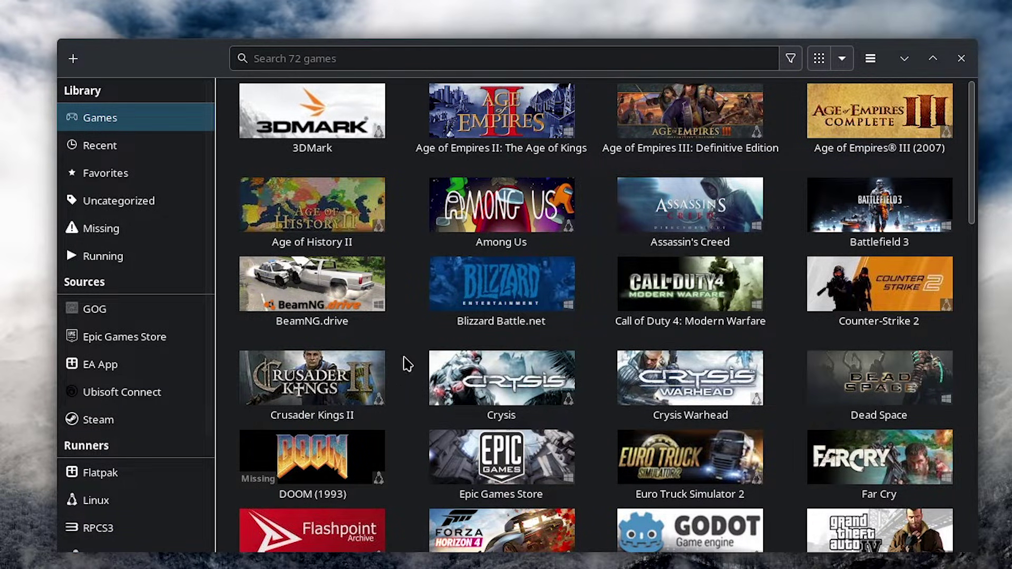
scroll(131, 398, "down", 3)
scroll(131, 397, "up", 3)
scroll(557, 419, "down", 10)
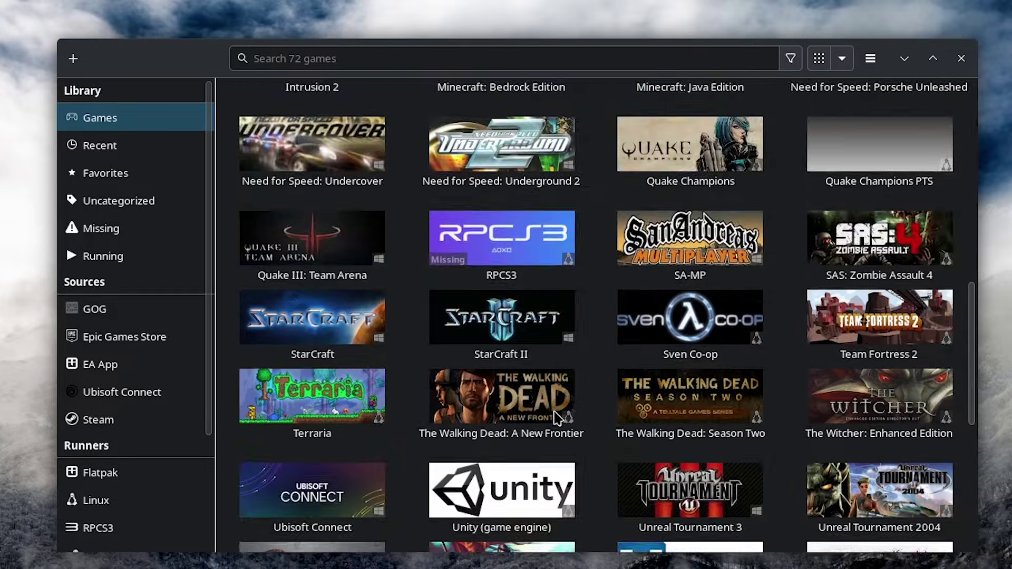
scroll(558, 419, "up", 10)
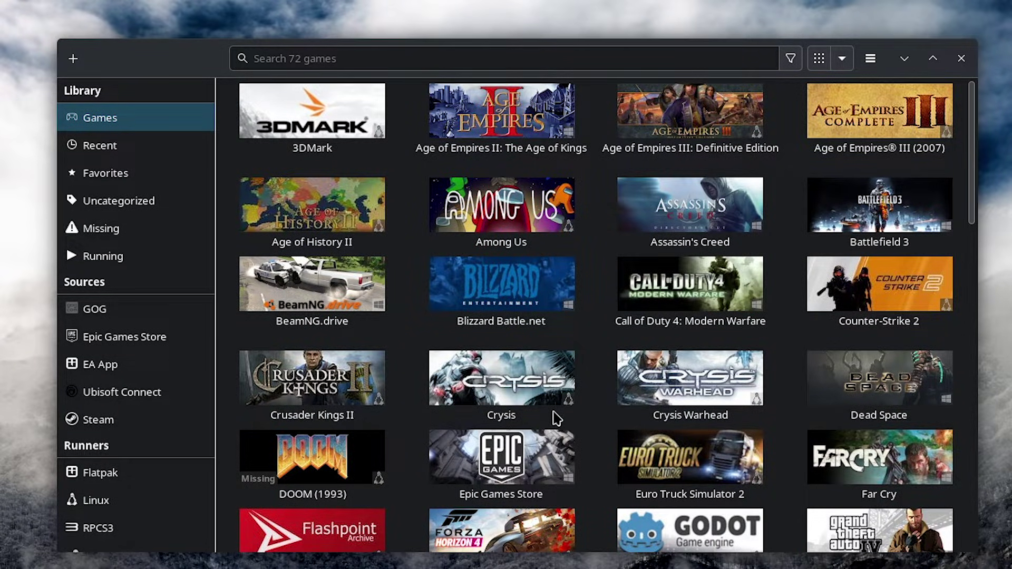
- Review the game lists of the Steam, Ubisoft Connect, EA App, Epic Games Store and GOG sources, ending on Steam
scroll(160, 469, "down", 3)
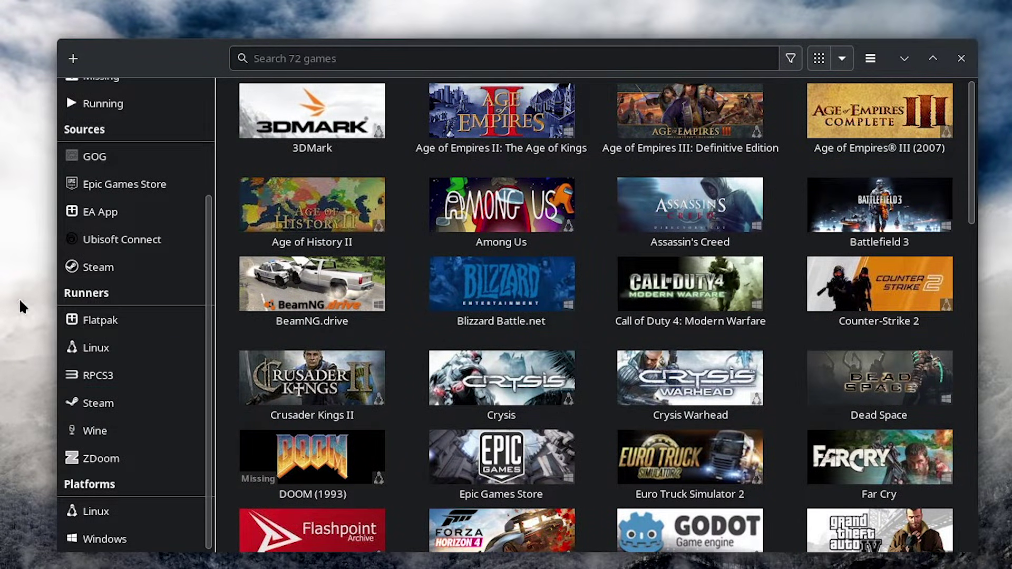
left_click(138, 270)
key("shift+Up")
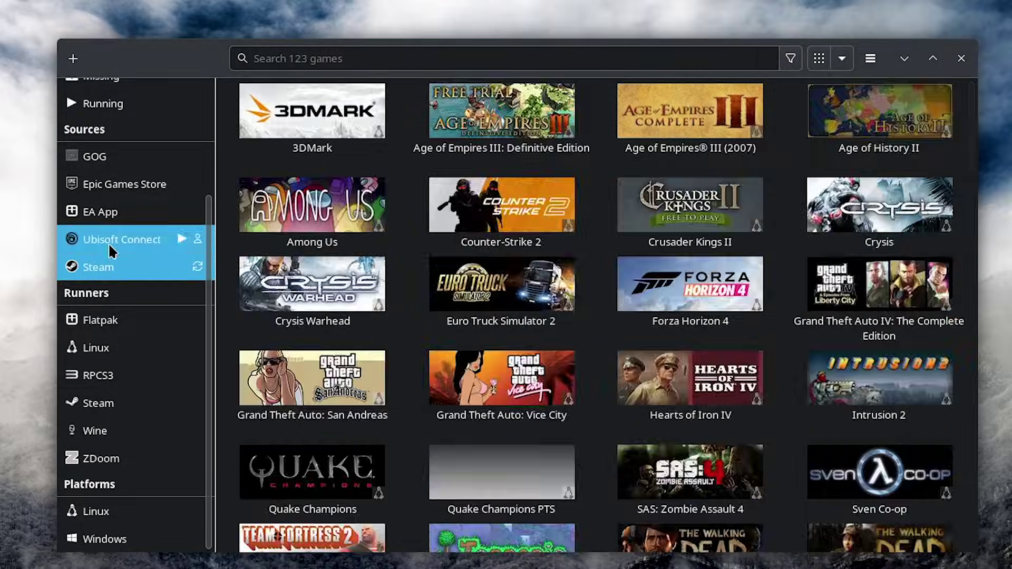
left_click(110, 230)
left_click(122, 222)
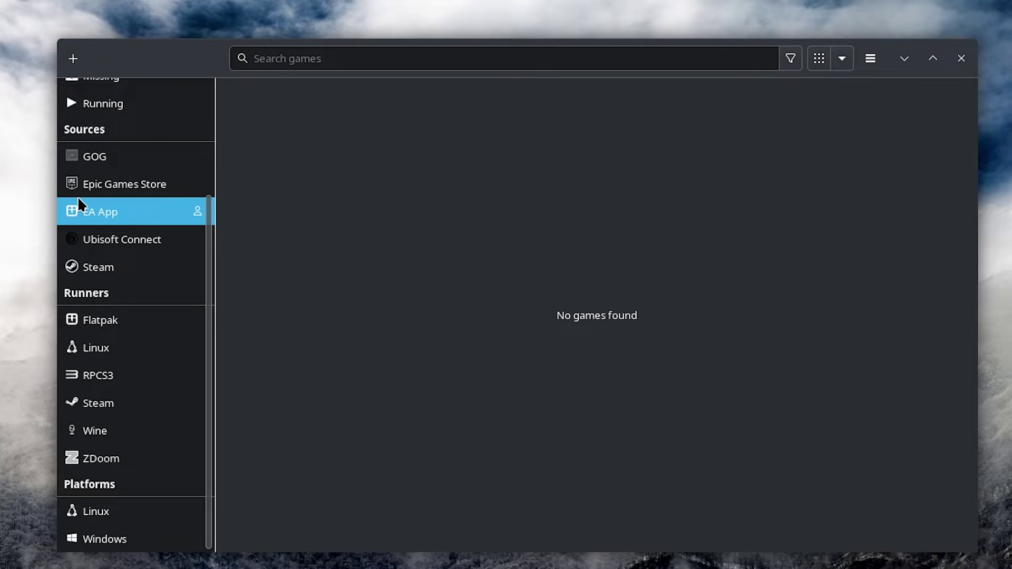
left_click(169, 237, "shift")
left_click(131, 194, "shift")
left_click(131, 194)
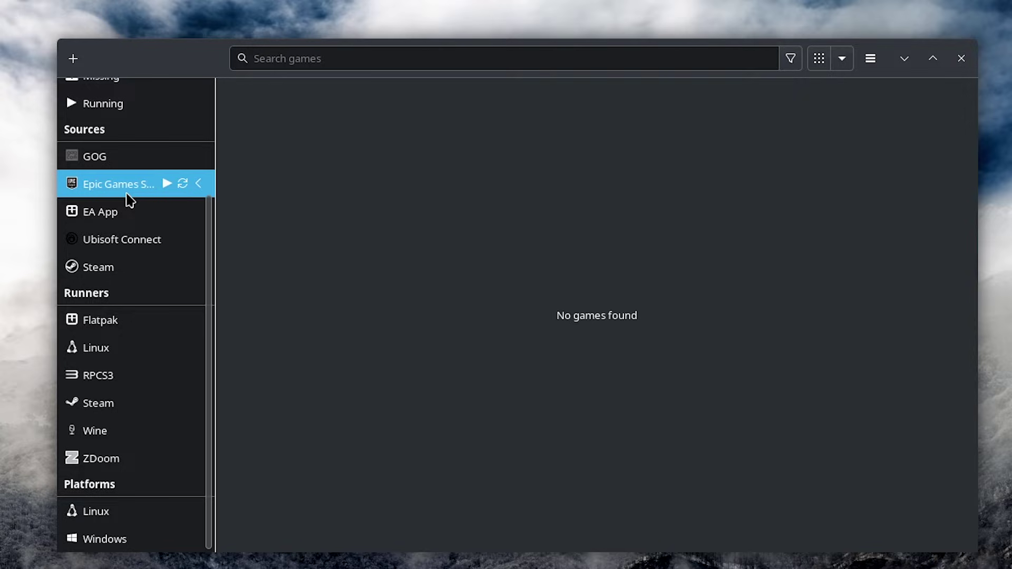
scroll(529, 283, "down", 10)
scroll(529, 282, "up", 10)
left_click(104, 157)
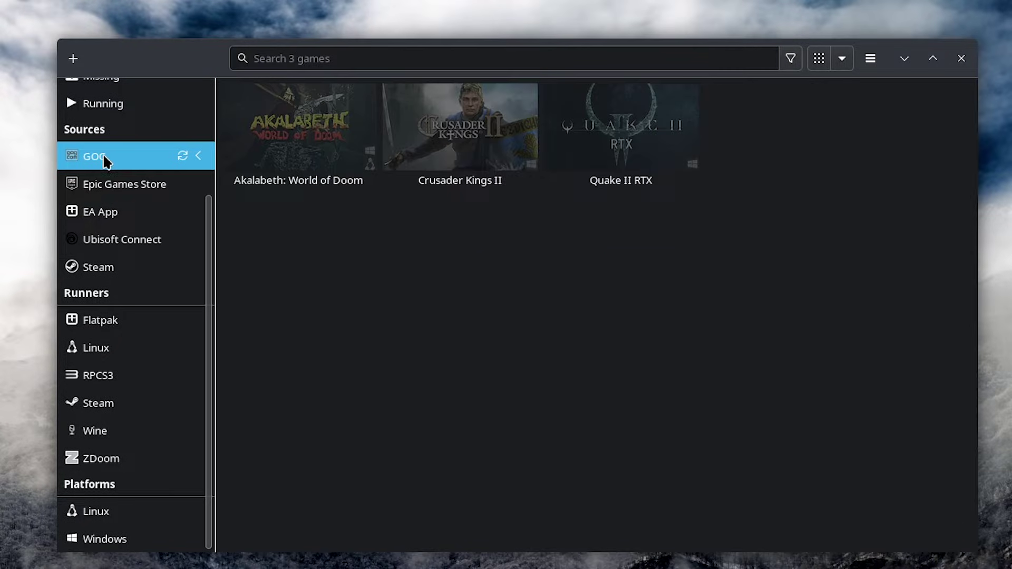
left_click(138, 266, "ctrl")
left_click(139, 266)
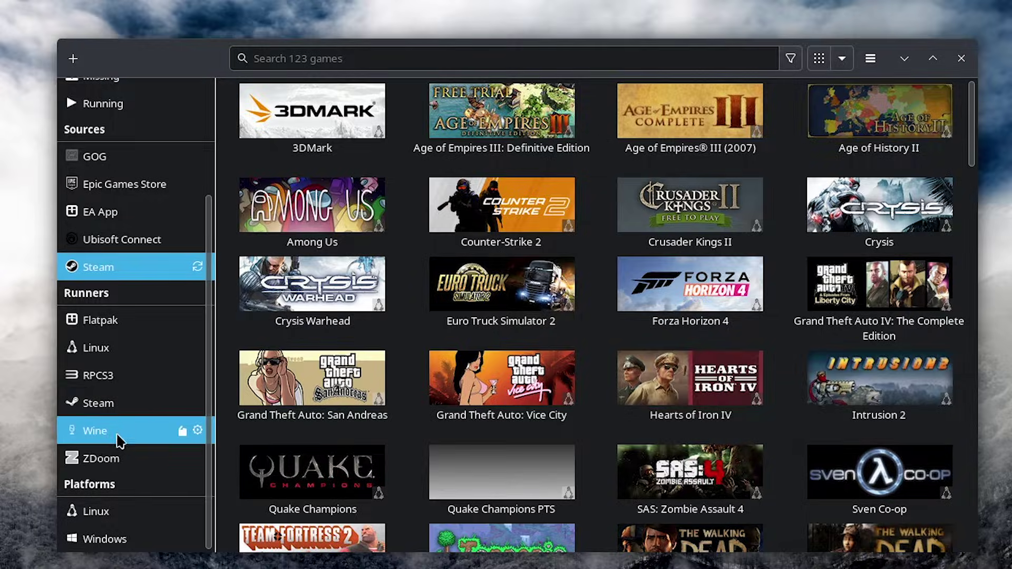
- View the games under the RPCS3 and ZDoom runners, and return to the full Games library
left_click(108, 377)
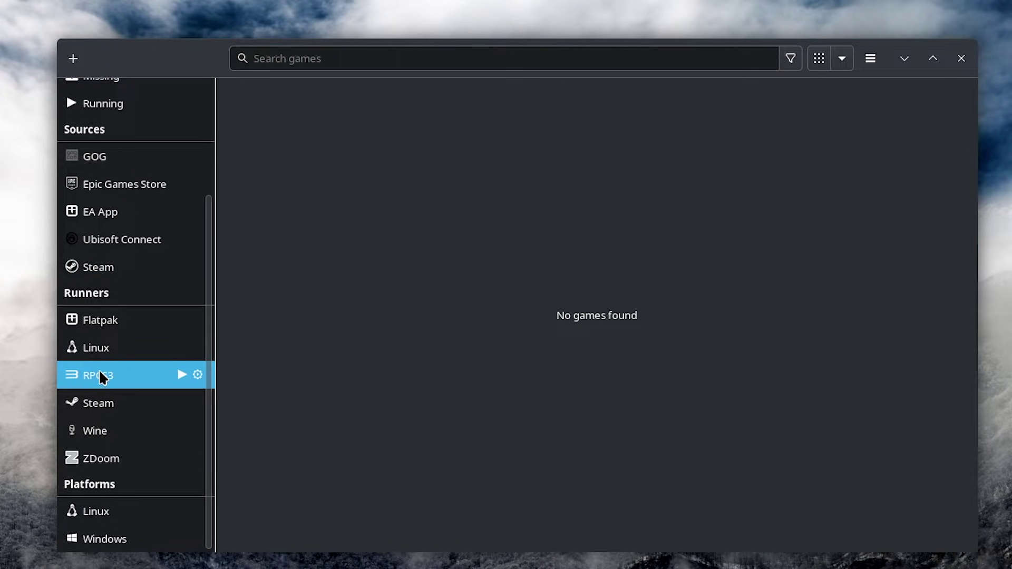
left_click(125, 466)
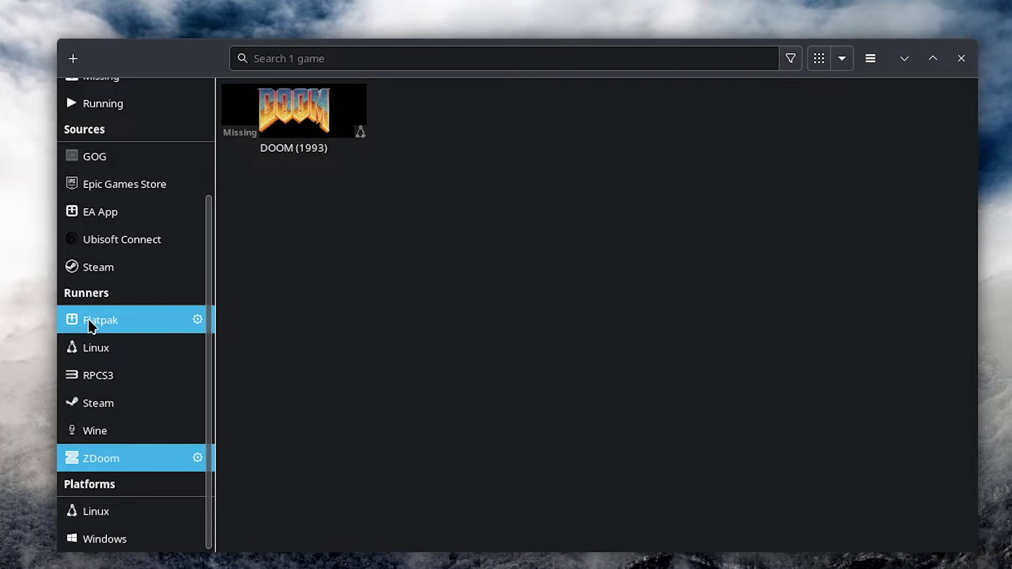
scroll(142, 416, "up", 3)
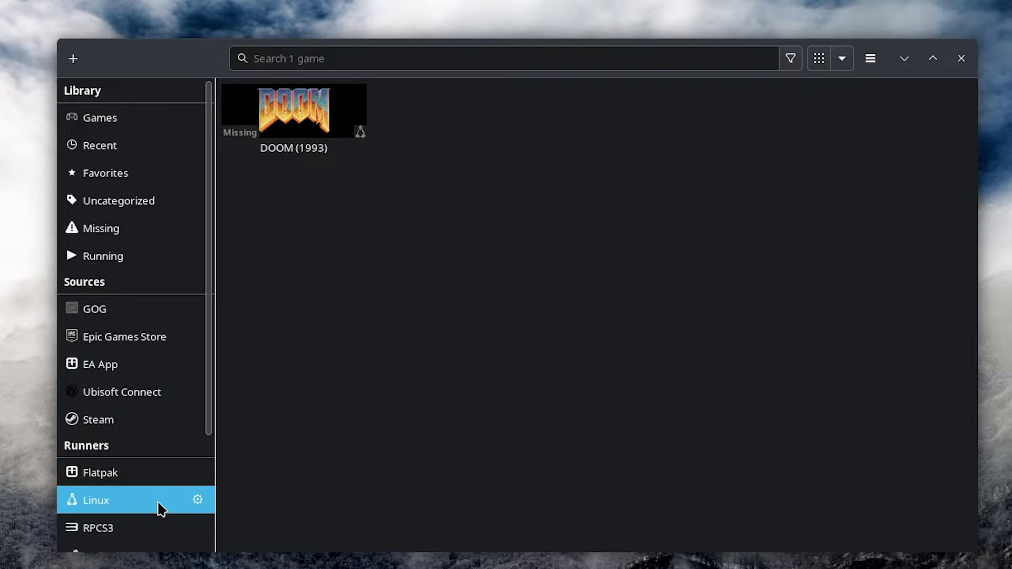
left_click(100, 117)
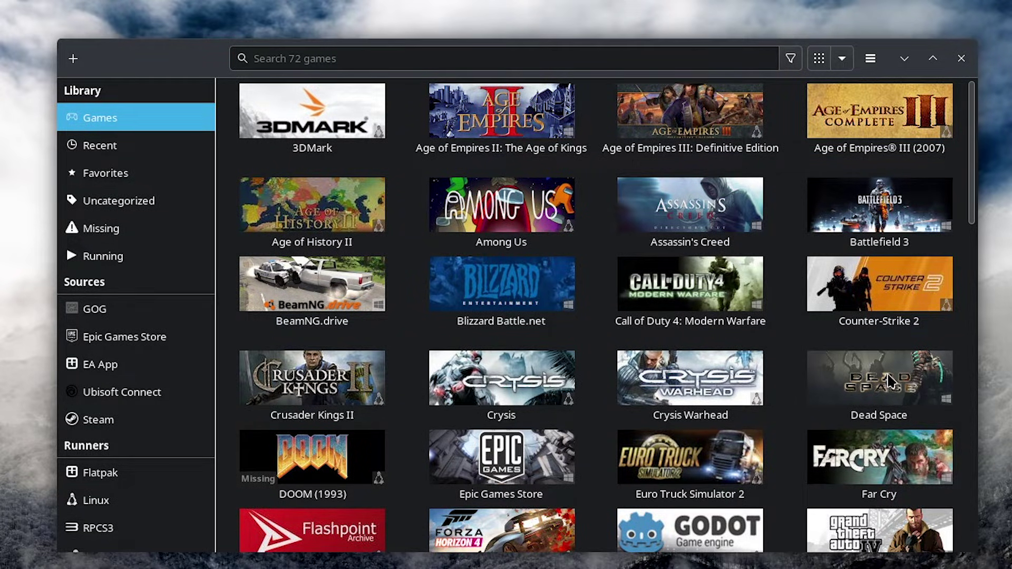
scroll(890, 380, "down", 3)
scroll(870, 369, "up", 3)
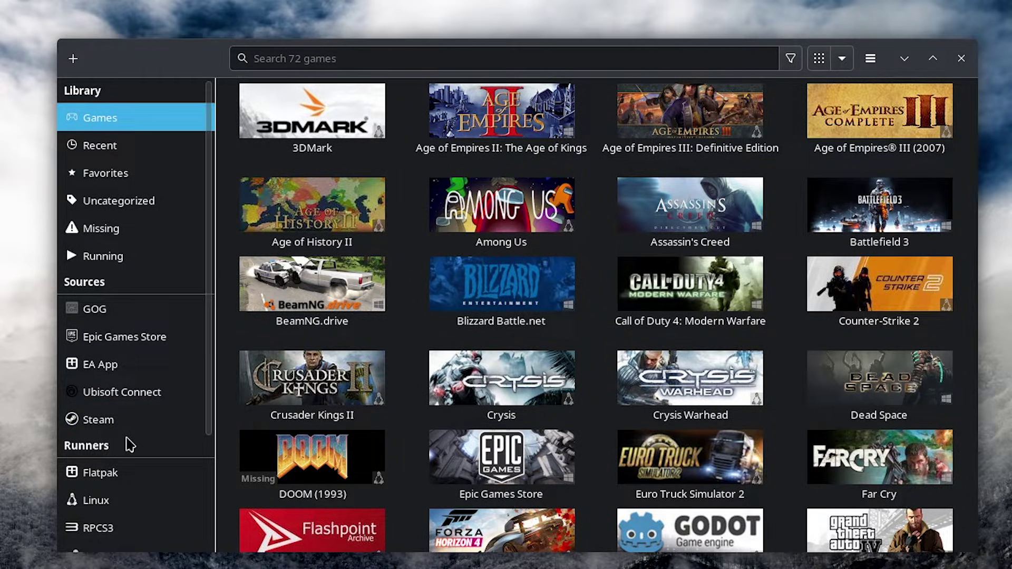
- Show the Steam source and reload its list of games
left_click(151, 426)
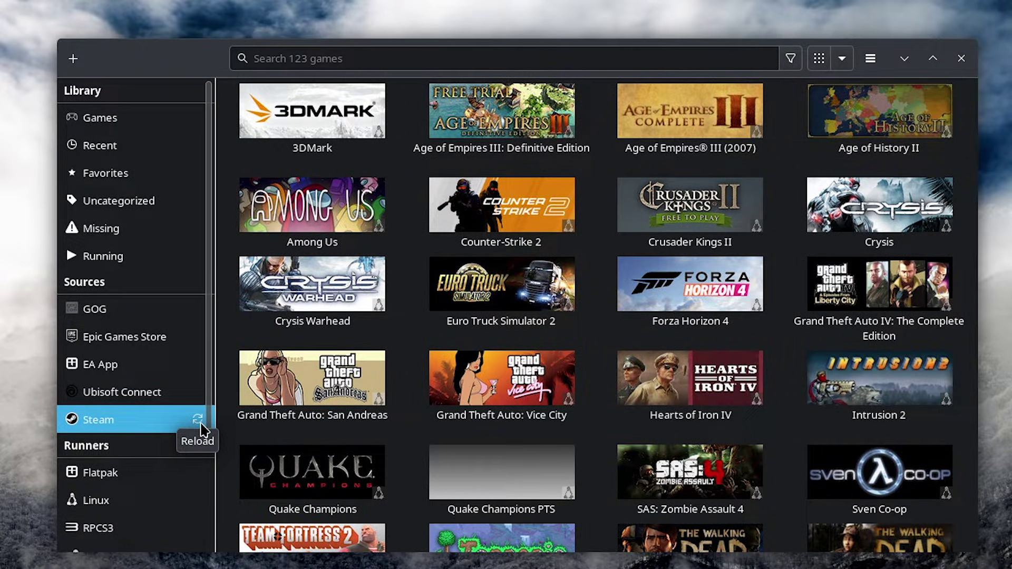
left_click(198, 420)
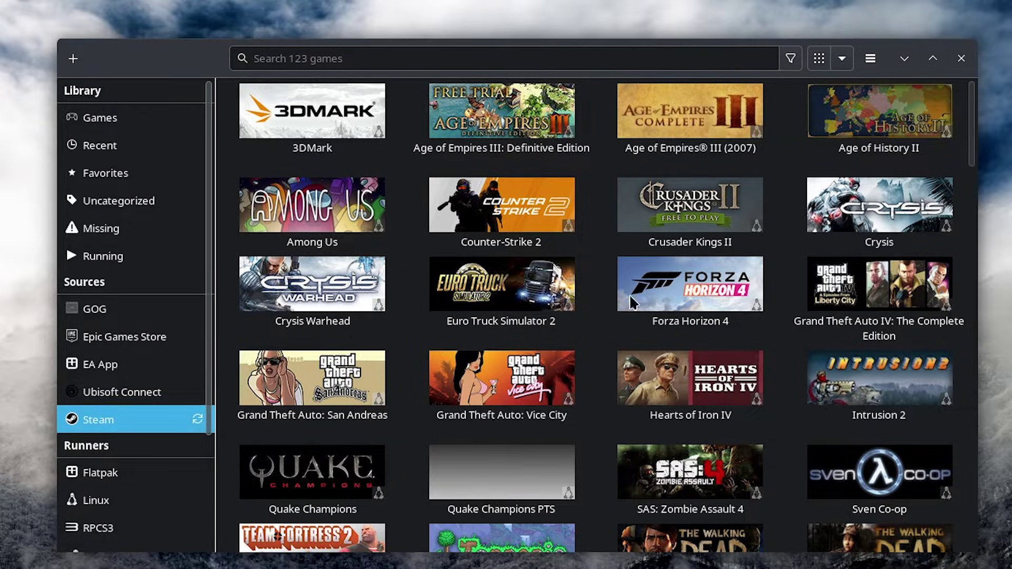
scroll(784, 373, "down", 2)
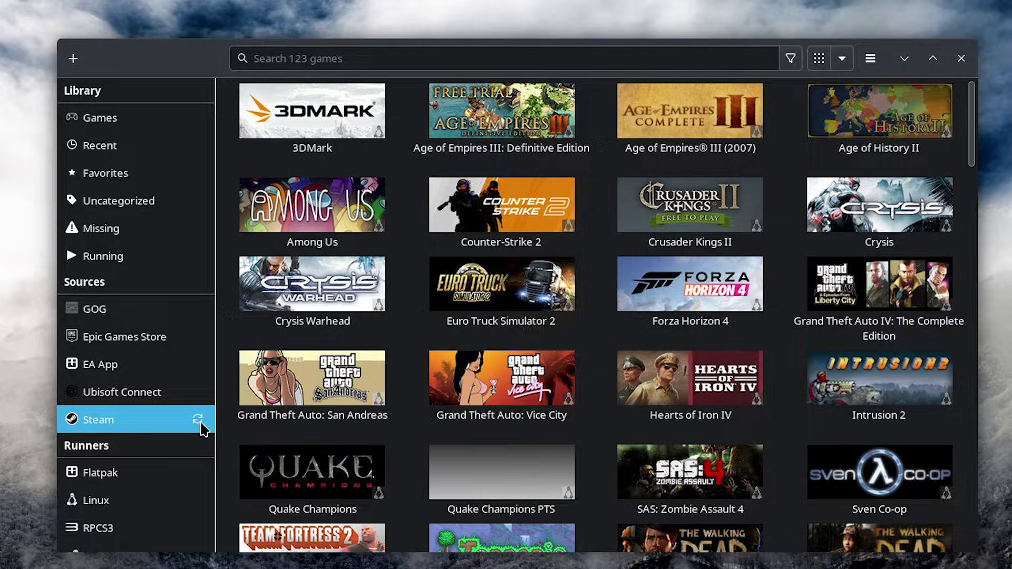
- View the game lists of Ubisoft Connect, EA App, Epic Games Store and GOG in turn
left_click(68, 396)
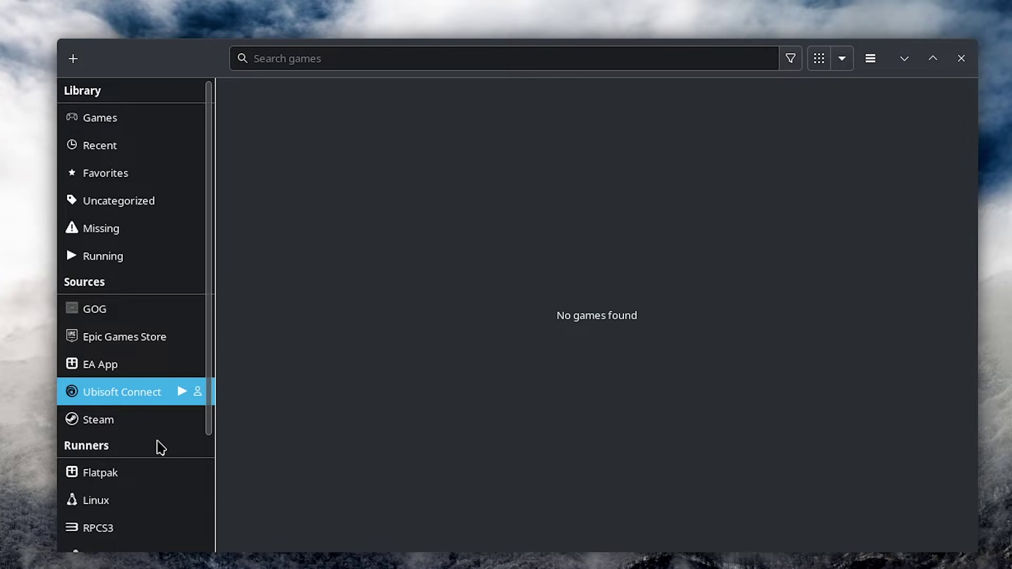
left_click(138, 371)
left_click(140, 342)
scroll(536, 282, "down", 3)
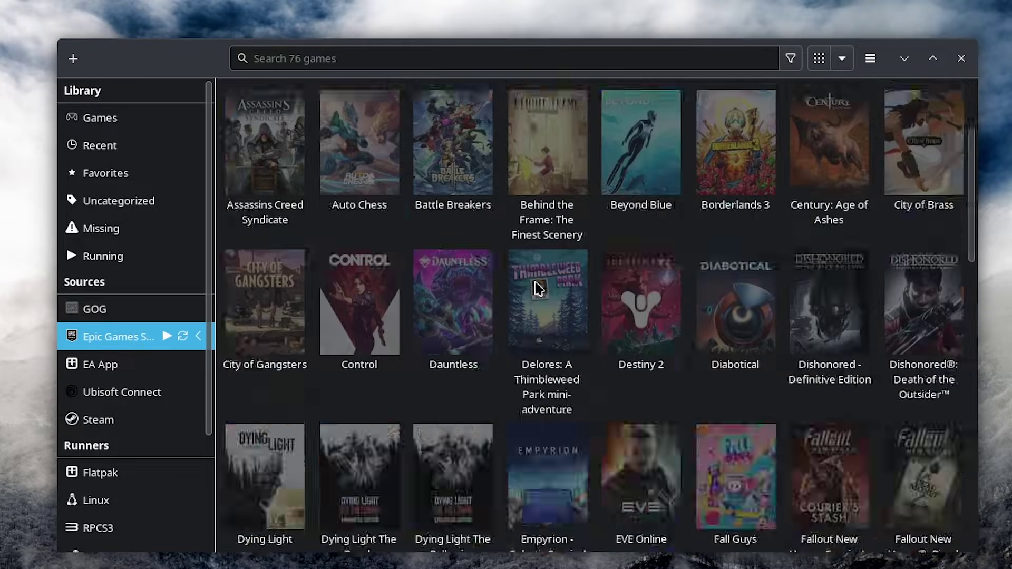
scroll(536, 283, "up", 3)
left_click(154, 310)
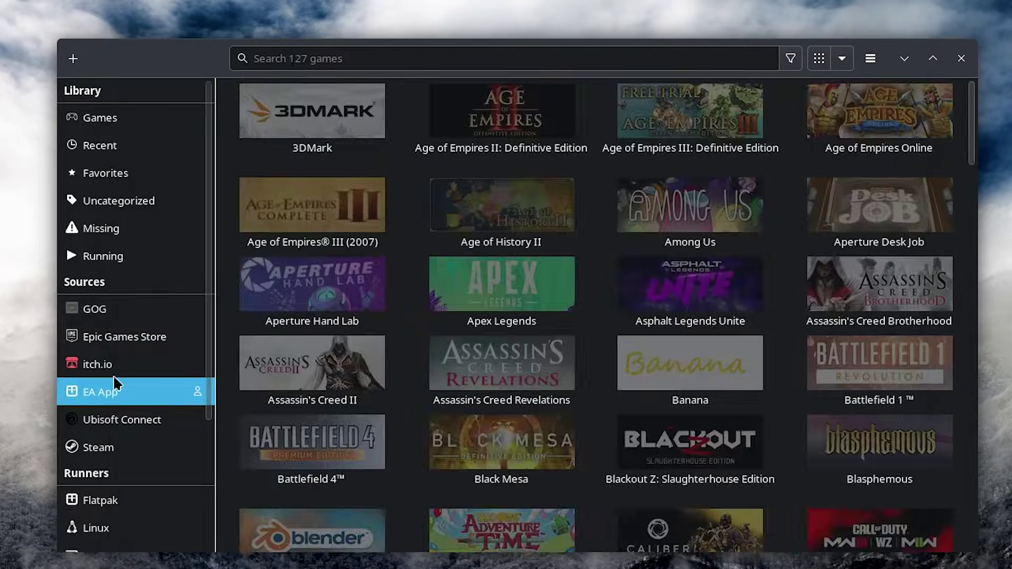
- Open the account login window for the itch.io source, examine its sign-in options and close it
left_click(156, 372)
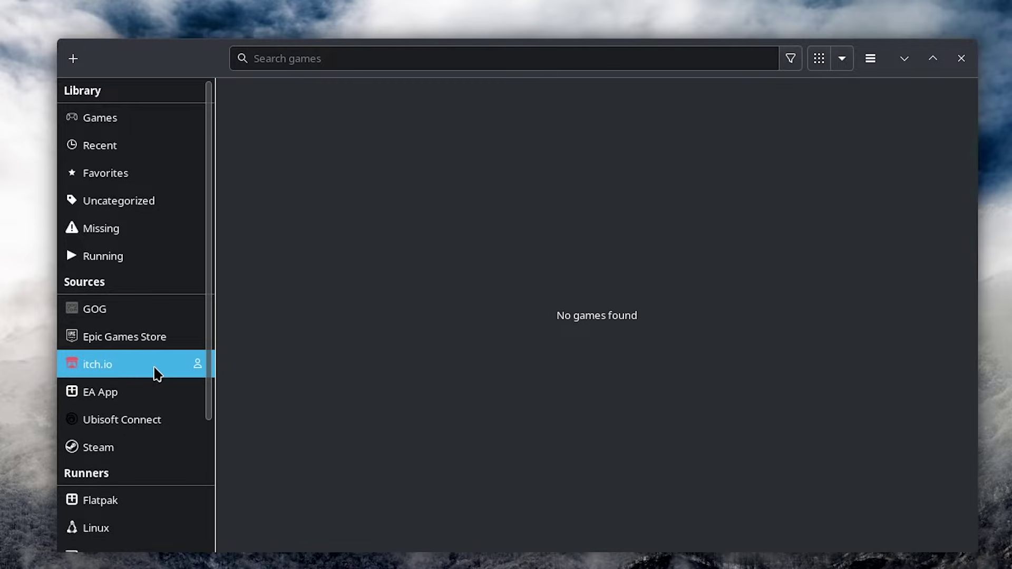
left_click(198, 365)
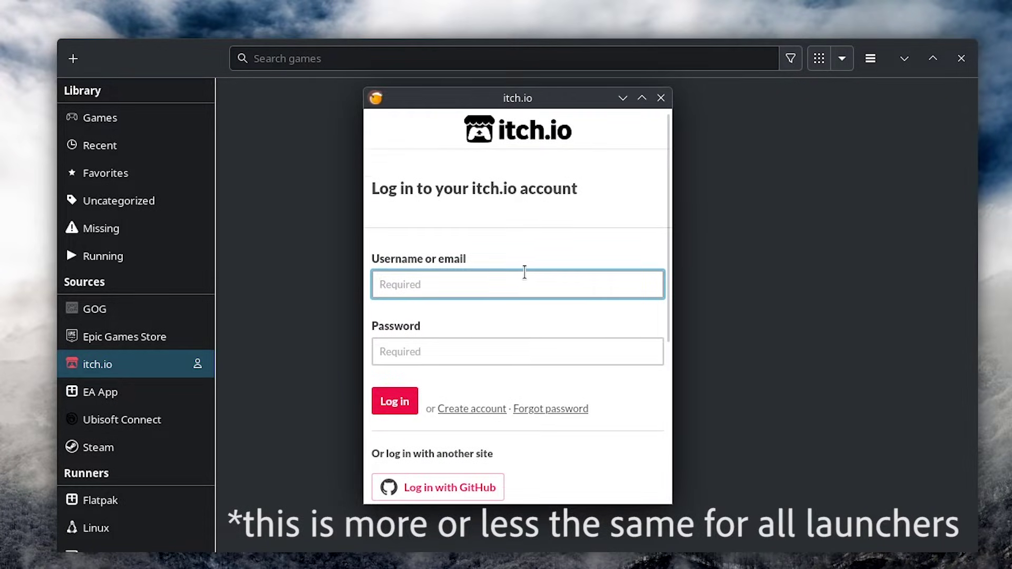
scroll(524, 277, "down", 1)
scroll(524, 280, "up", 1)
scroll(492, 311, "down", 5)
scroll(496, 314, "up", 5)
scroll(496, 311, "down", 2)
scroll(502, 315, "up", 2)
scroll(567, 438, "down", 5)
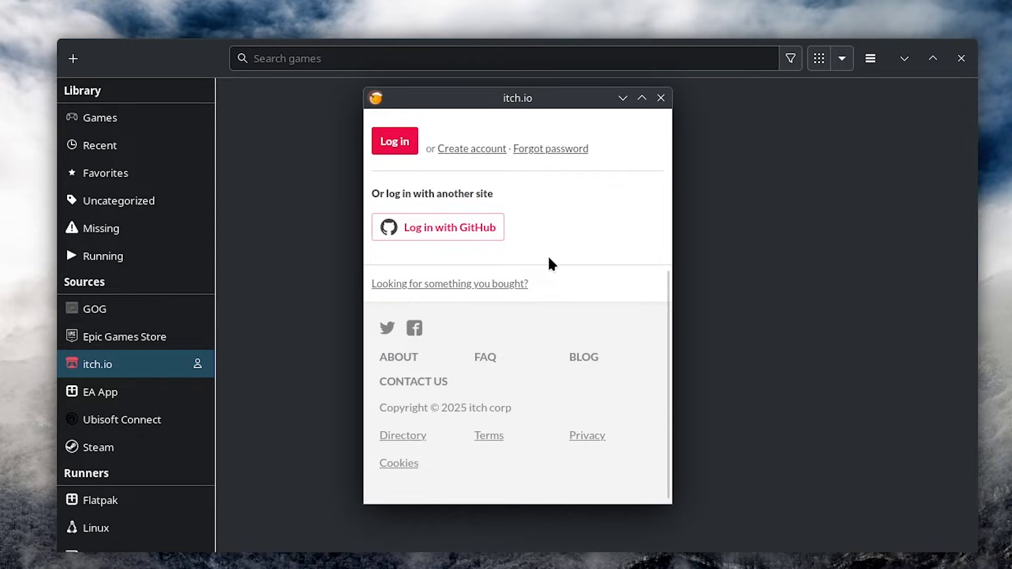
scroll(543, 327, "up", 3)
scroll(474, 327, "down", 2)
scroll(549, 283, "up", 4)
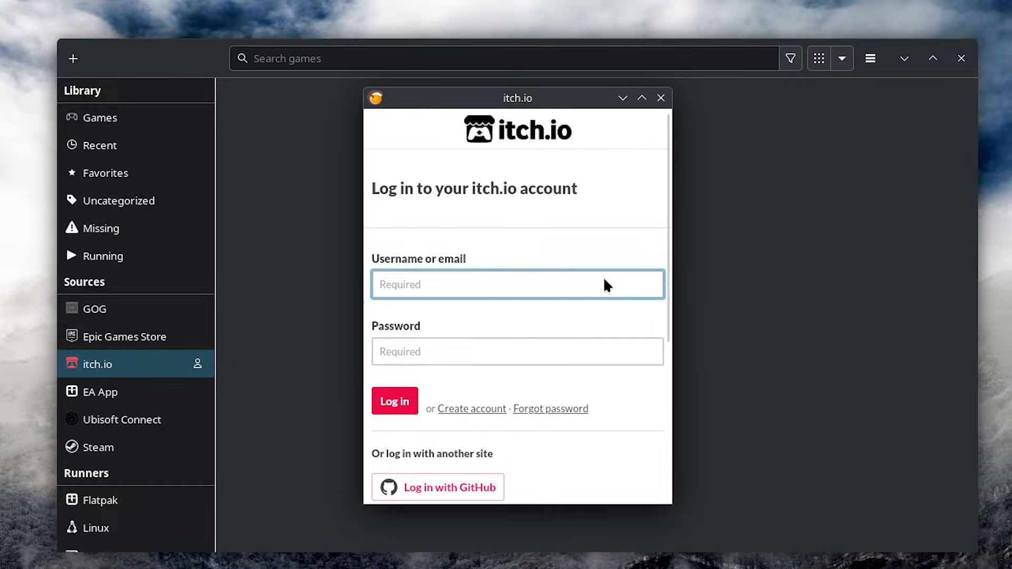
scroll(533, 411, "down", 2)
scroll(533, 248, "up", 2)
scroll(457, 292, "down", 3)
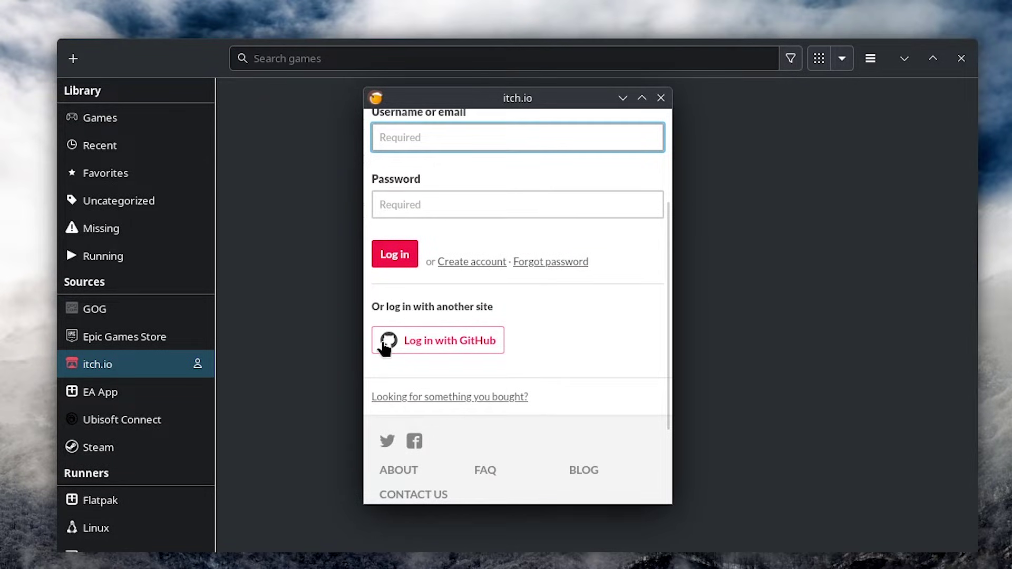
scroll(458, 252, "up", 3)
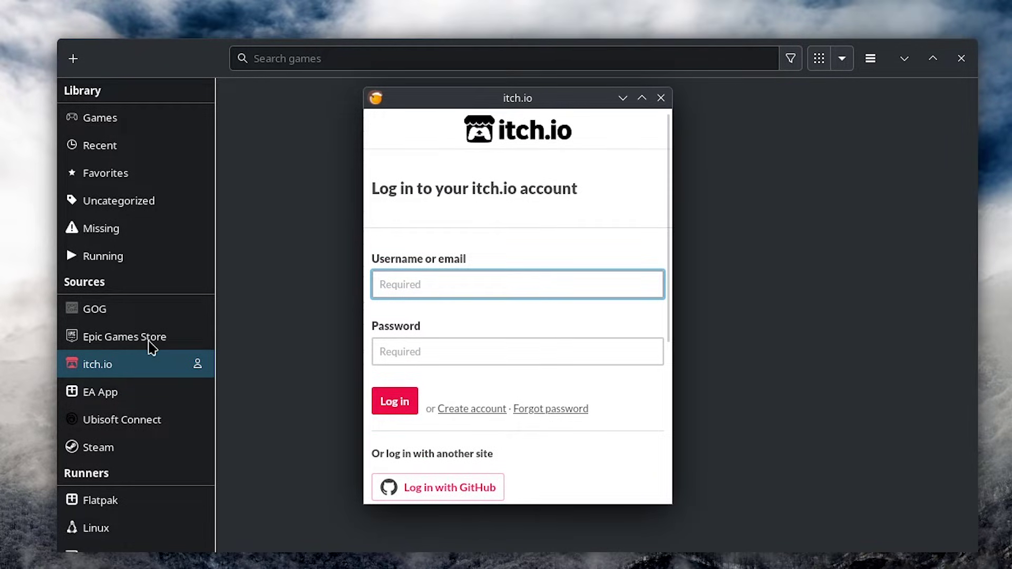
left_click(661, 98)
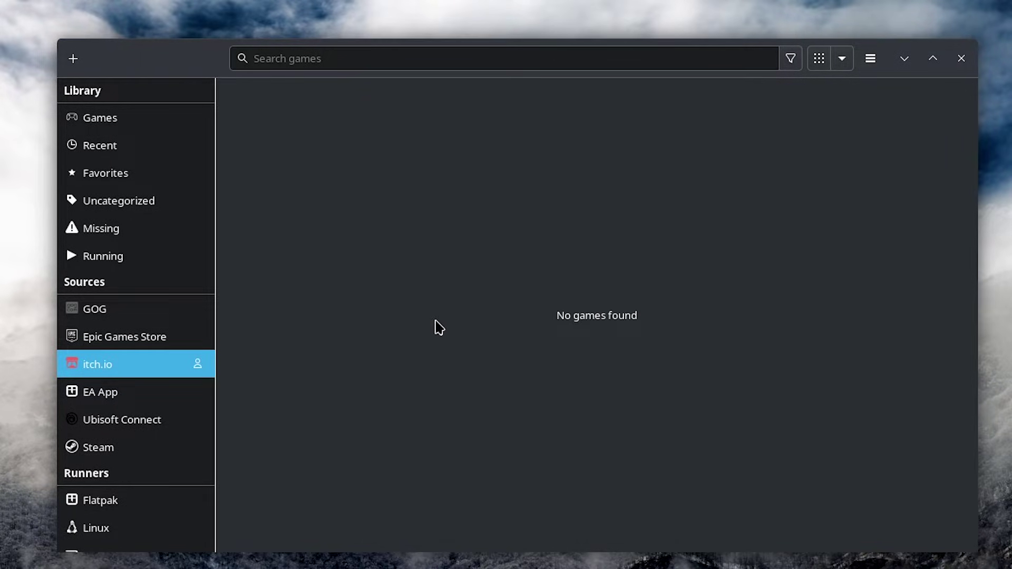
- View the games offered by the GOG, Epic Games Store, Steam and Local sources
left_click(84, 313)
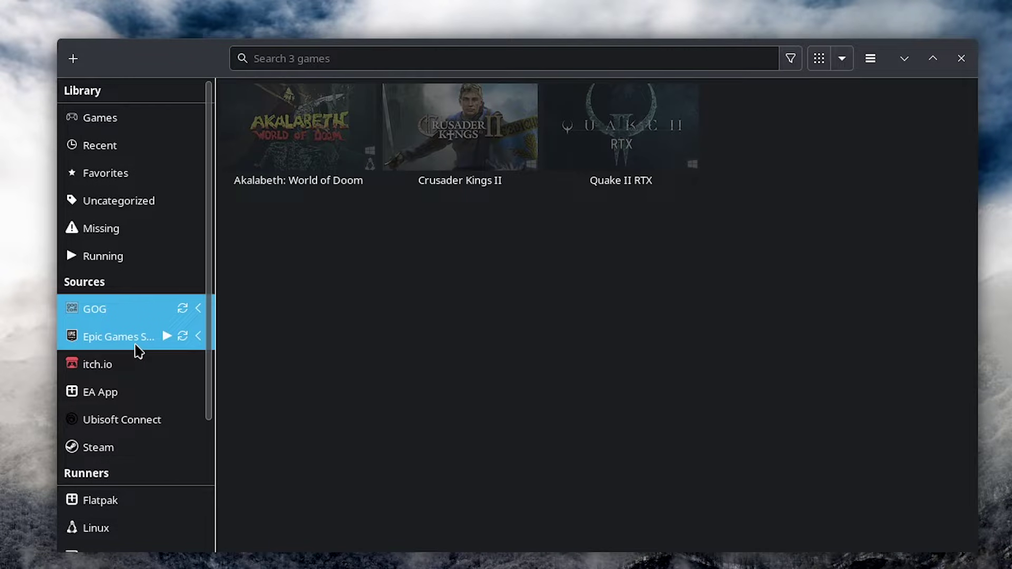
left_click(135, 341)
left_click(126, 448)
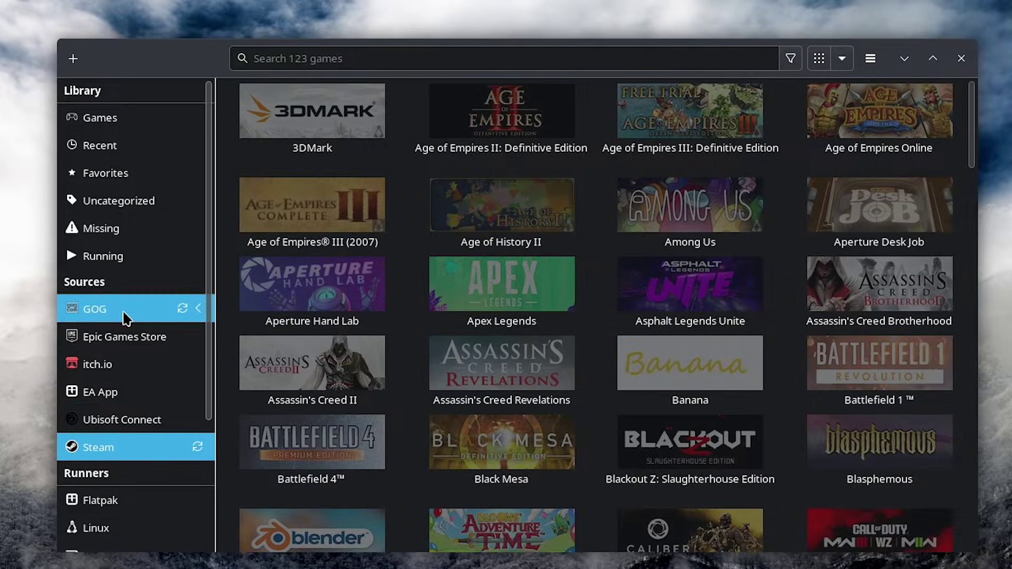
left_click(120, 411)
- Open the Lutris preferences, look at the Updates settings and bring up the Storage paths
left_click(871, 58)
left_click(838, 221)
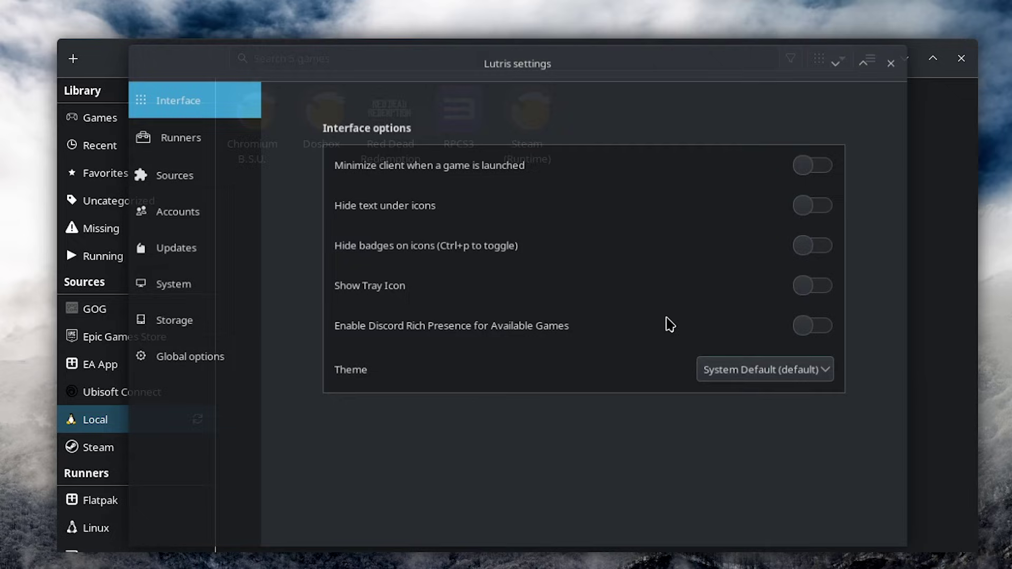
left_click(190, 267)
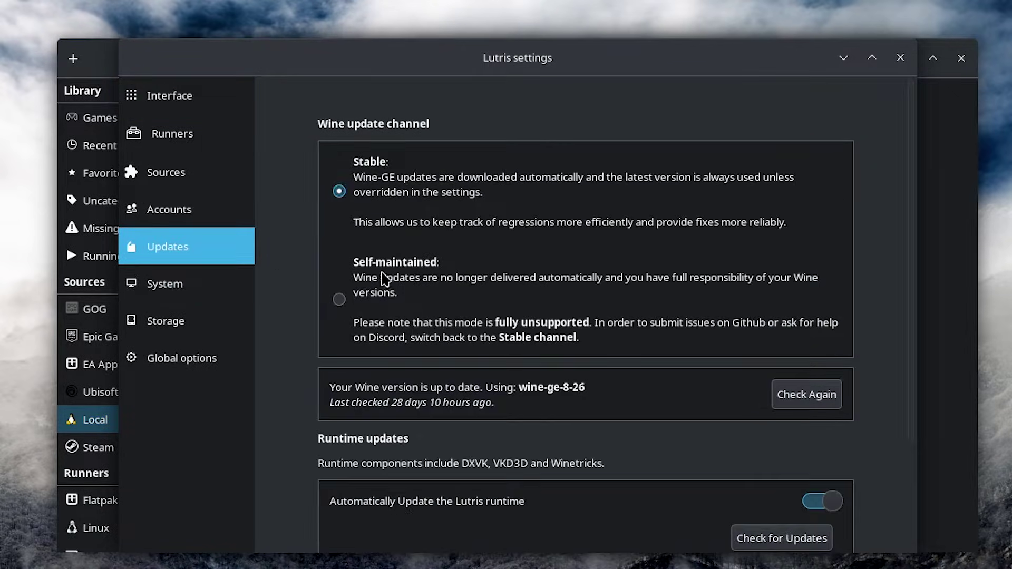
key("Down")
key("Down")
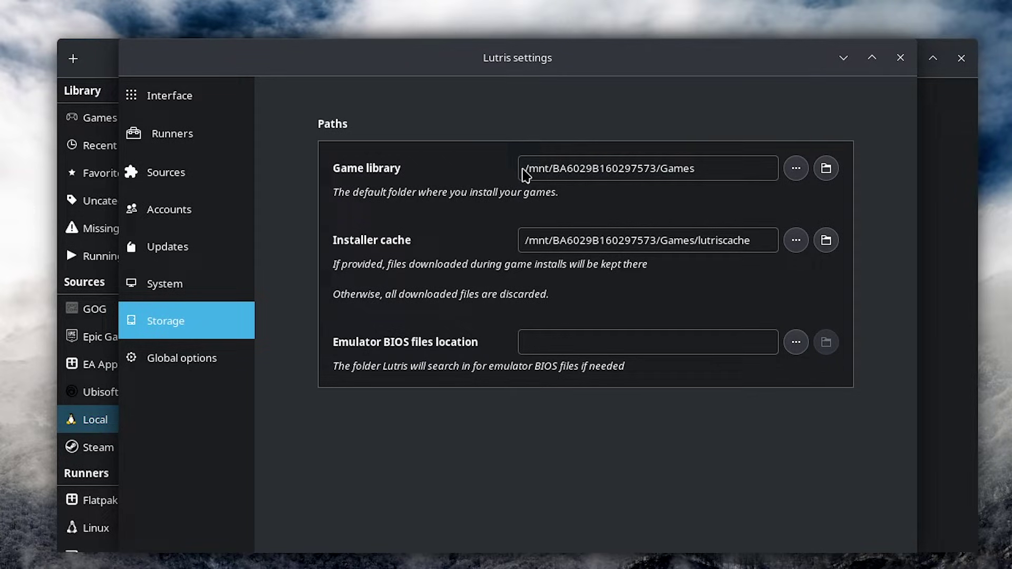
- Highlight the Game library path and its individual parts, ending with the drive and Games folder portion
left_click_drag(527, 174, 701, 169)
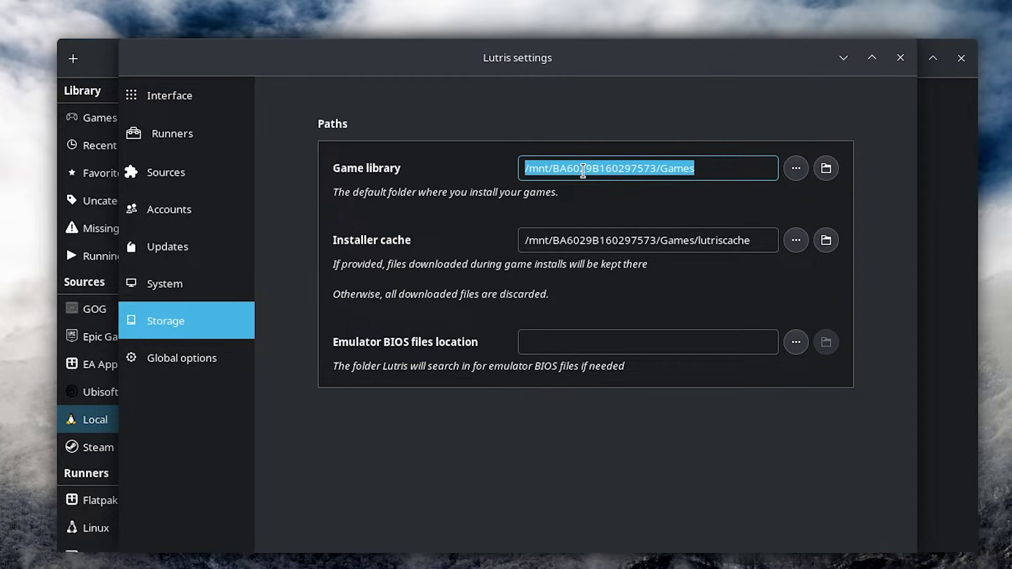
double_click(584, 170)
double_click(532, 170)
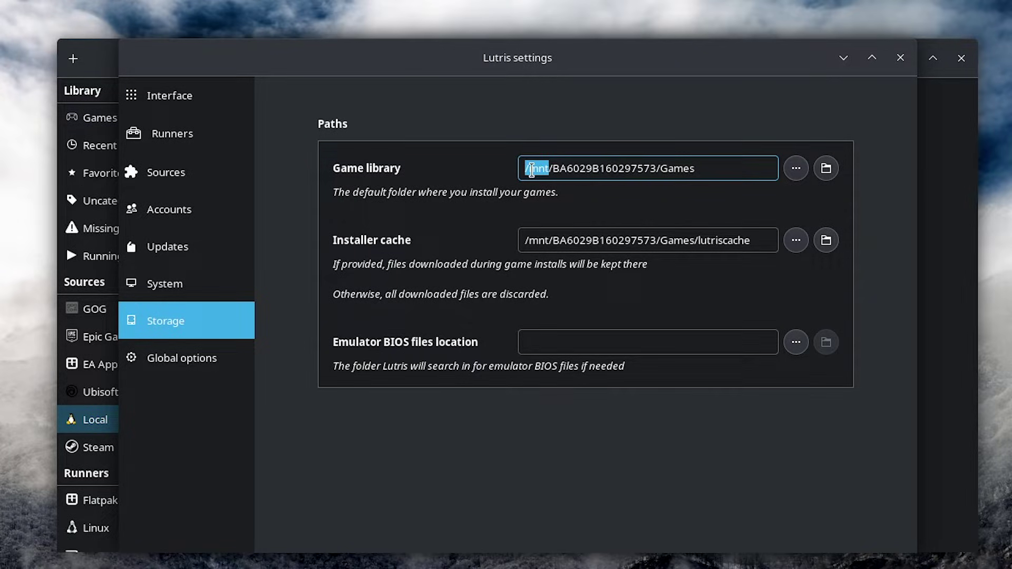
left_click(679, 169)
left_click_drag(704, 169, 554, 171)
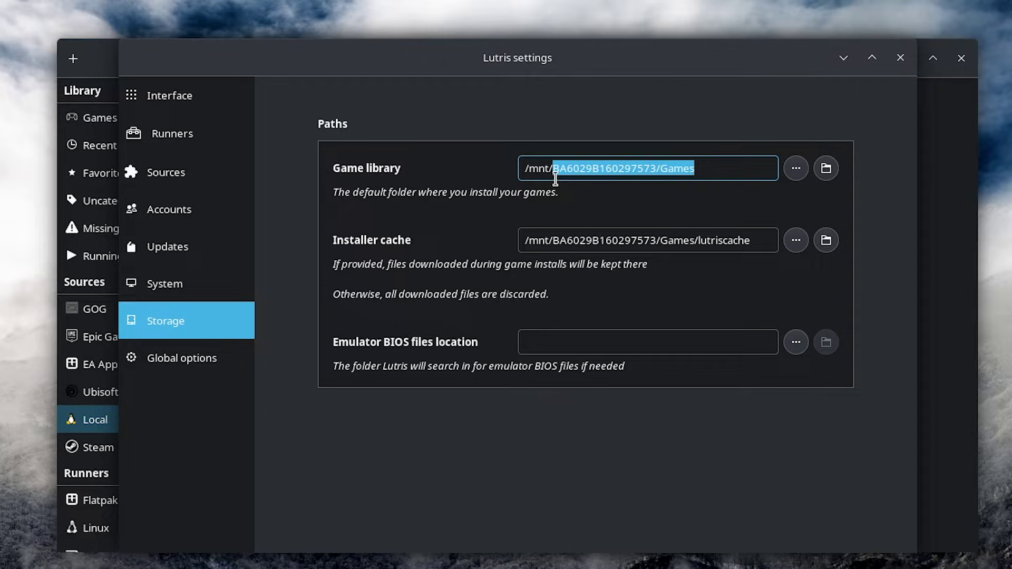
- Highlight parts of the Installer cache path and place the cursor in the empty Emulator BIOS files location
left_click(694, 169)
left_click_drag(711, 241, 753, 241)
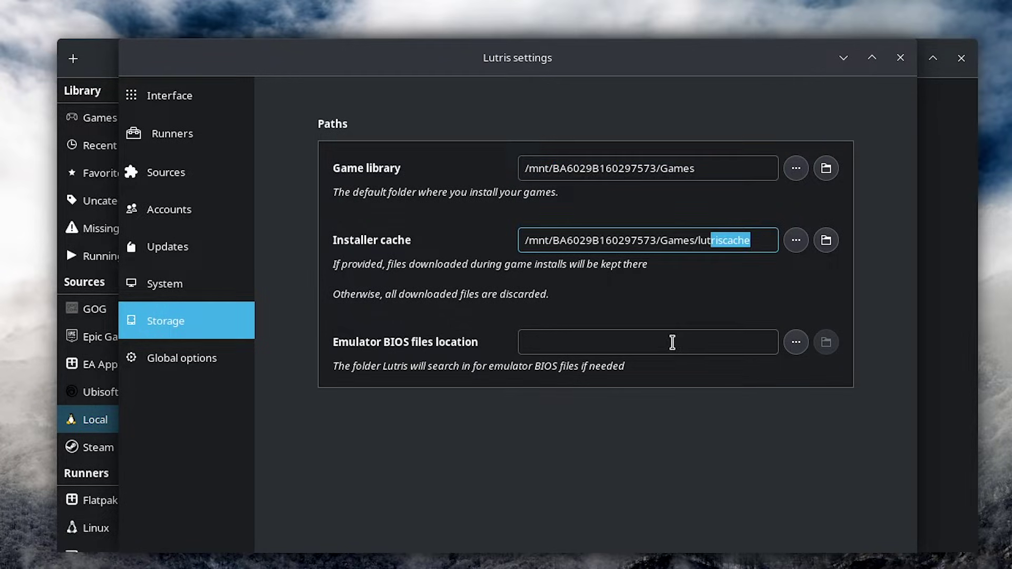
left_click_drag(591, 246, 725, 237)
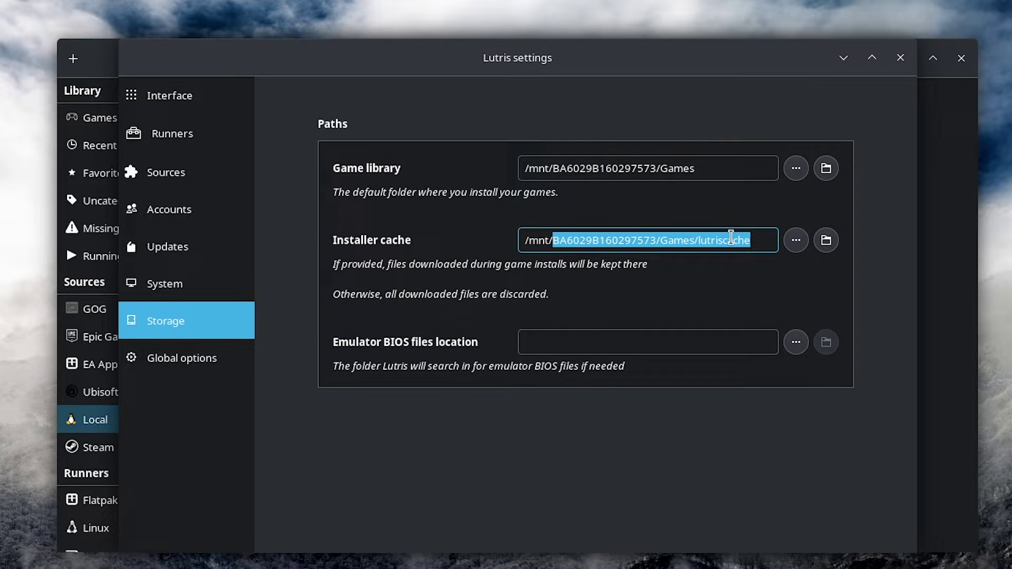
left_click(604, 342)
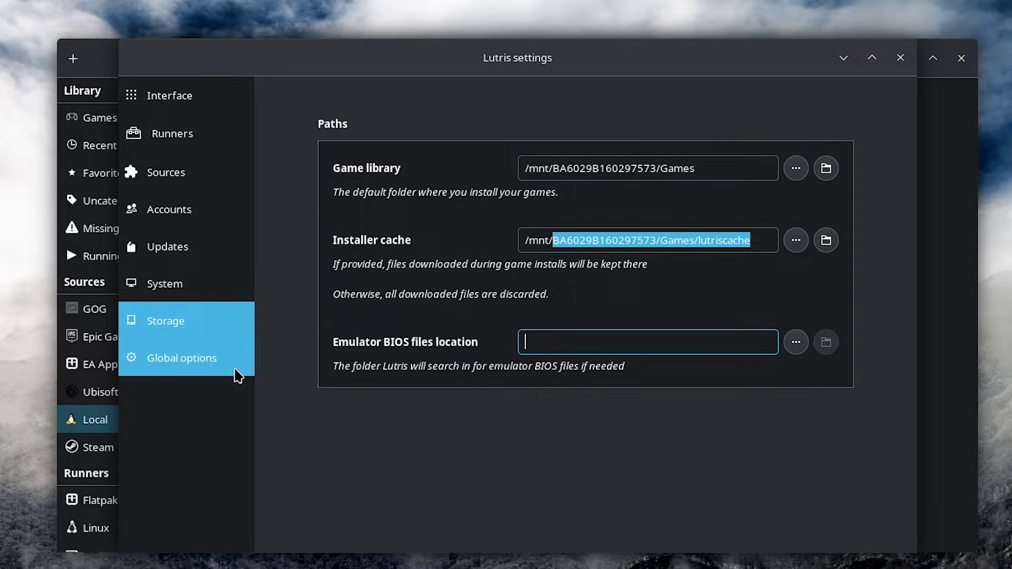
- Open the Global options and examine the display, Gamescope, CPU, audio, input and game execution settings
left_click(188, 357)
scroll(405, 242, "down", 10)
scroll(405, 244, "up", 10)
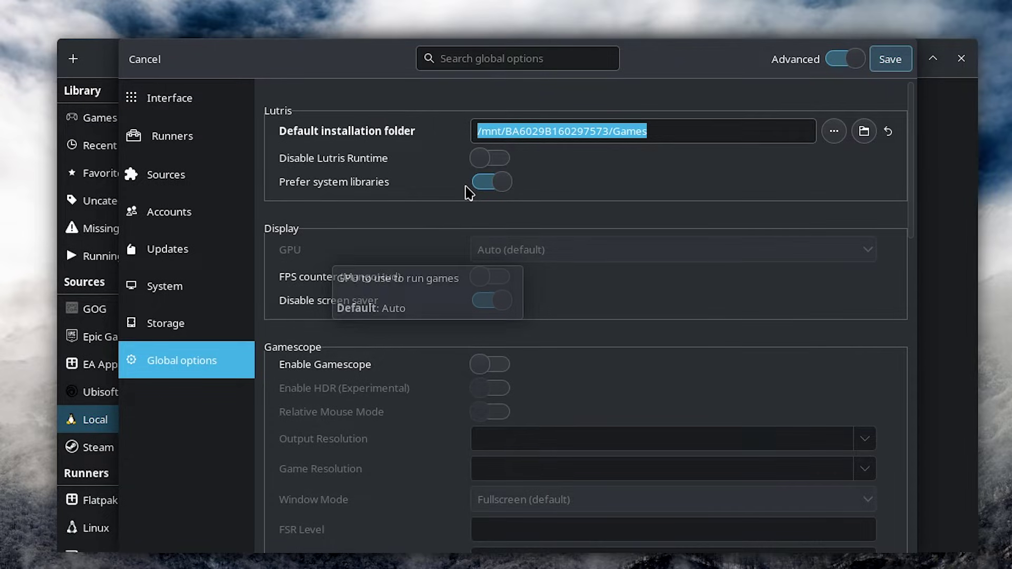
scroll(475, 403, "down", 15)
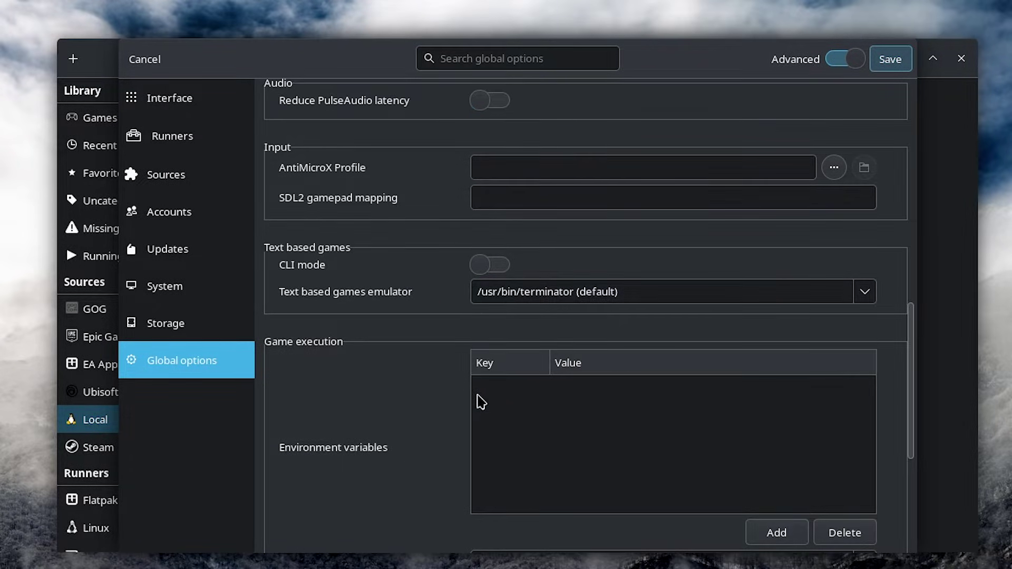
scroll(443, 403, "up", 15)
scroll(440, 403, "down", 15)
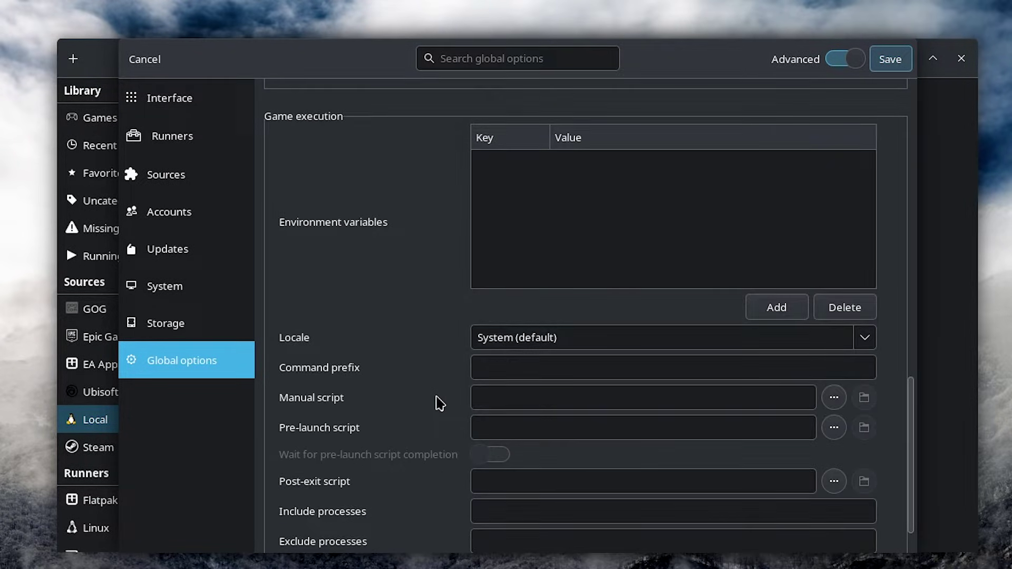
scroll(439, 402, "up", 5)
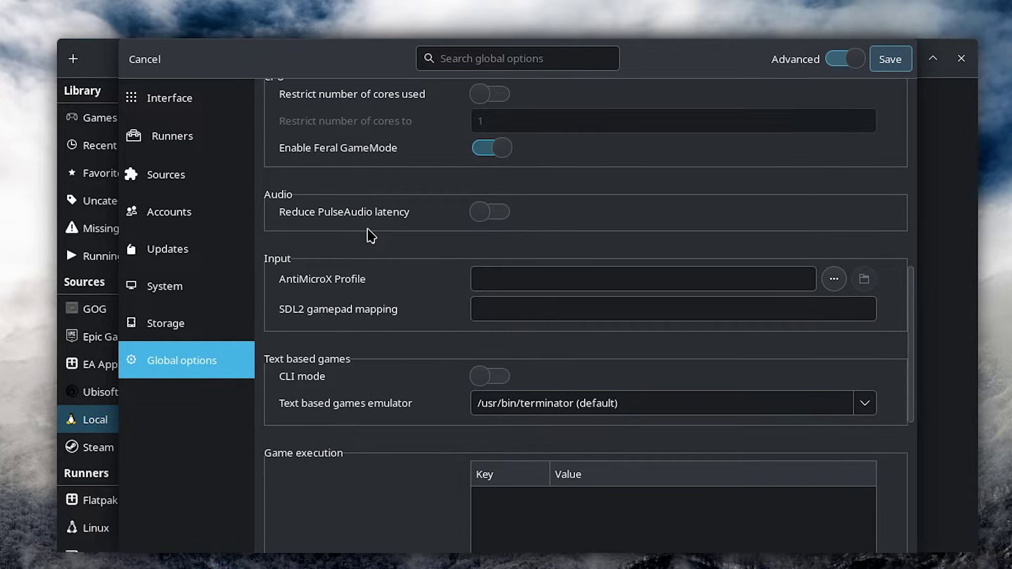
- Switch Reduce PulseAudio latency on and off again, and reset the option to its default
left_click(486, 211)
left_click(485, 213)
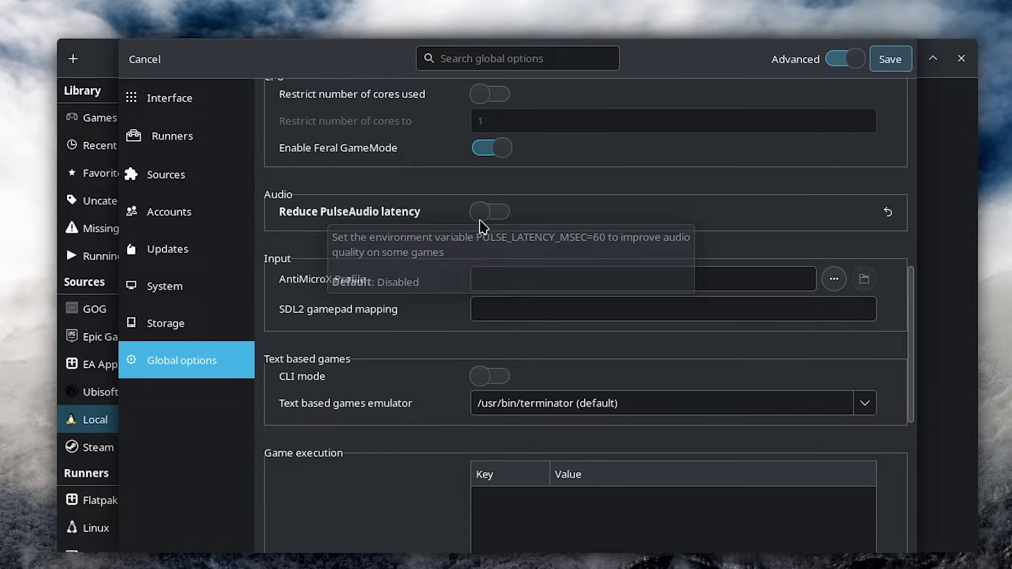
scroll(560, 241, "up", 3)
scroll(738, 275, "down", 2)
left_click(889, 297)
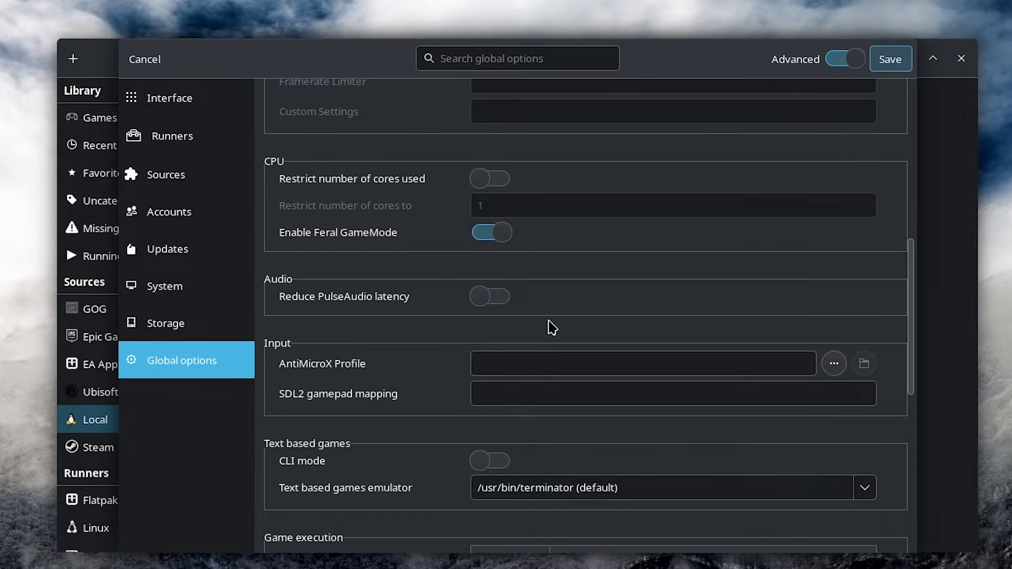
- Open the Runners settings and look through the whole list of available emulators, engines and translation layers
scroll(500, 293, "up", 3)
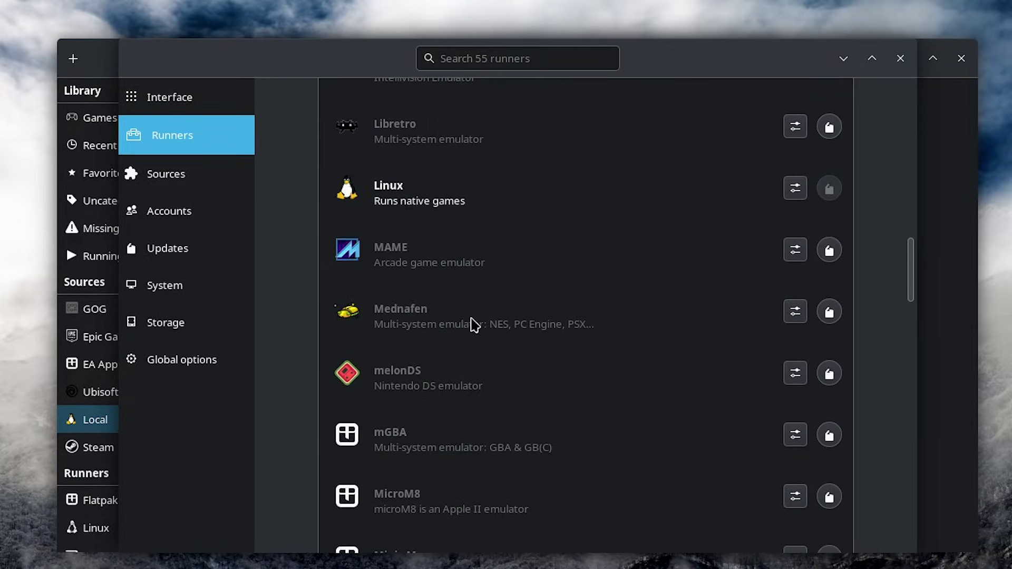
scroll(474, 324, "down", 20)
scroll(646, 396, "up", 8)
scroll(644, 397, "down", 3)
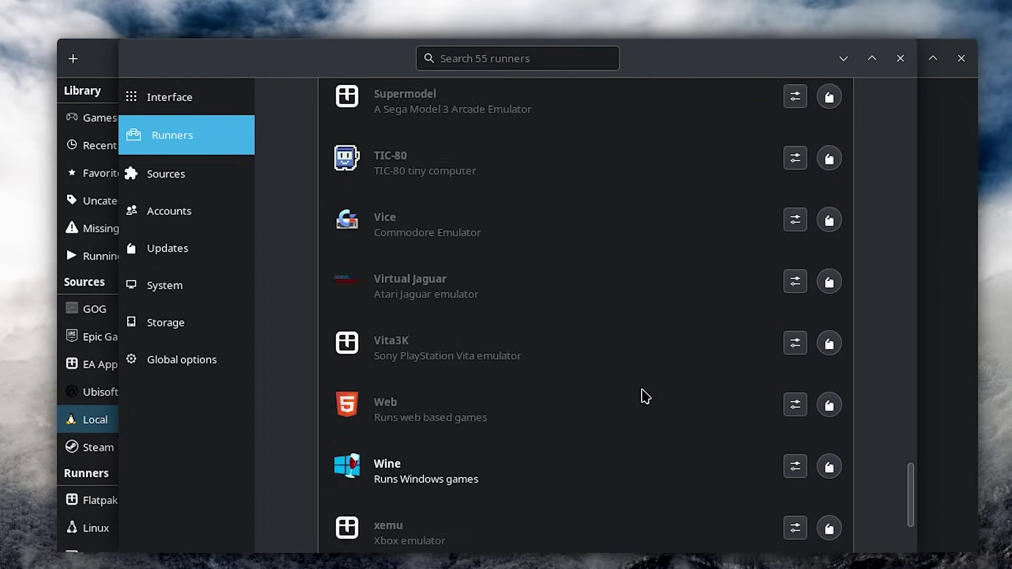
scroll(644, 397, "down", 3)
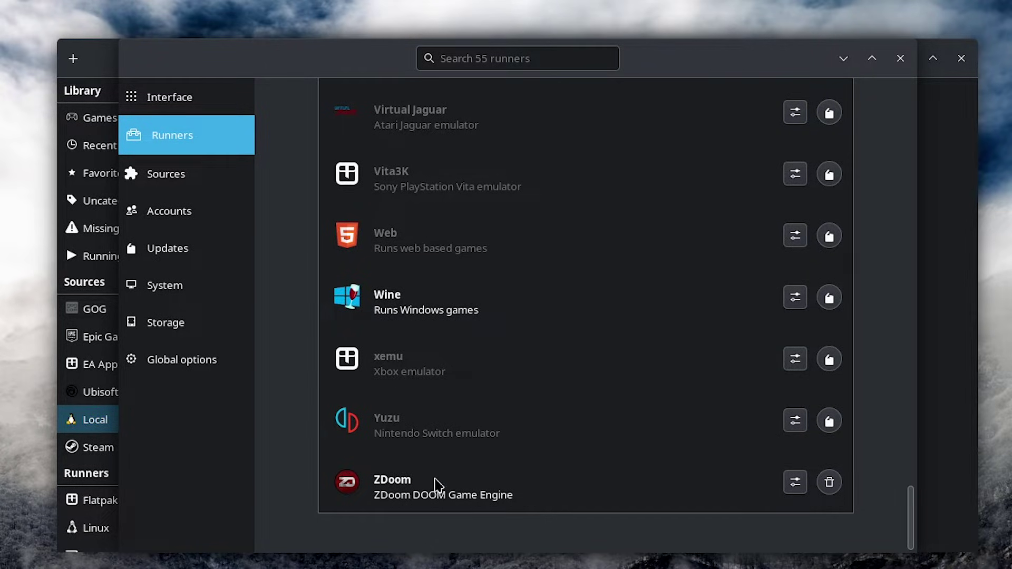
scroll(443, 449, "up", 4)
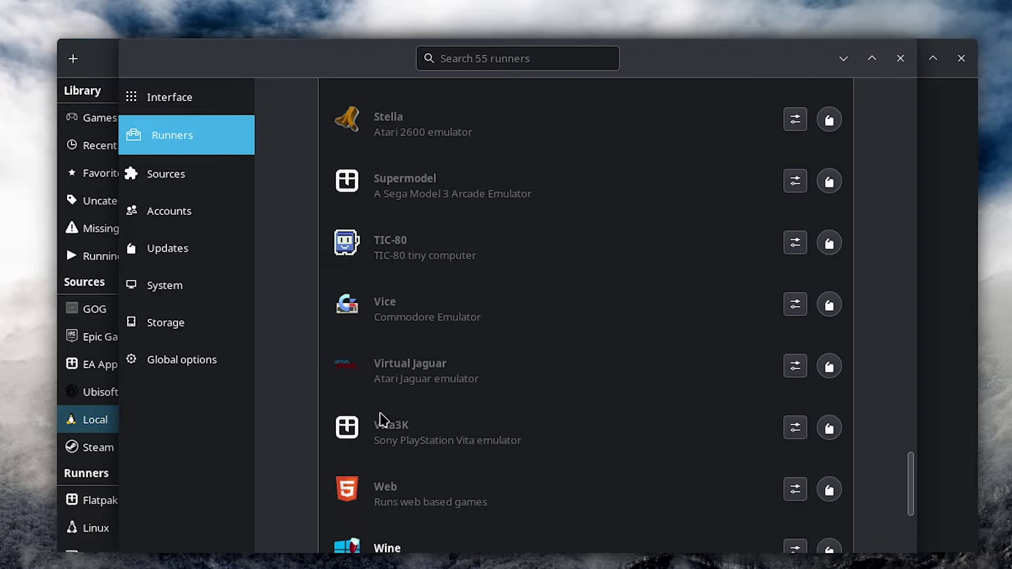
scroll(522, 334, "up", 7)
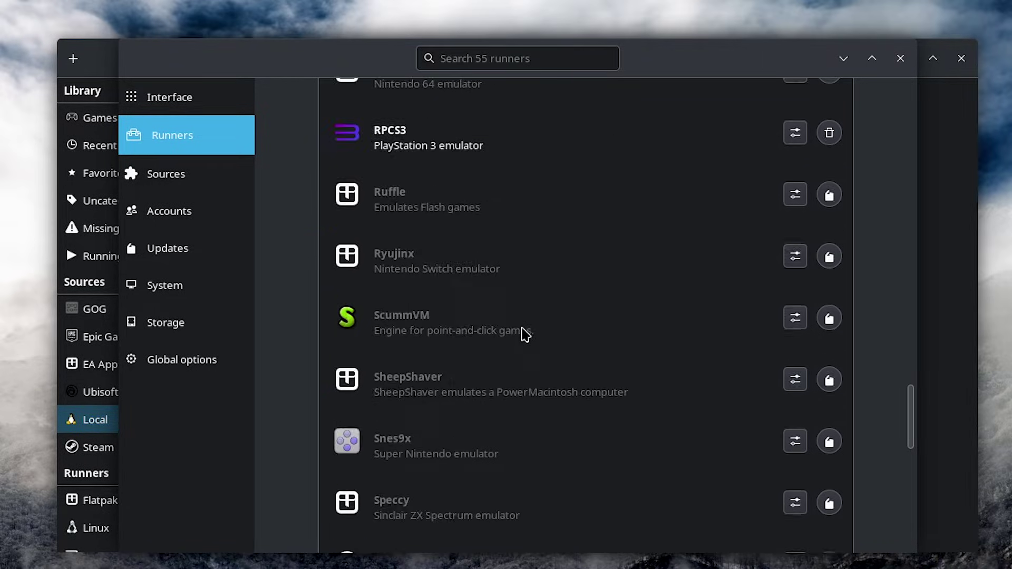
scroll(525, 334, "up", 15)
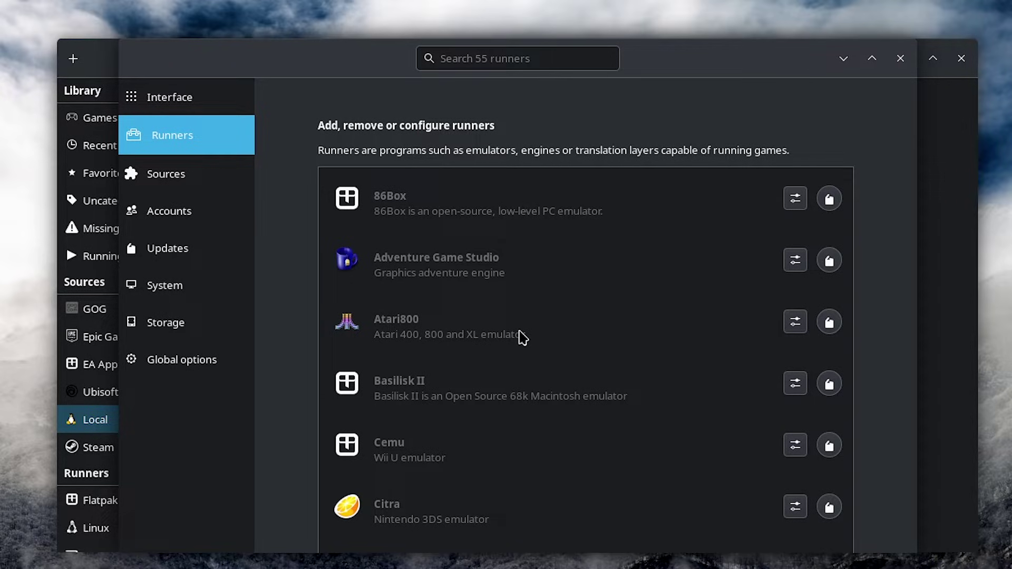
scroll(634, 321, "down", 15)
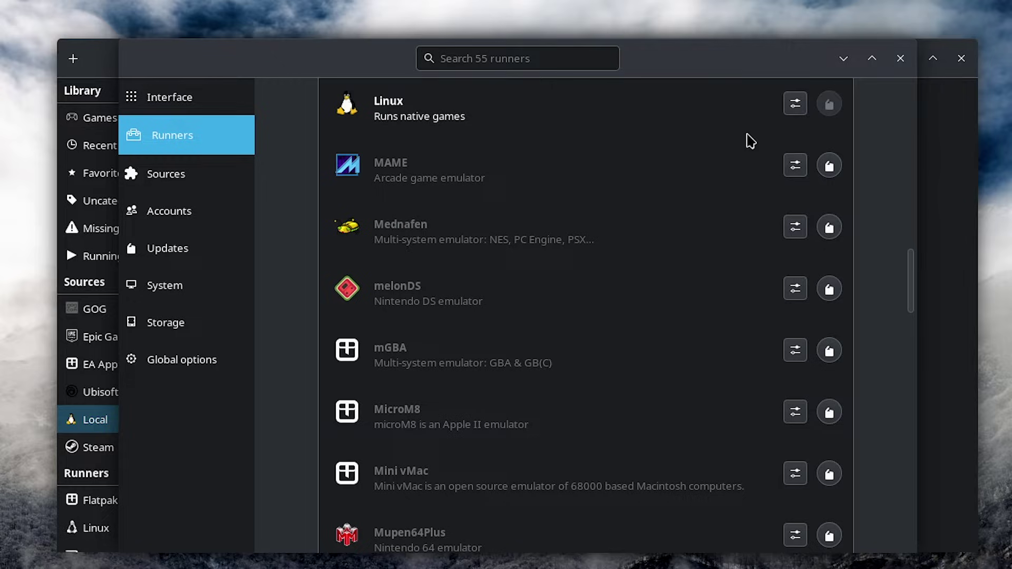
left_click(179, 221)
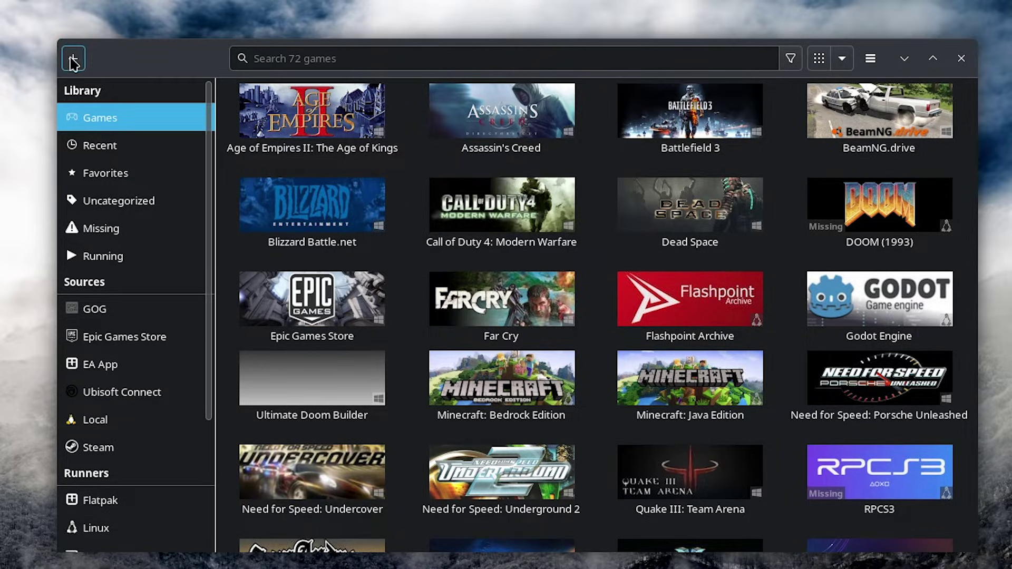
- Start adding a locally installed game and name it "Need For Speed: Porsche Unleashed (2000)"
left_click(73, 63)
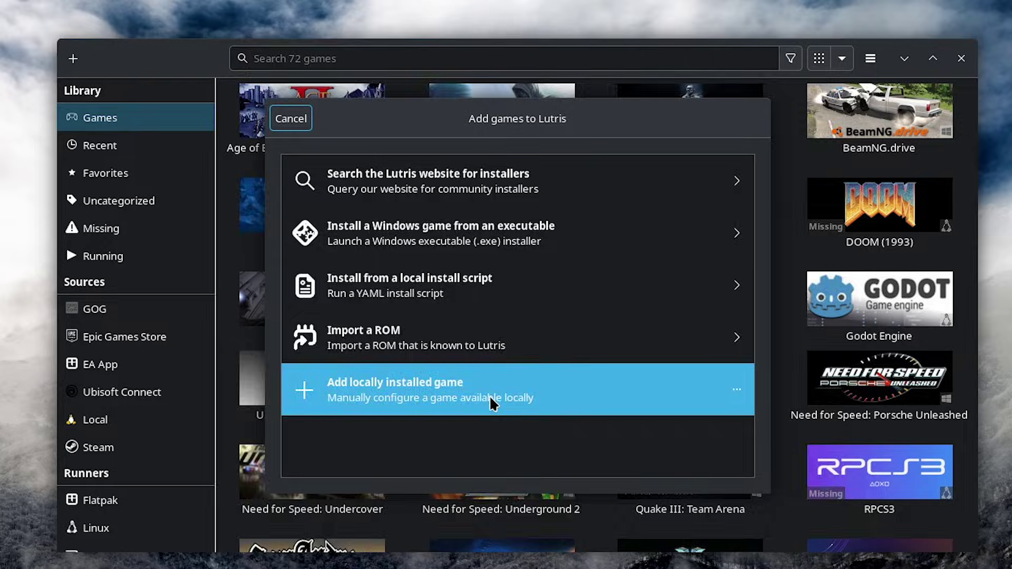
left_click(492, 404)
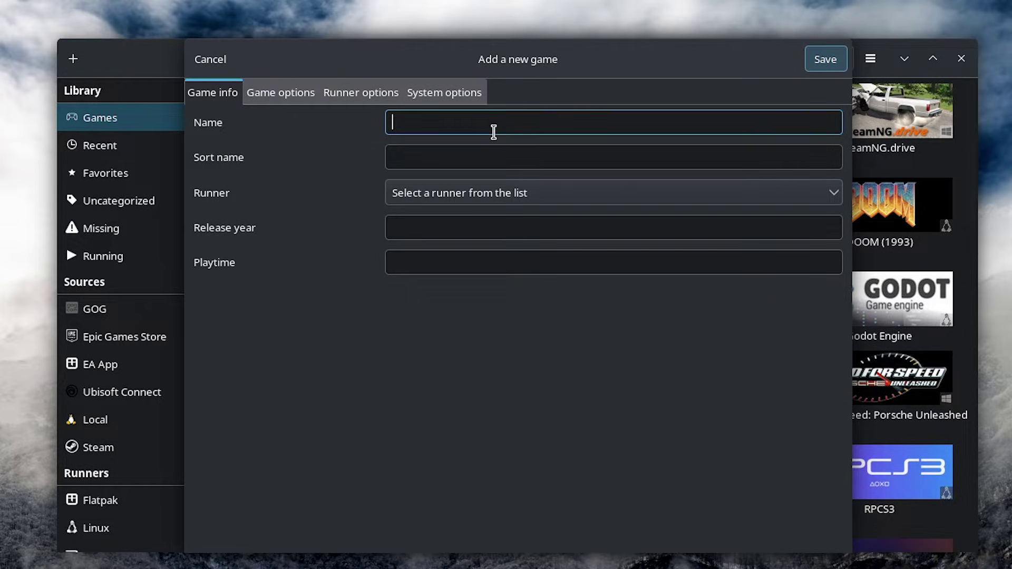
type("Need For SPee")
key("BackSpace")
key("BackSpace")
key("BackSpace")
type("pee")
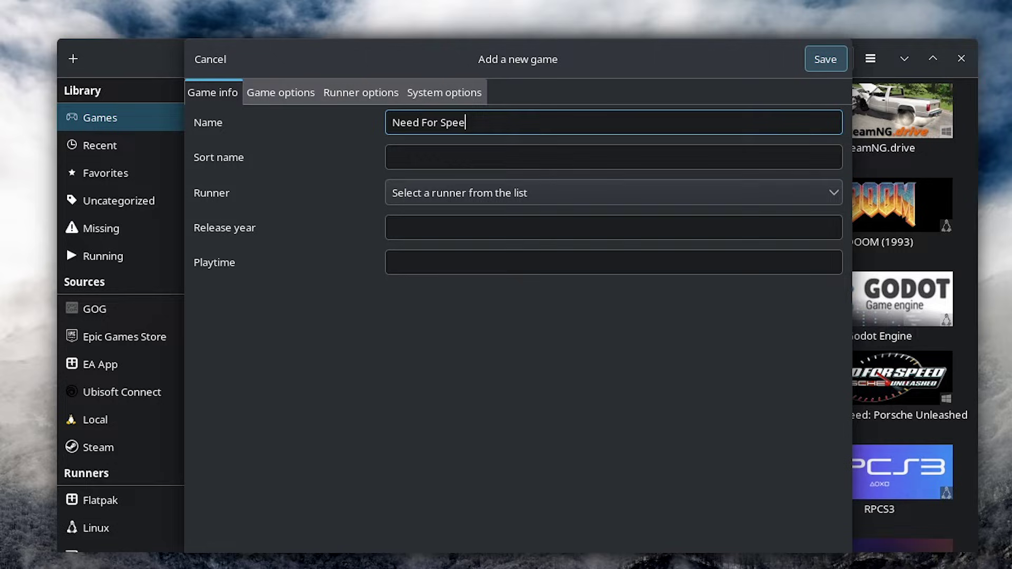
type("d Porsche")
key("Tab")
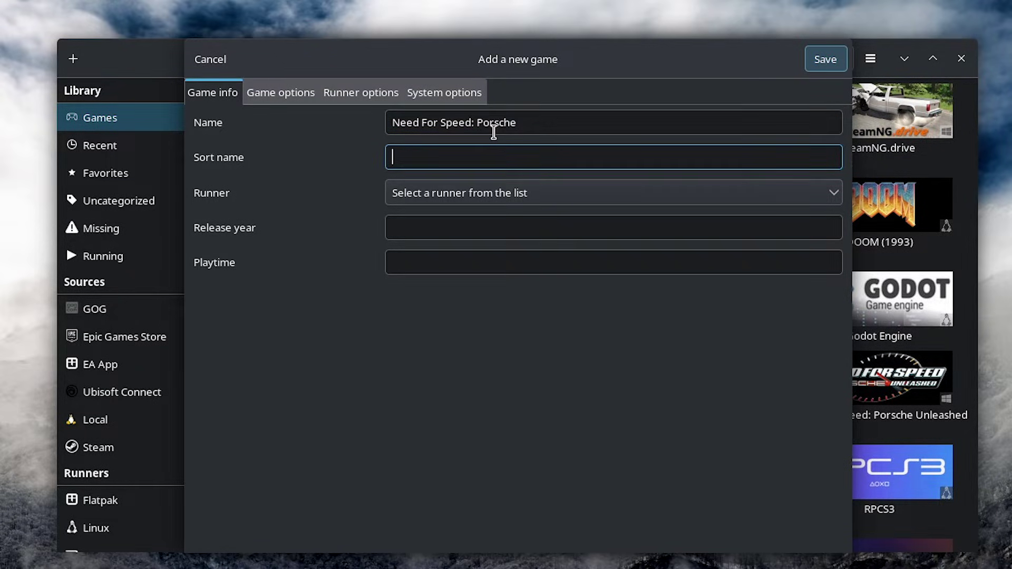
key("shift+Tab")
key("End")
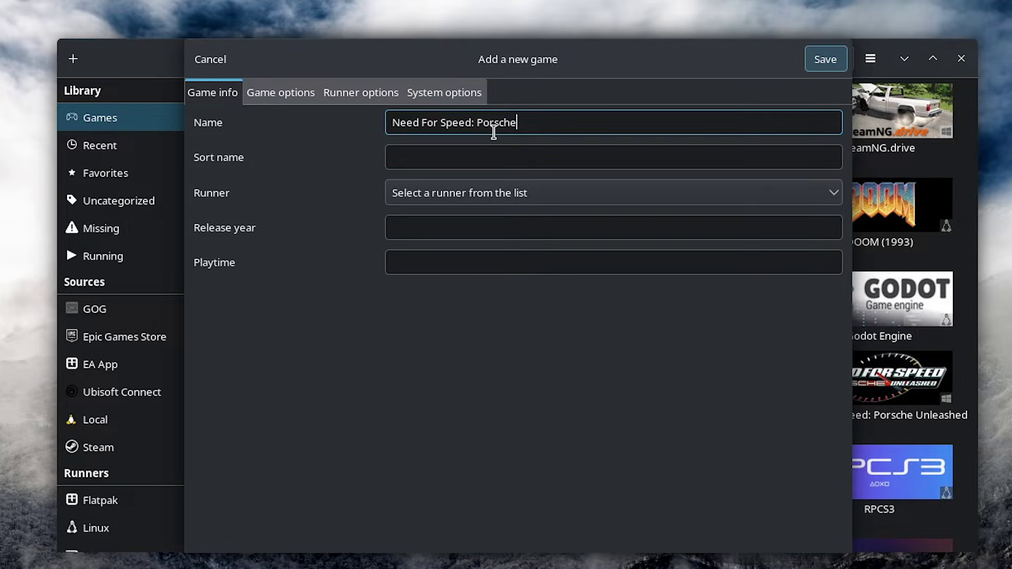
type("Unleashed ()")
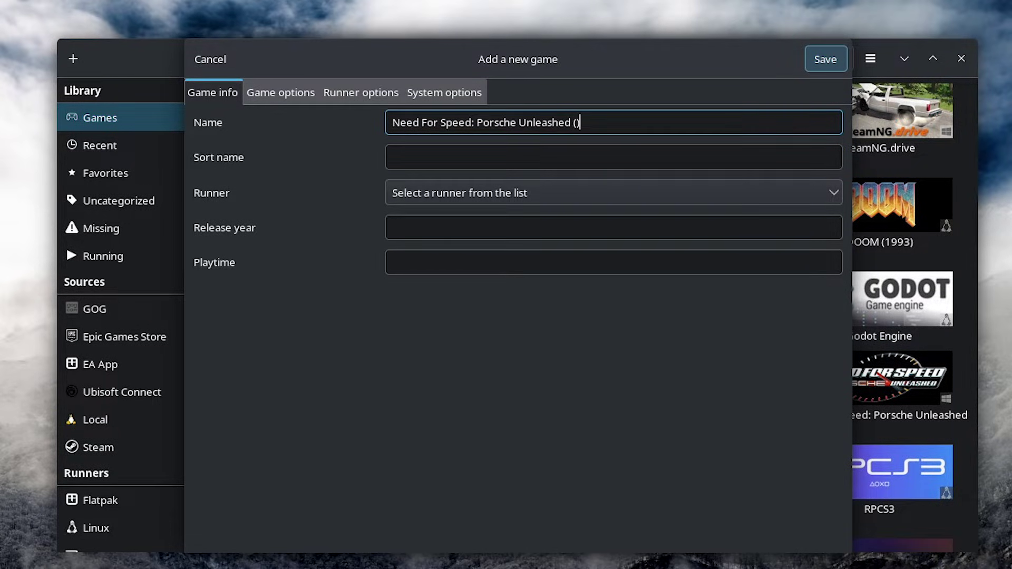
type("2000")
- Enter 2000 as the new game's sort name and choose Wine (Runs Windows games) as its runner
left_click(490, 149)
type("2000")
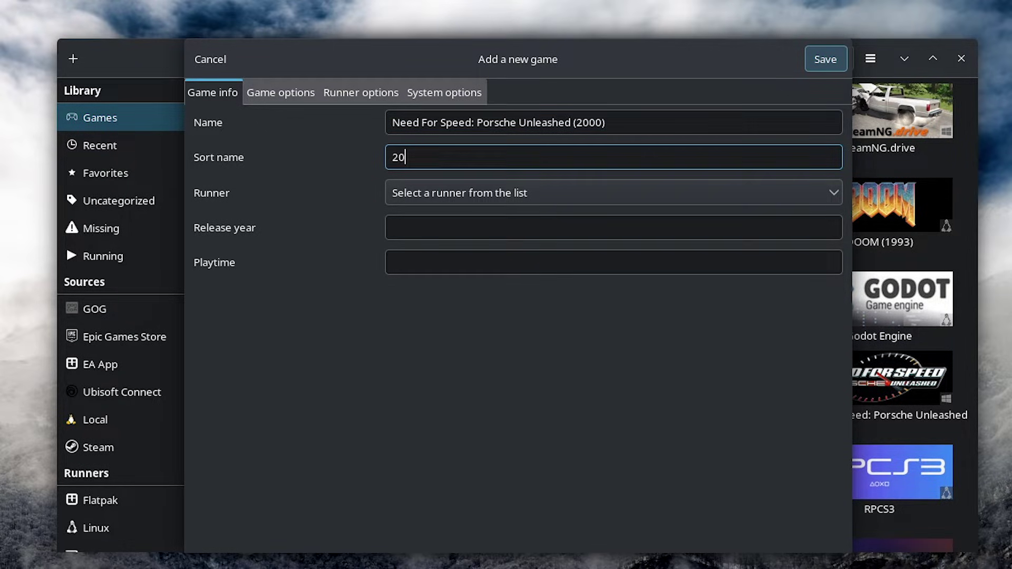
left_click(502, 193)
scroll(480, 316, "down", 1)
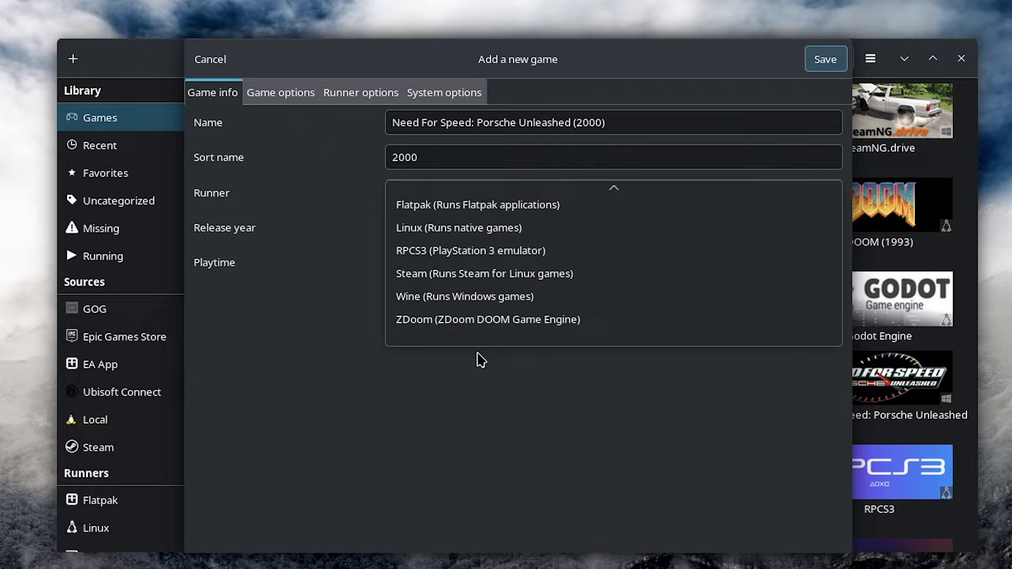
left_click(463, 298)
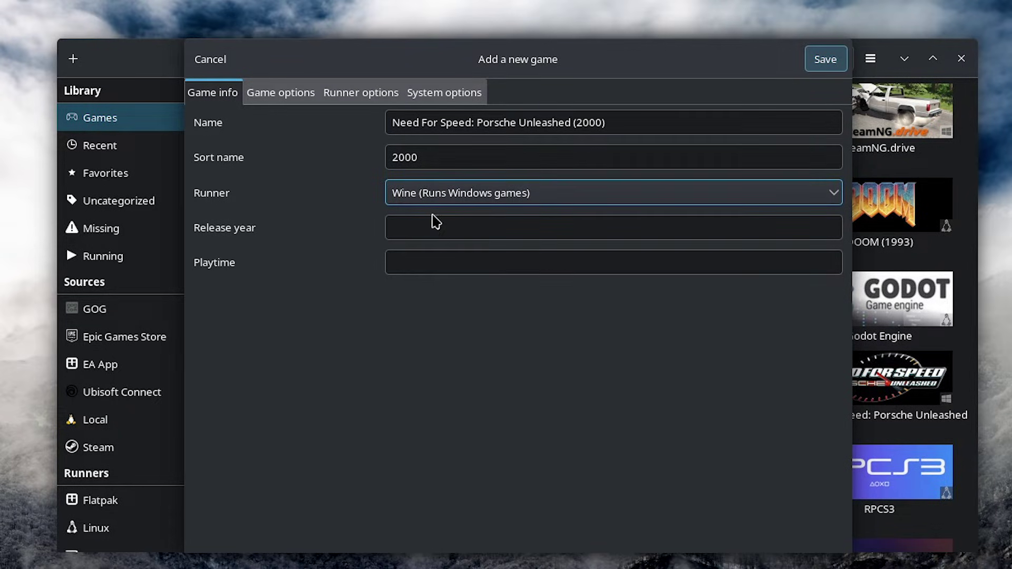
key("Tab")
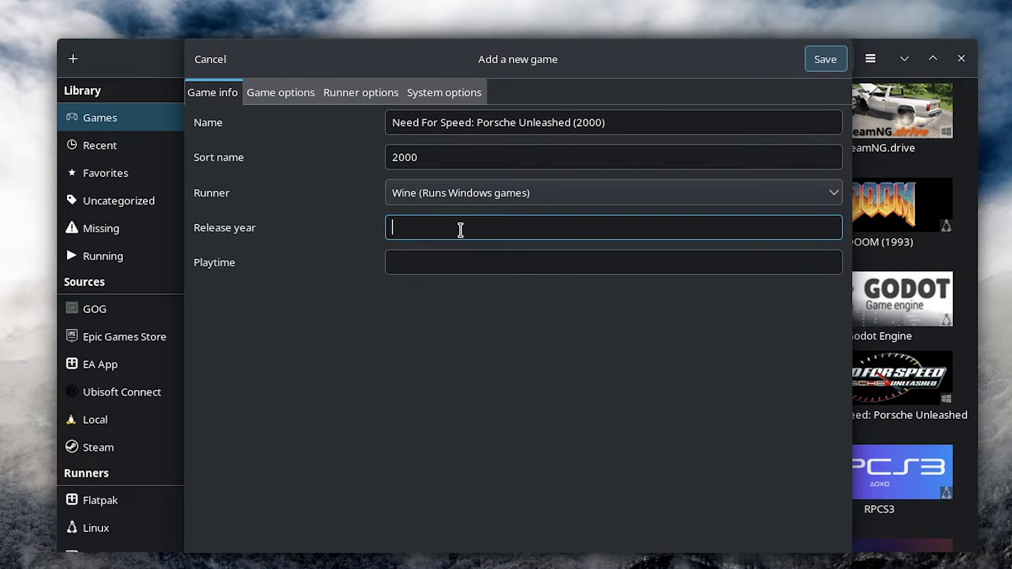
- Clear the sort name and set the game's release year to 2000
double_click(452, 157)
key("BackSpace")
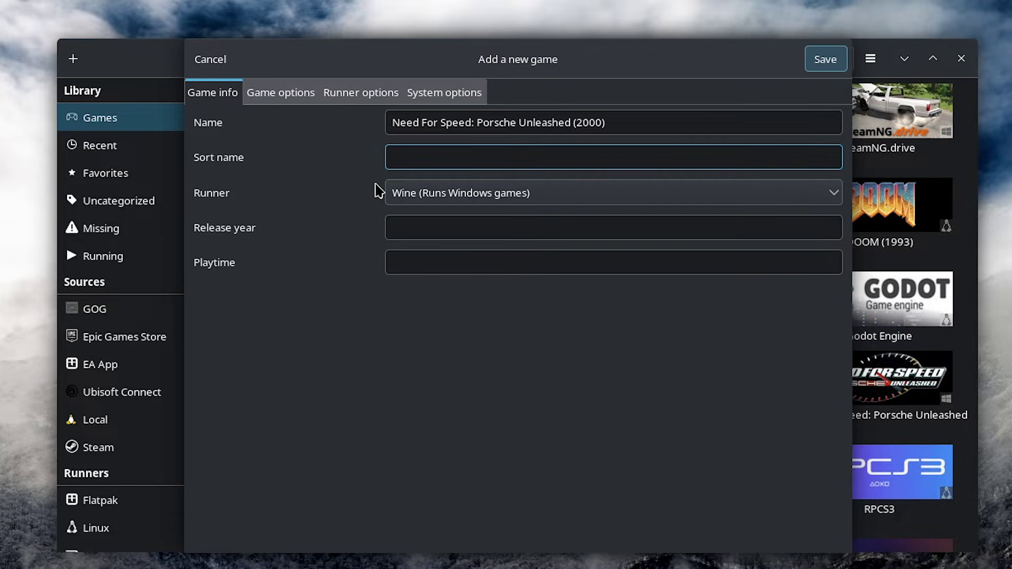
left_click(444, 235)
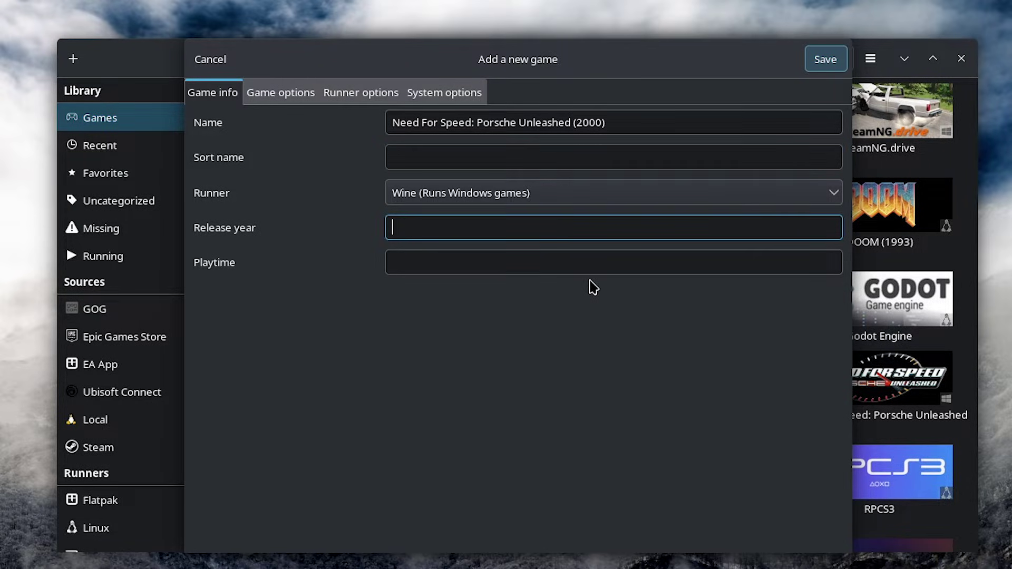
type("2000")
double_click(443, 227)
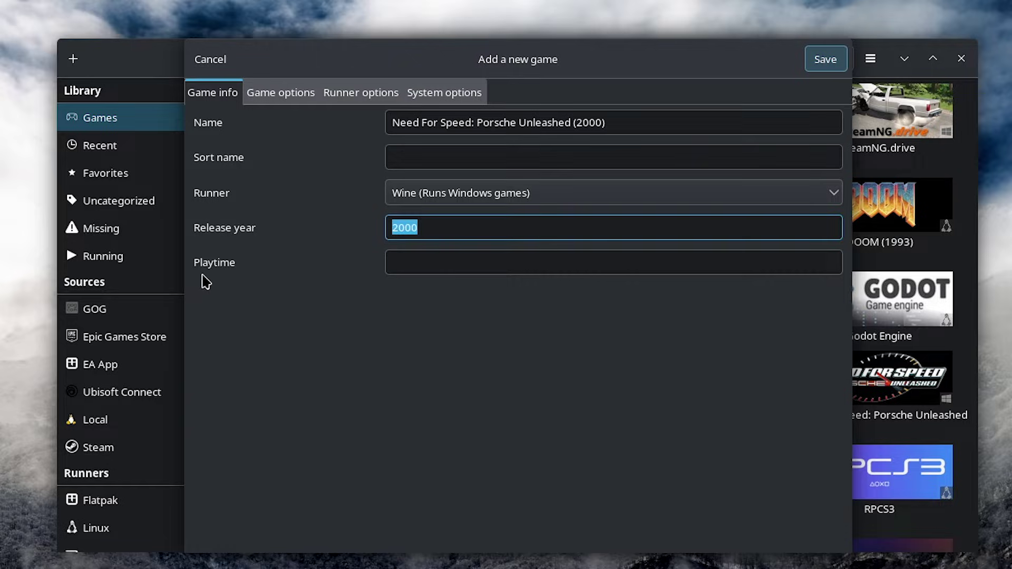
- Enter a playtime of "19 hours and 13 minutes" for the new game and clear it again
key("Tab")
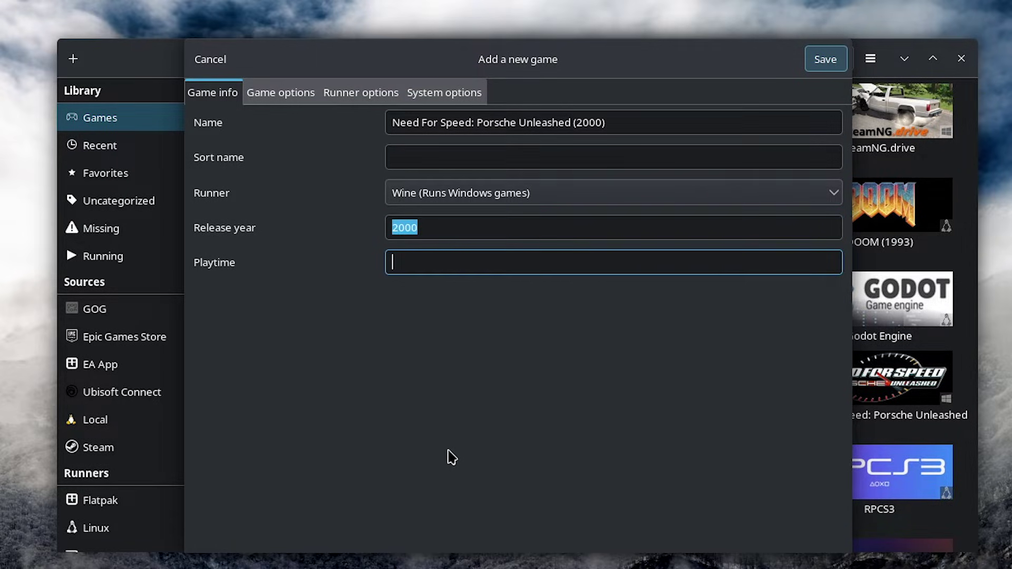
type("19 hour ")
type("s and ")
type("nd ")
type("13")
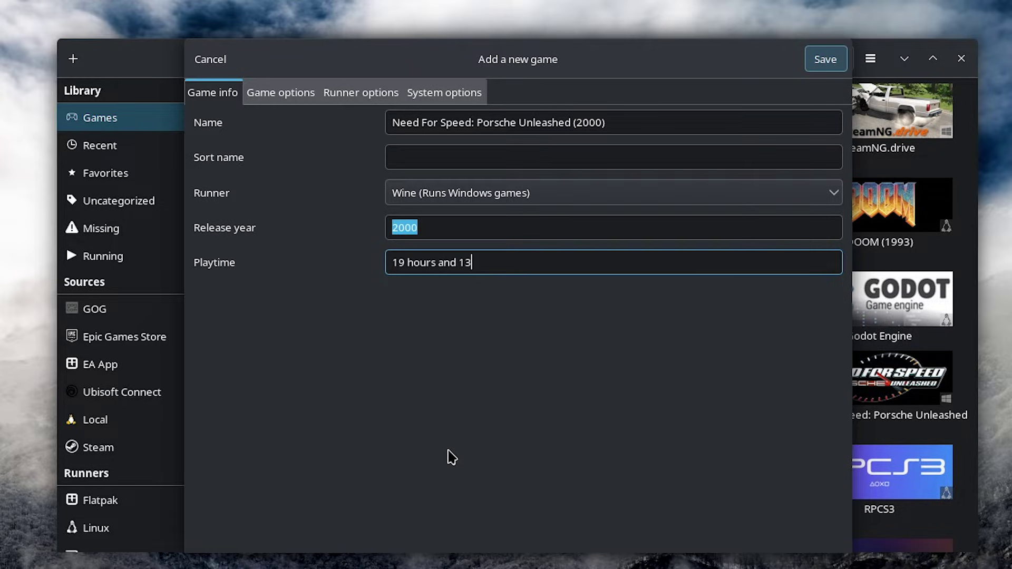
type(" minutes")
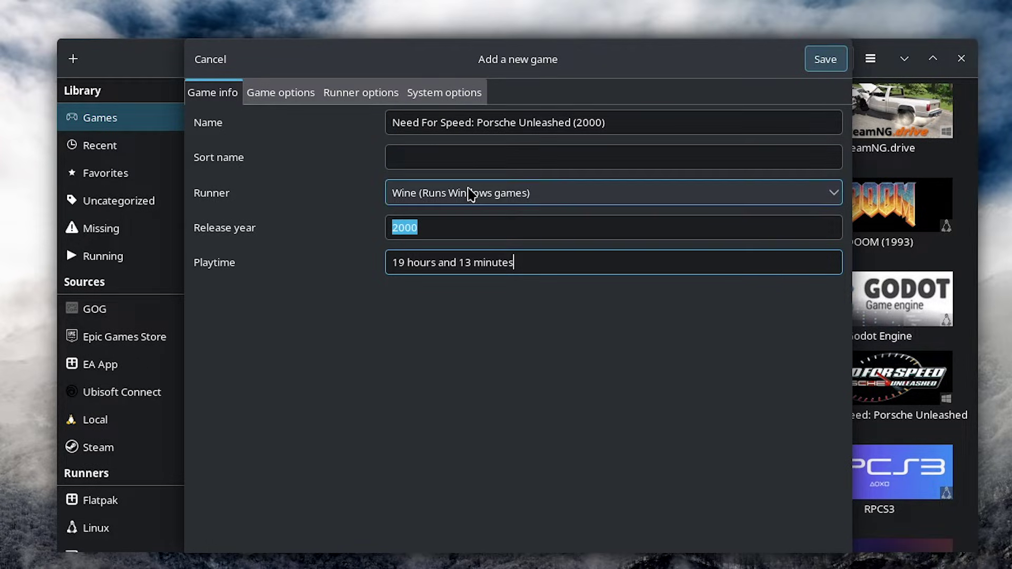
triple_click(528, 268)
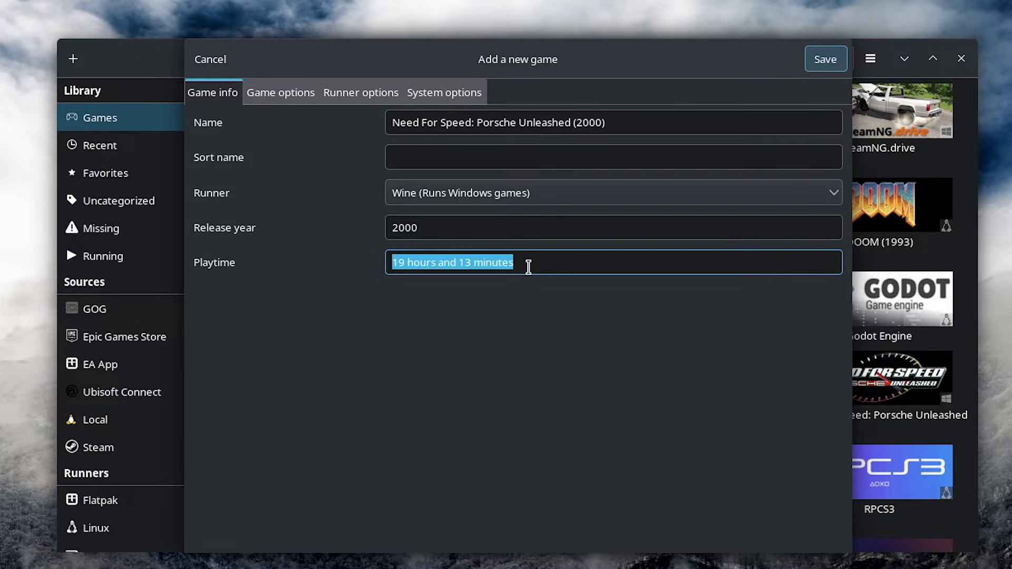
key("BackSpace")
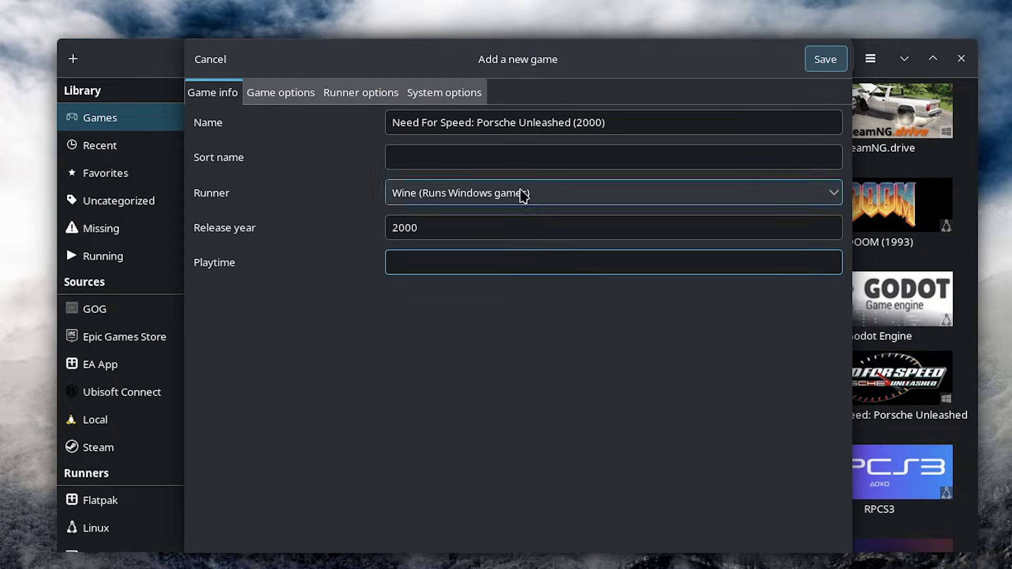
- Switch to Firefox and search the web for "need for speed porsche unleashed lutris"
left_click(439, 152)
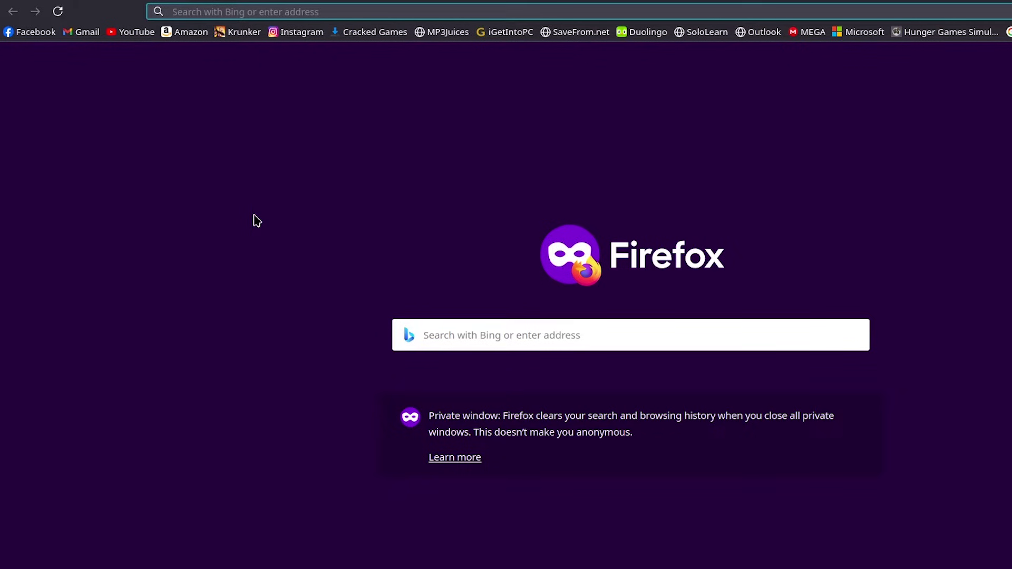
type("need for sp")
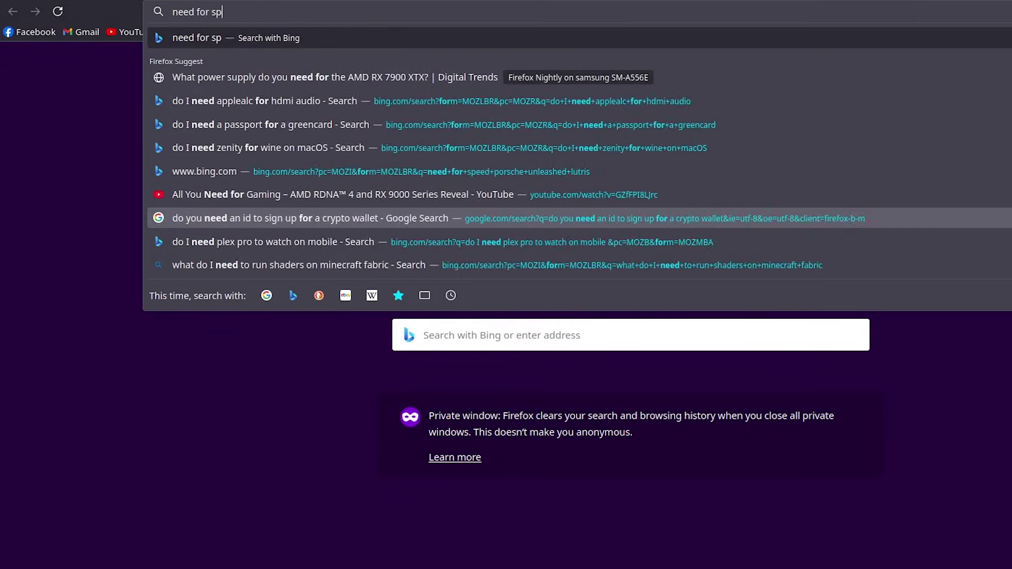
type("eed por")
key("BackSpace")
key("BackSpace")
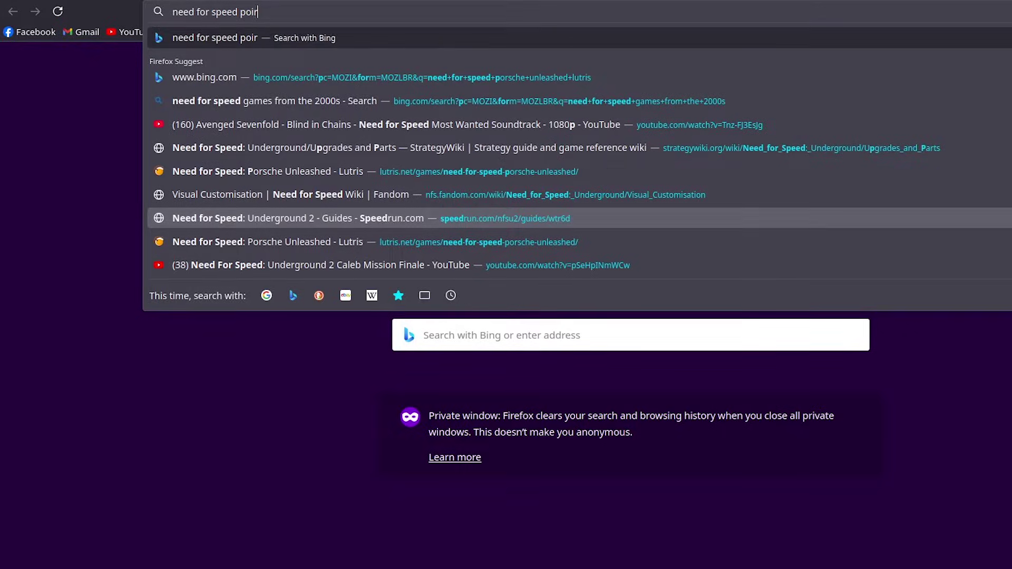
type("orche")
key("BackSpace")
key("BackSpace")
type("se")
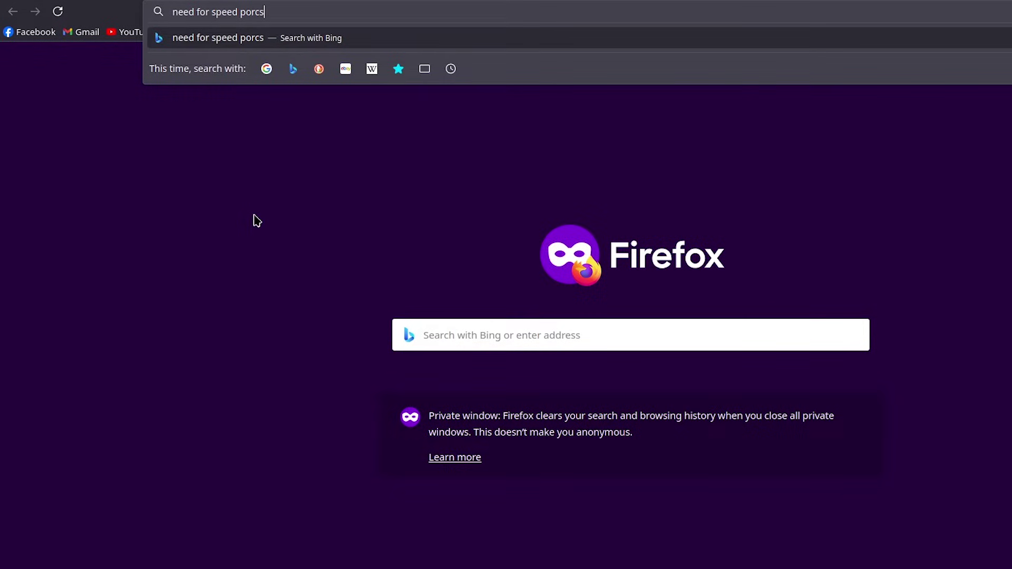
key("BackSpace")
key("BackSpace")
key("BackSpace")
type("sche")
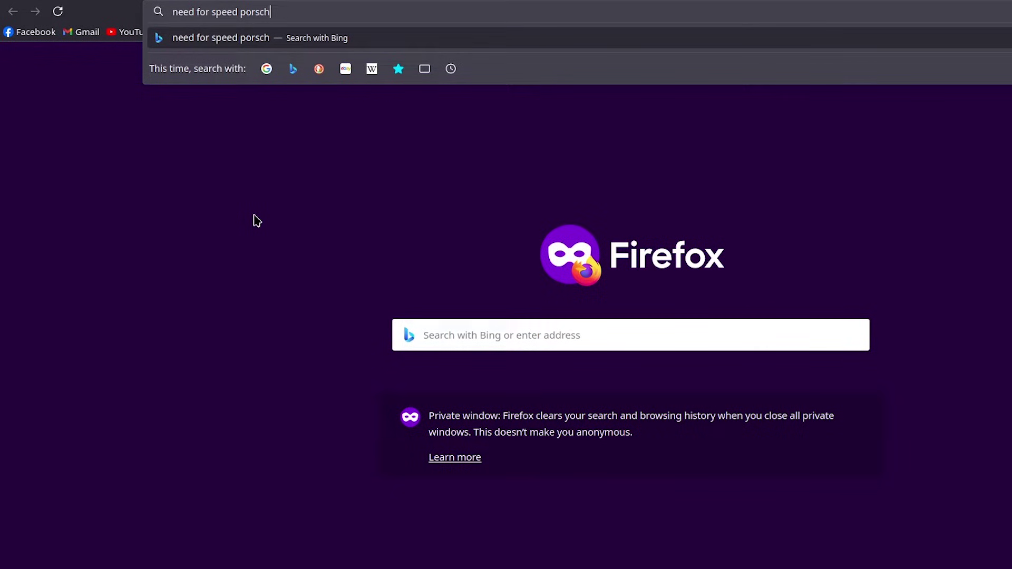
key("Down")
key("Down")
key("Down")
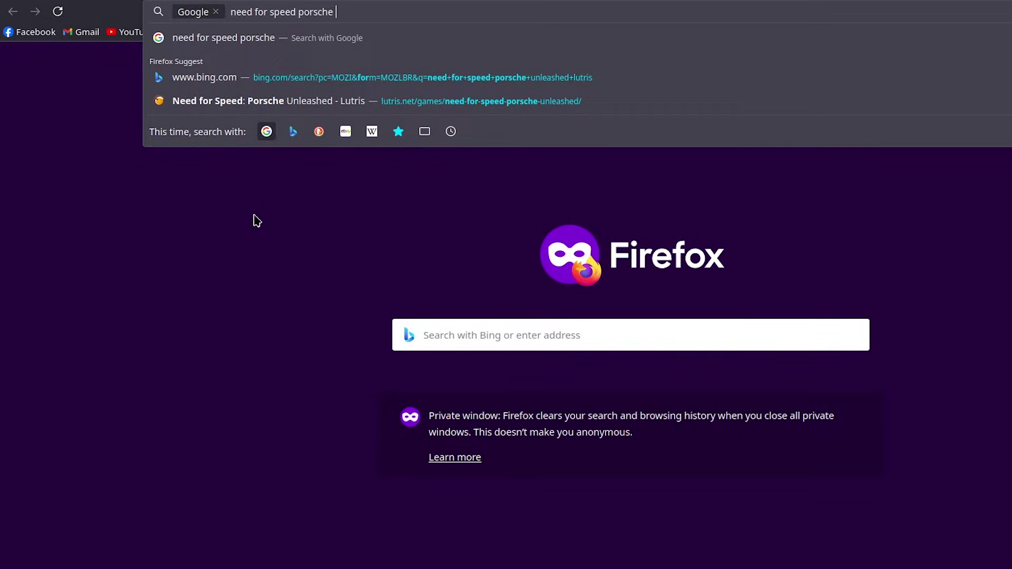
key("Up")
key("Up")
key("Up")
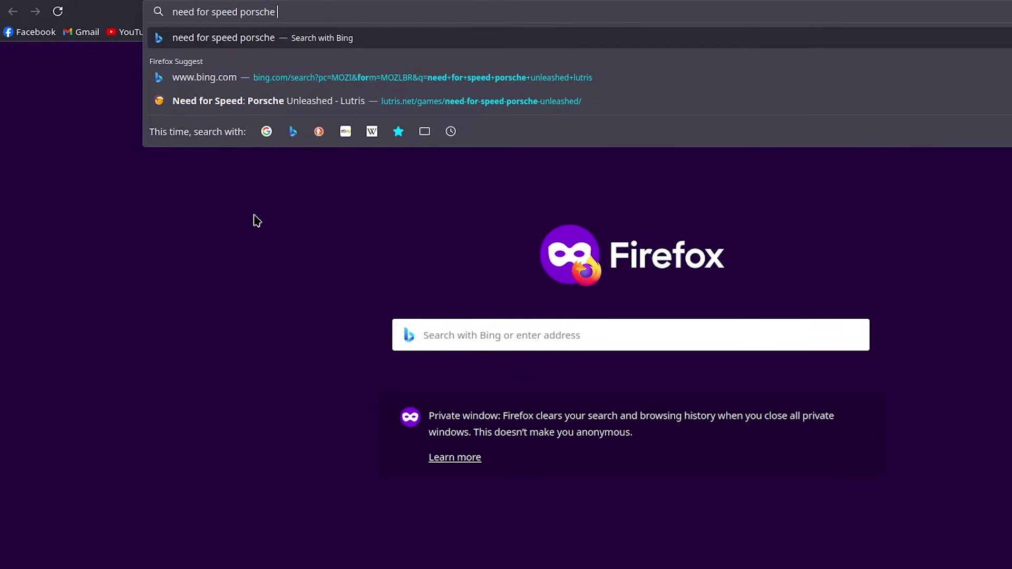
type("unleashed lutri")
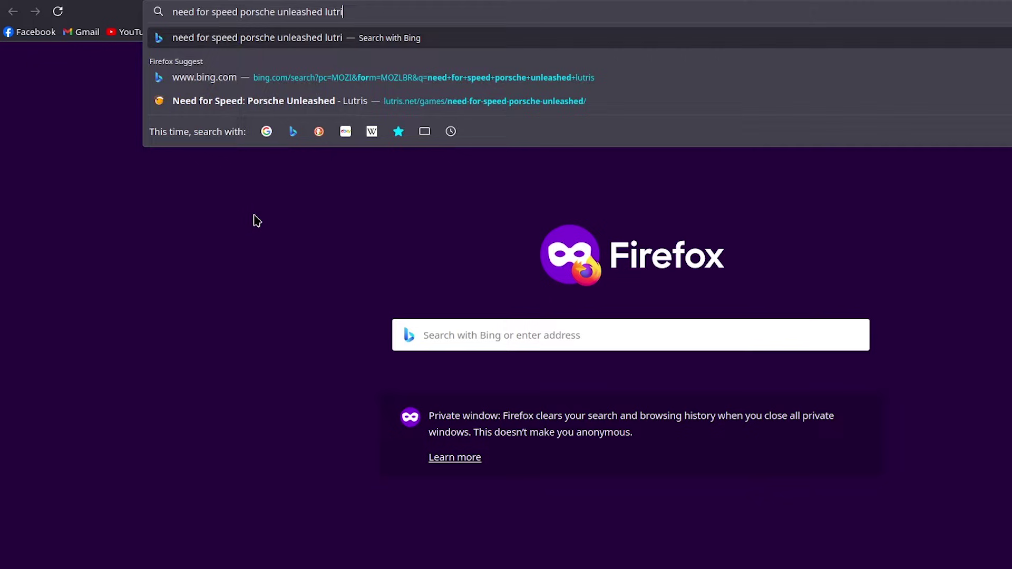
type("s")
key("Return")
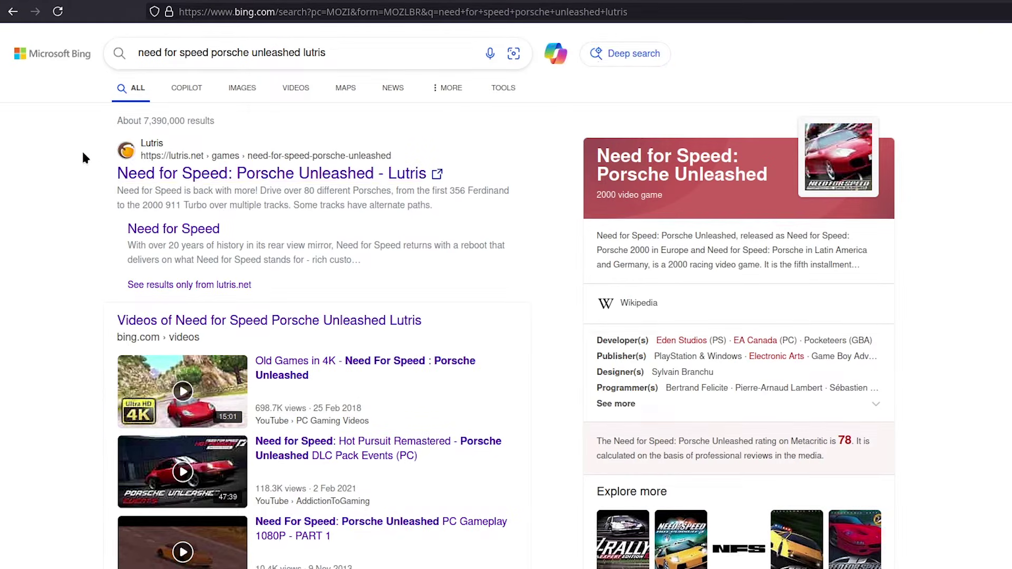
- Open the lutris.net search result for Need for Speed: Porsche Unleashed
left_click_drag(83, 157, 516, 167)
left_click(548, 152)
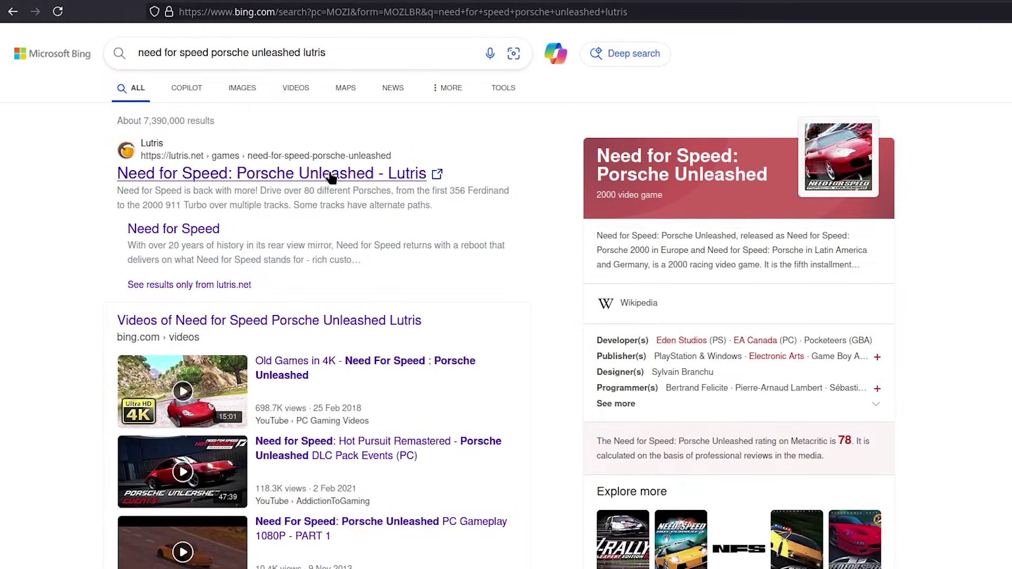
left_click(186, 178)
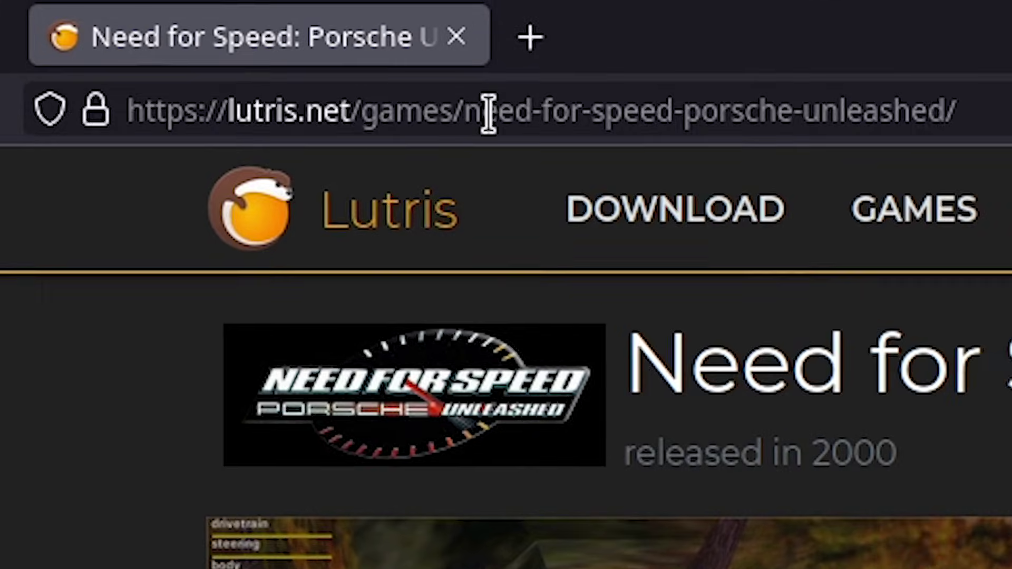
- Copy the game identifier "need-for-speed-porsche-unleashed" from the end of the page's web address
left_click(489, 113)
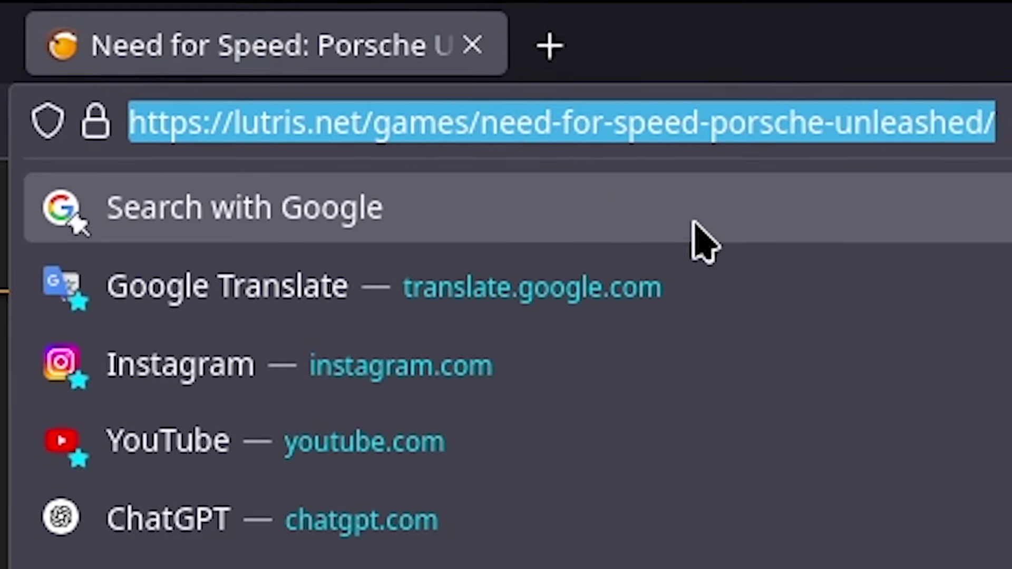
double_click(503, 111)
left_click_drag(504, 111, 866, 112)
right_click(905, 125)
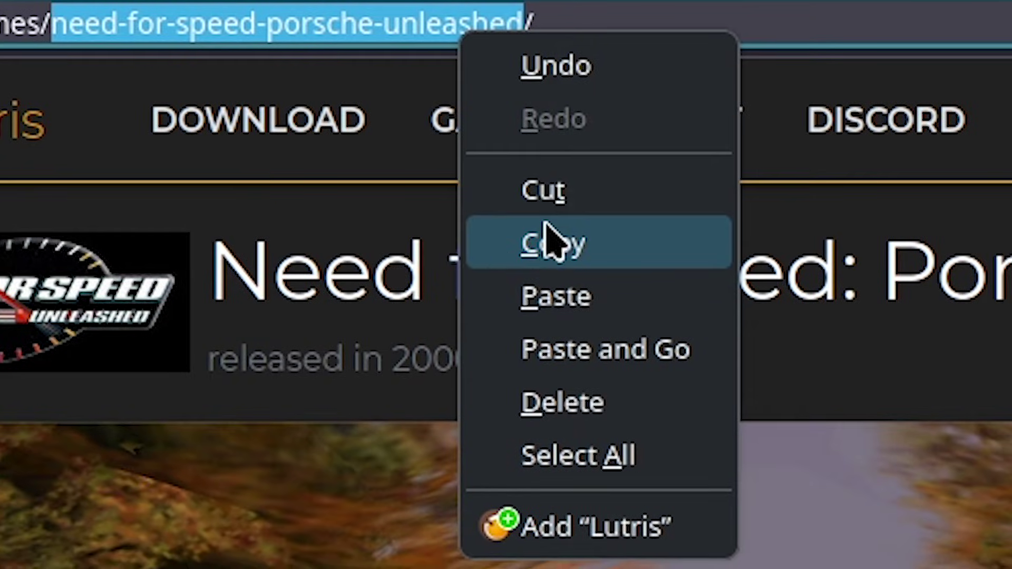
left_click(778, 305)
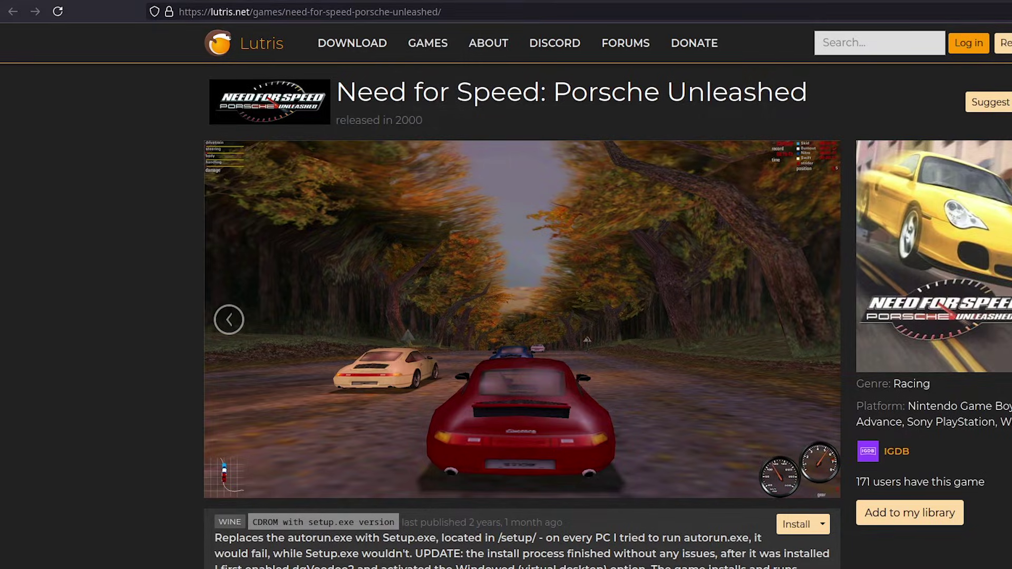
- Return to Lutris and paste "need-for-speed-porsche-unleashed" as the new game's sort name
key("alt+Tab")
key("ctrl+v")
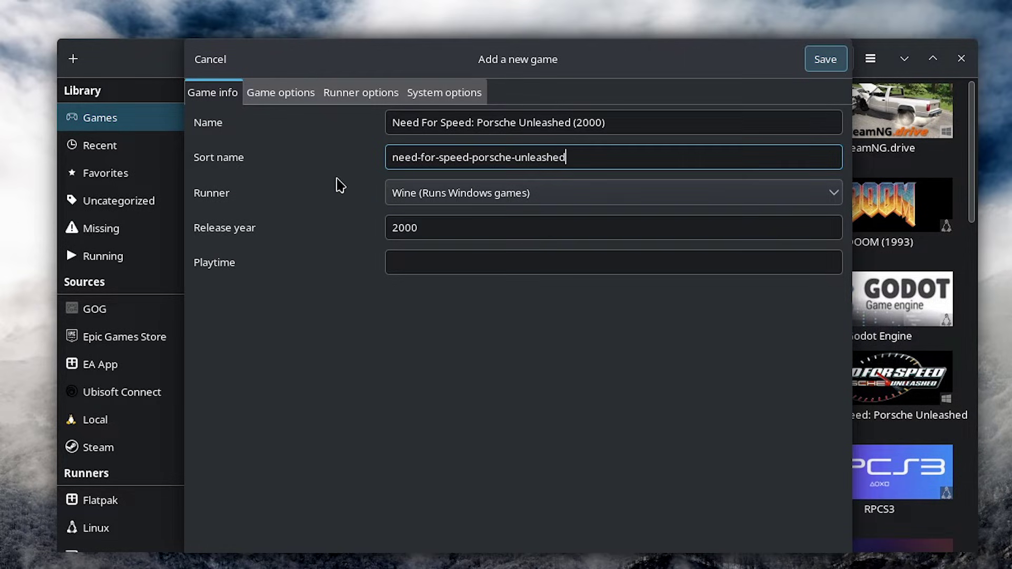
left_click_drag(601, 158, 305, 172)
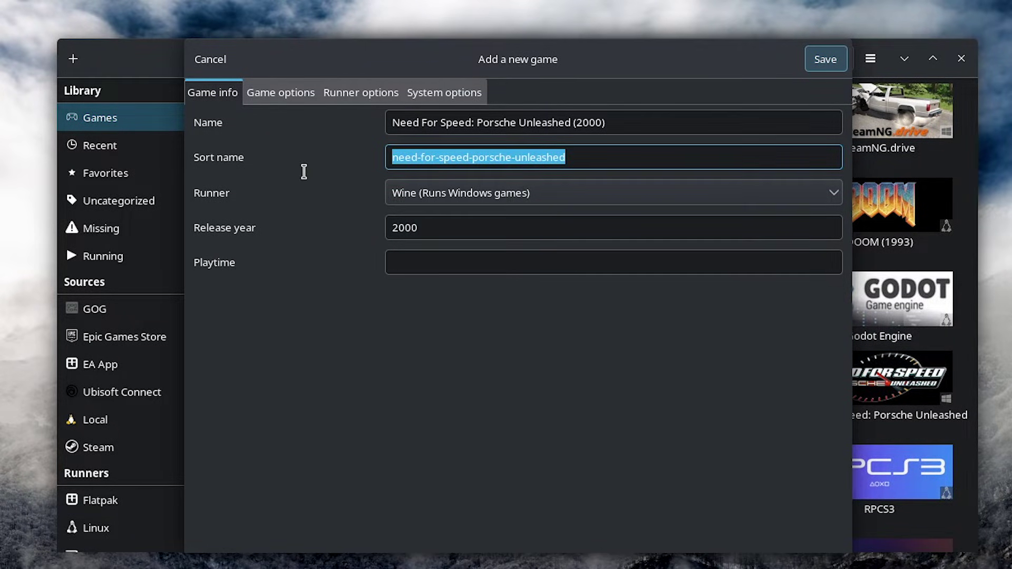
- Set the new game's executable to Porsche.exe from its "Need For Speed - Porsche Unleashed" install folder
left_click(295, 98)
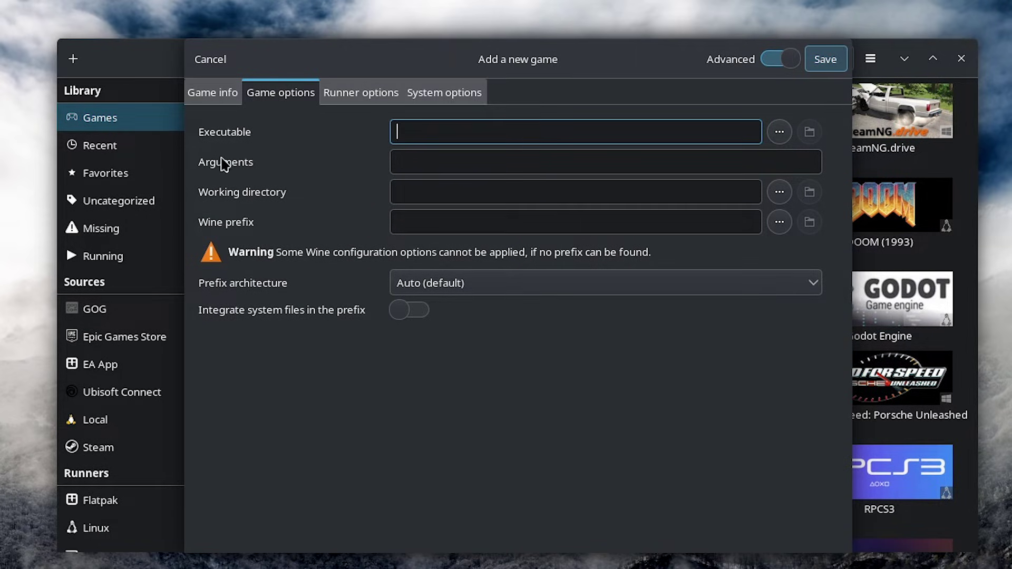
left_click(779, 132)
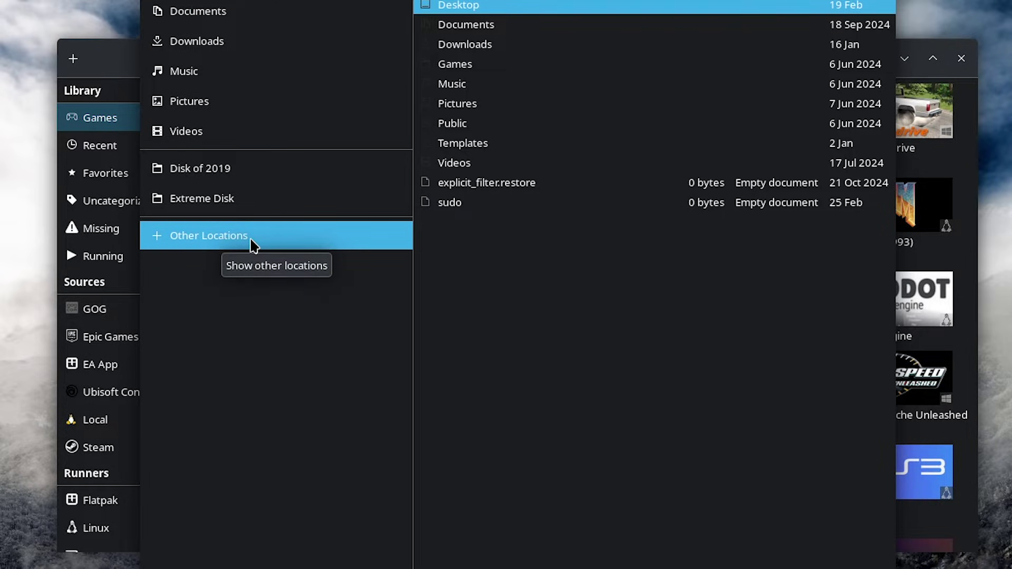
left_click(477, 538)
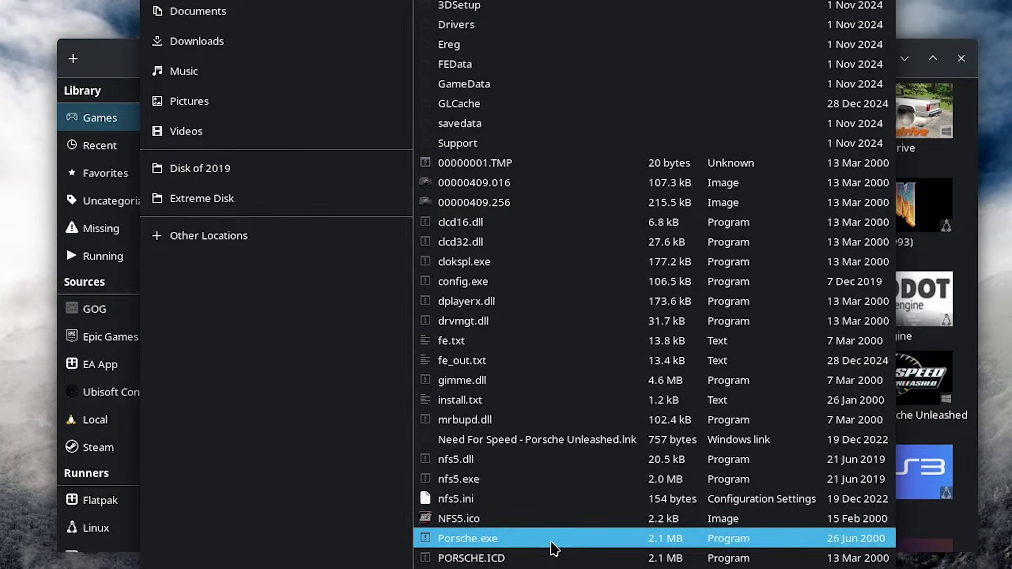
double_click(553, 540)
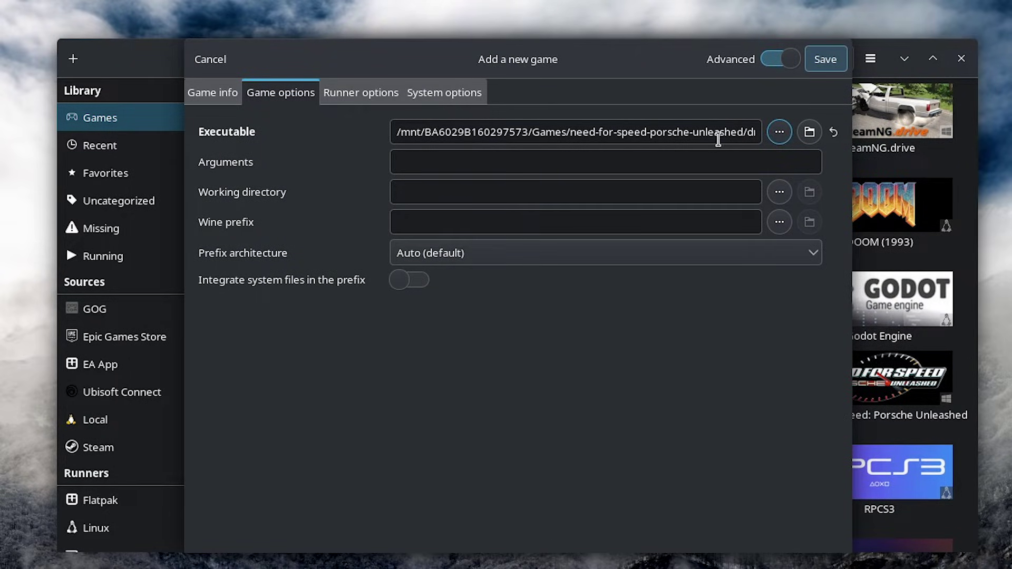
left_click(422, 166)
left_click(459, 136)
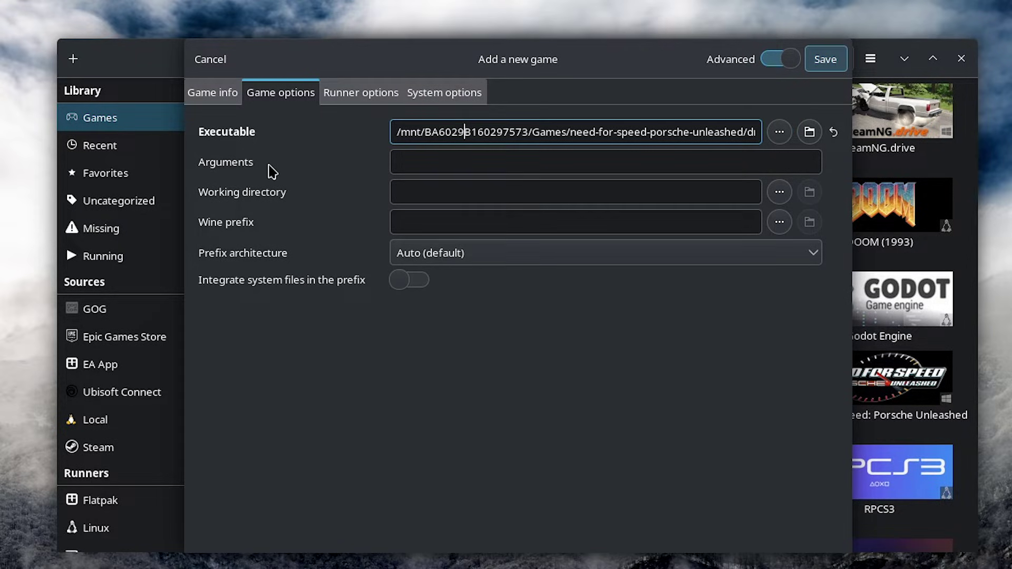
- Examine the game's arguments, working directory, executable folder path, Wine prefix, prefix architecture and system file integration options
left_click(397, 162)
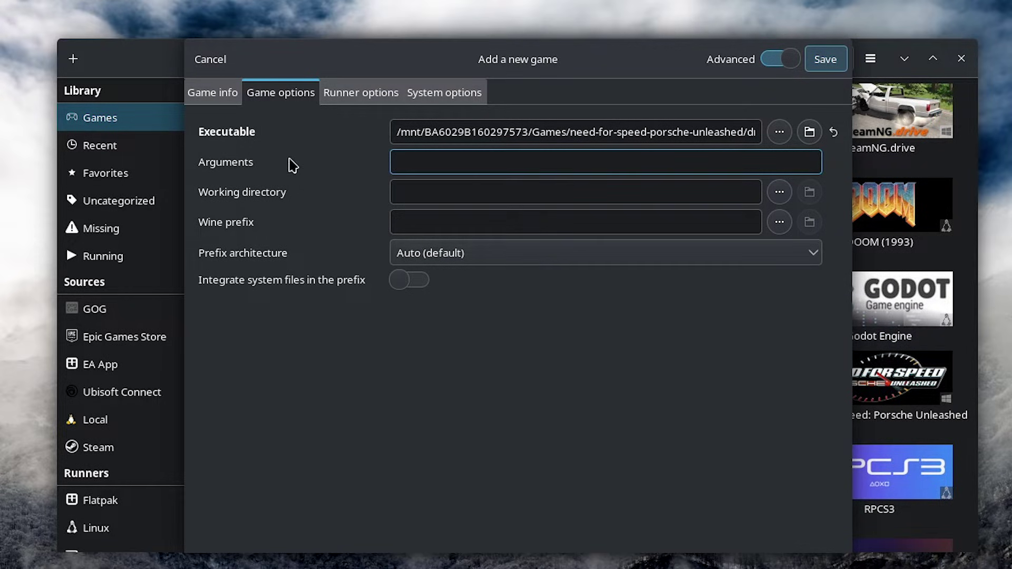
key("Tab")
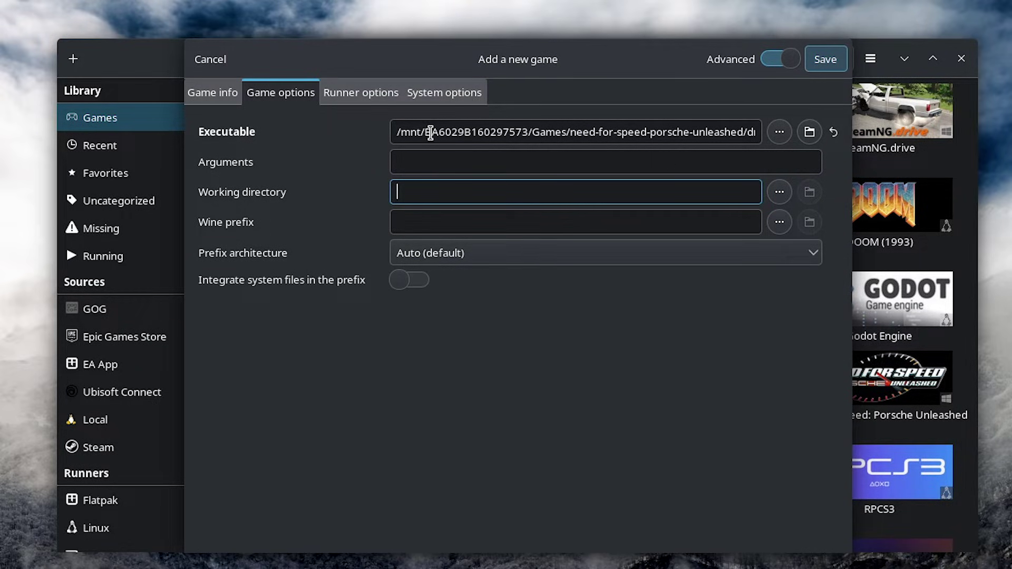
left_click_drag(398, 132, 693, 140)
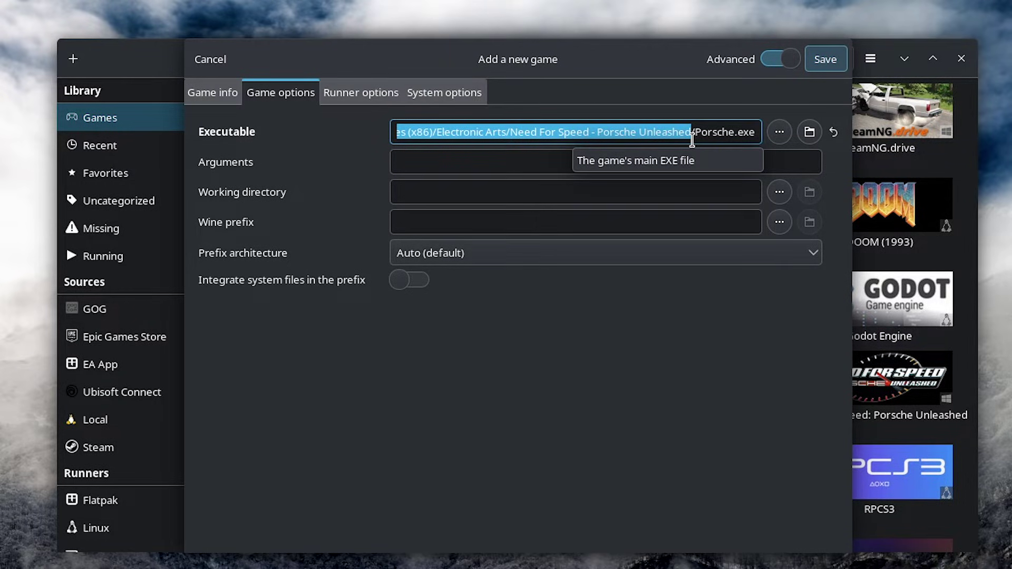
left_click(680, 138)
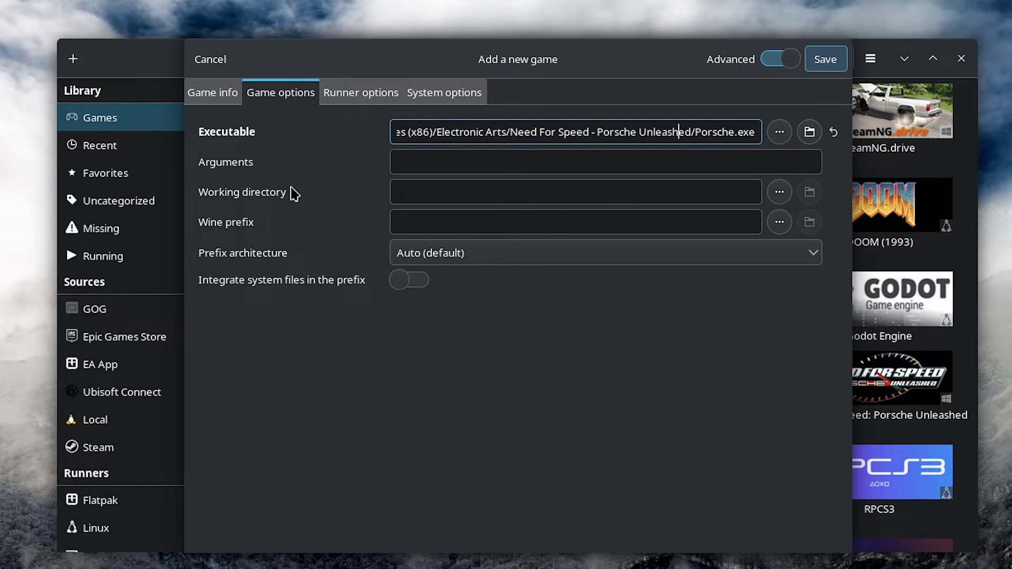
left_click(406, 219)
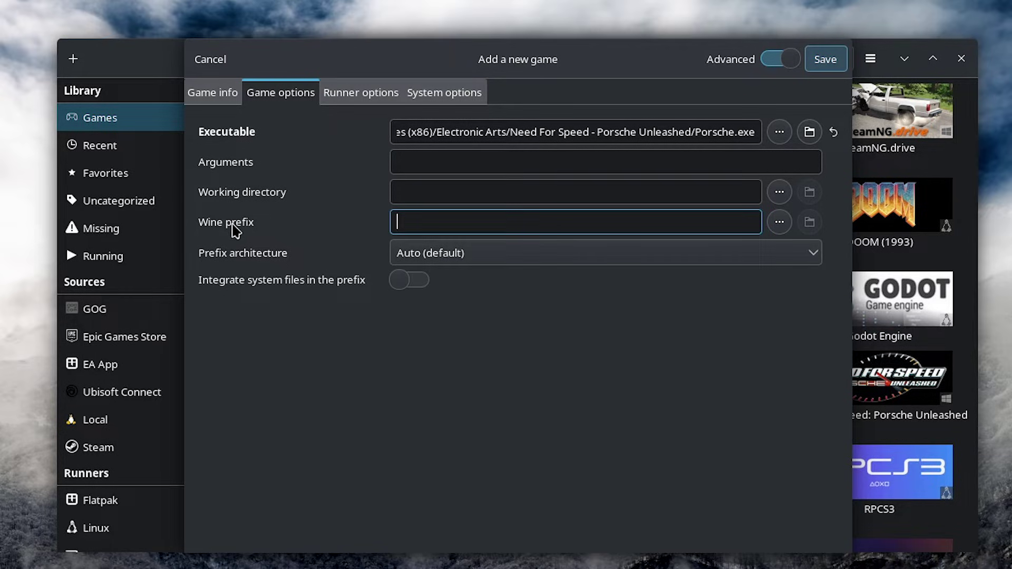
left_click(780, 222)
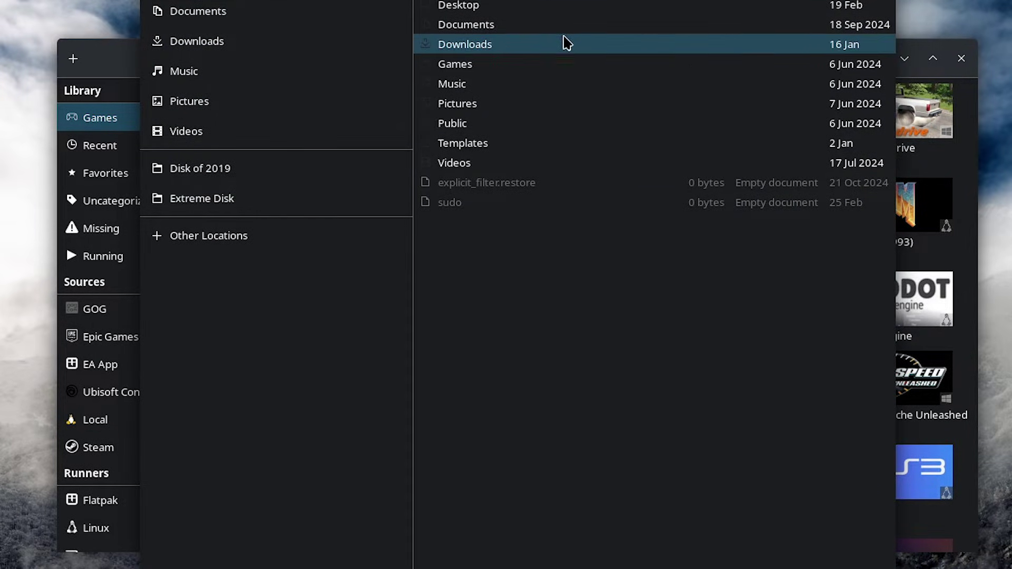
key("Escape")
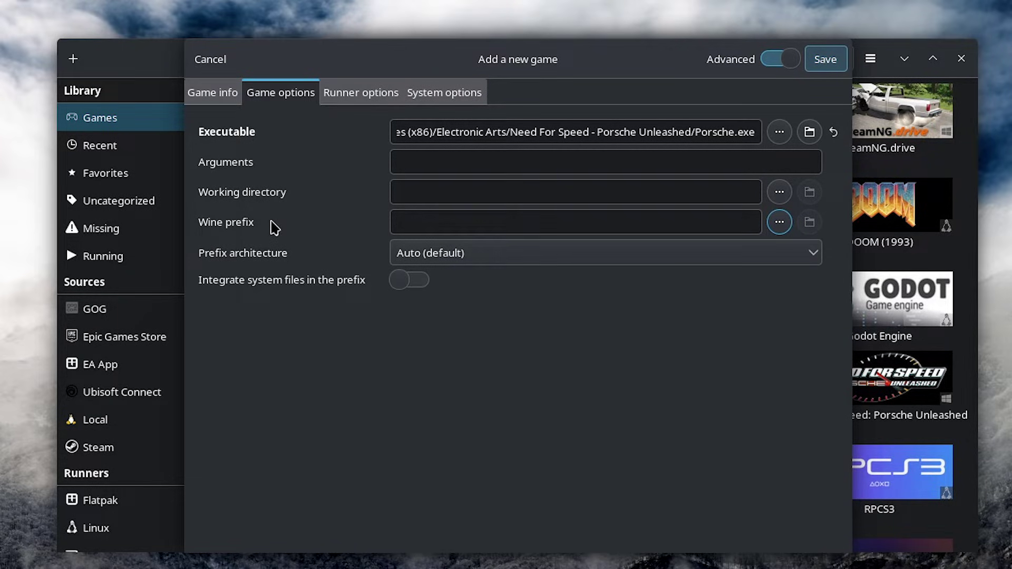
mouse_move(399, 263)
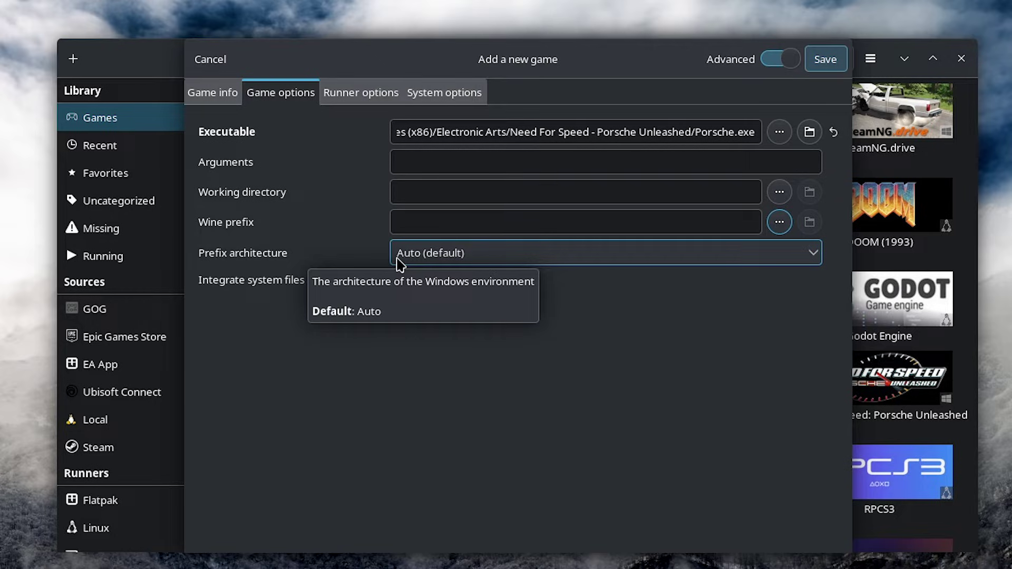
mouse_move(334, 277)
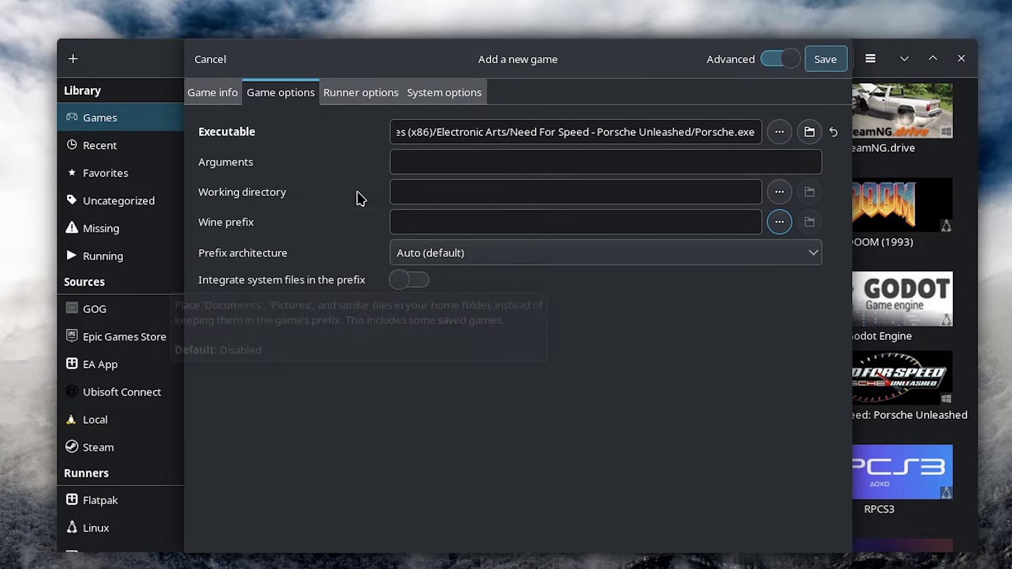
- Set the new game's Wine version to System (10.2) in its runner options
left_click(363, 100)
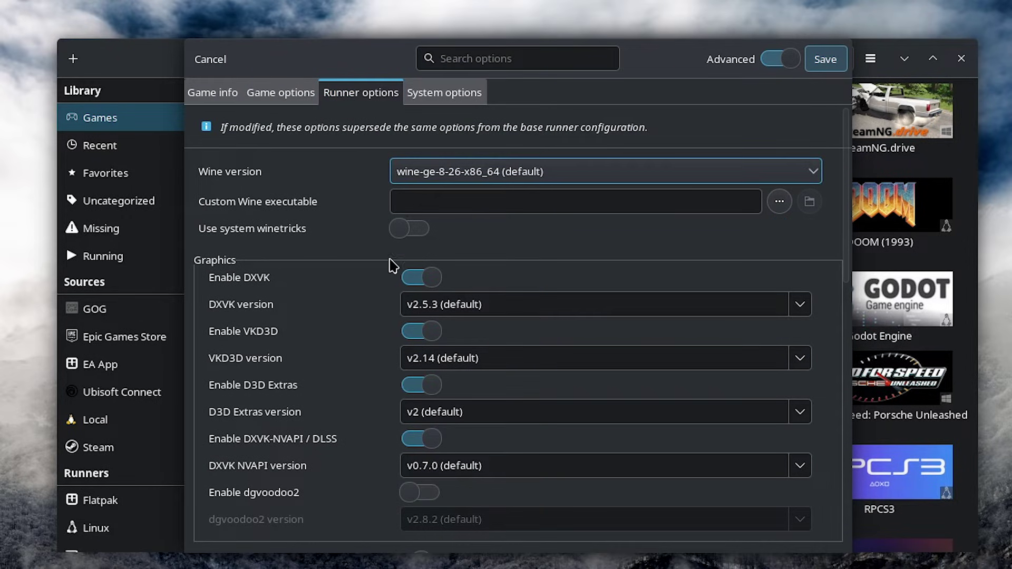
left_click(471, 174)
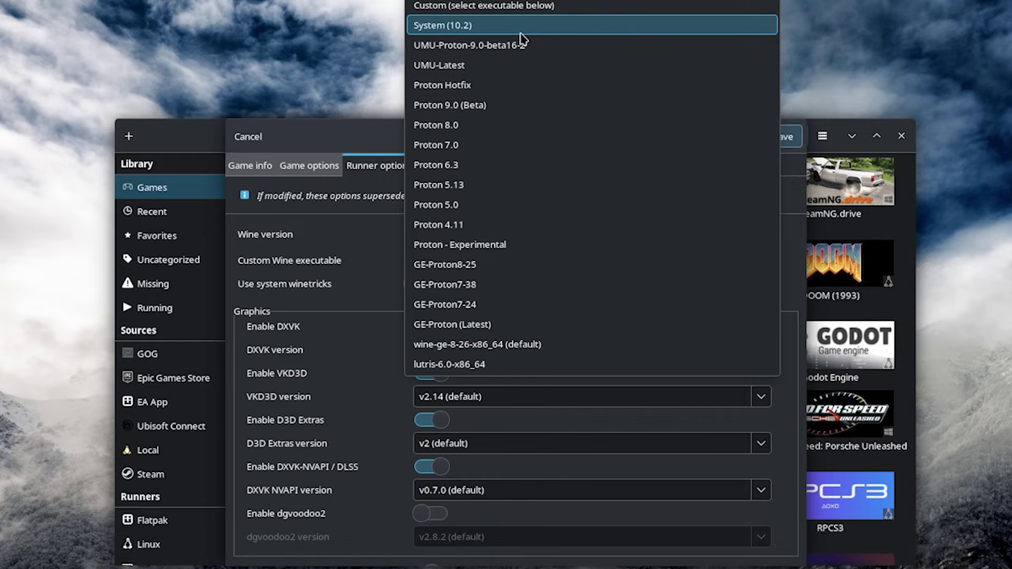
left_click(422, 29)
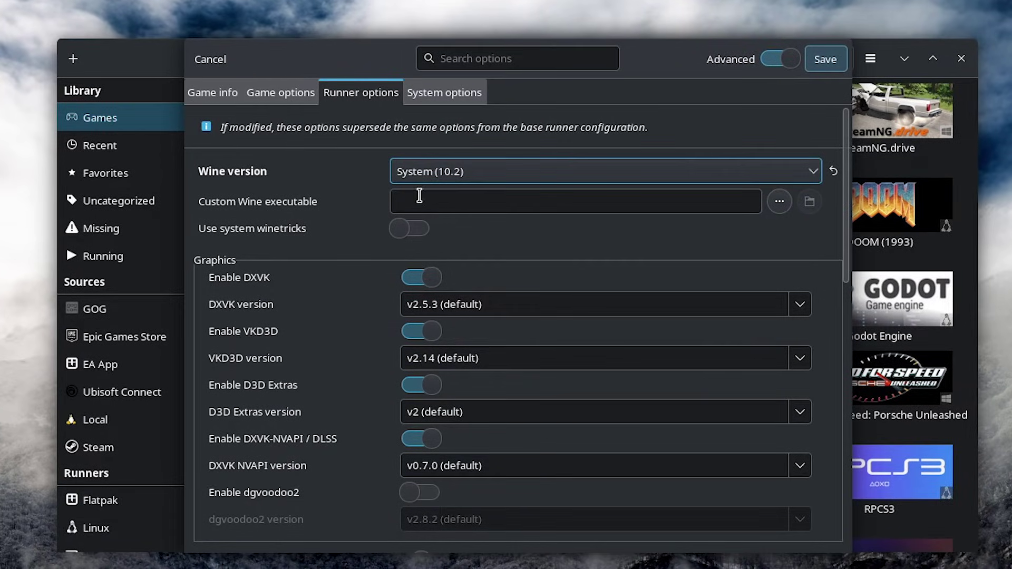
left_click(420, 173)
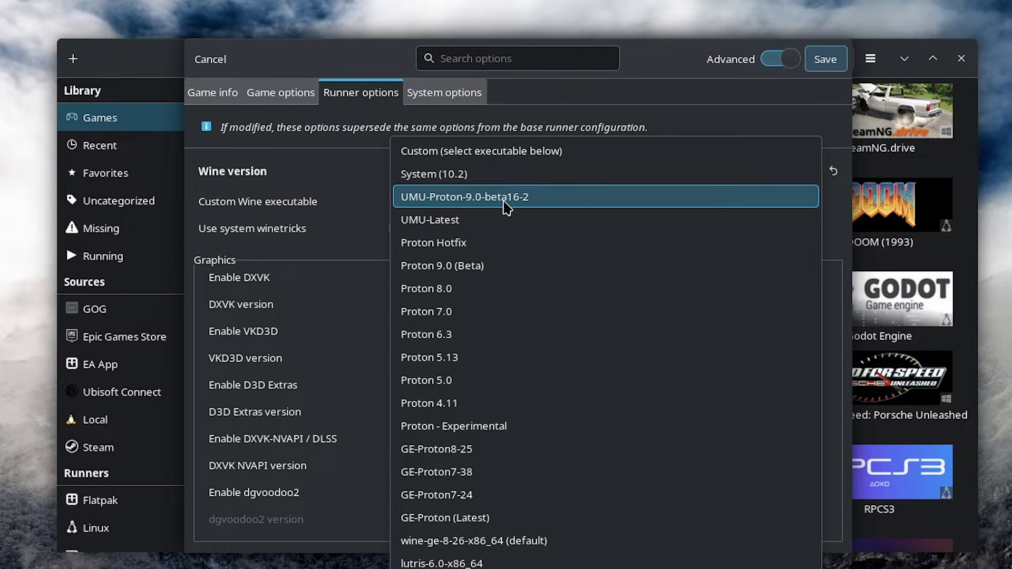
left_click(493, 174)
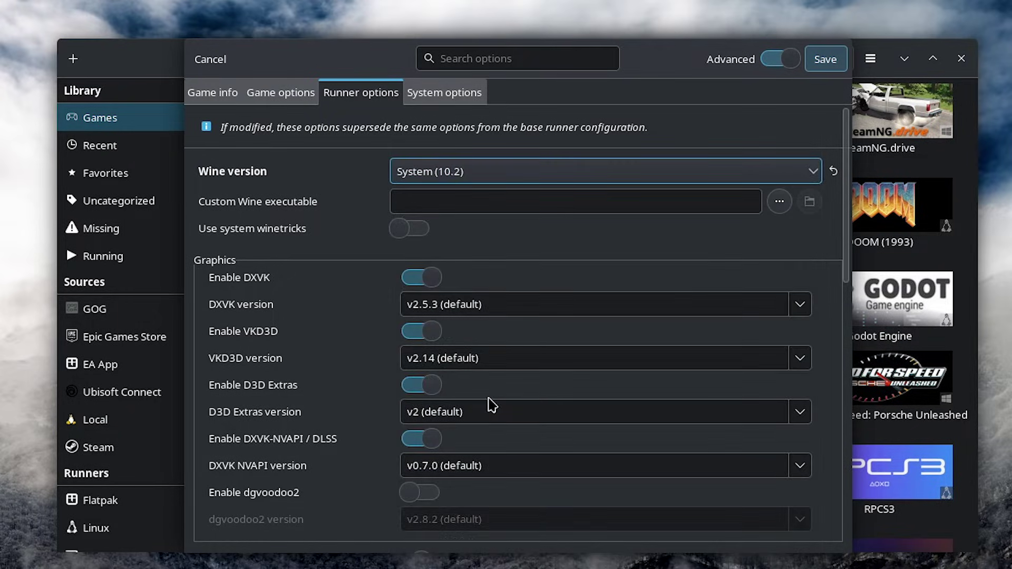
- Examine the custom Wine executable field and the Graphics group in the new game's runner options
left_click(395, 205)
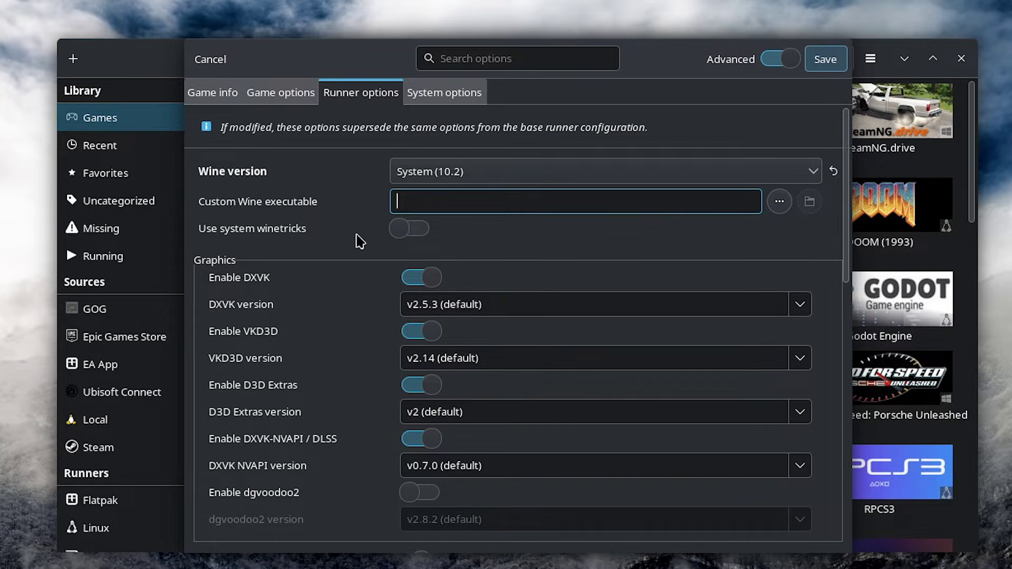
left_click(224, 262)
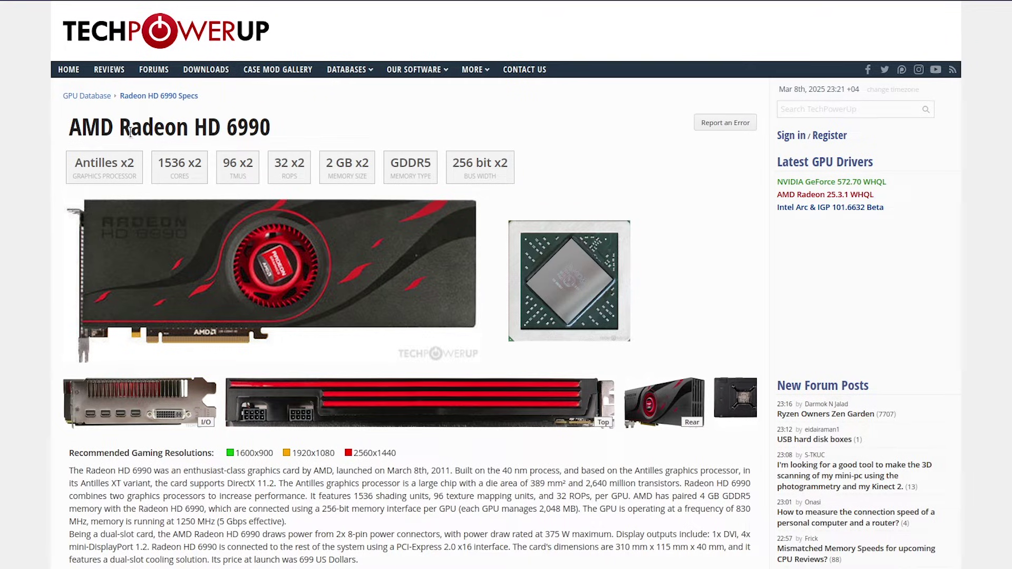
- Switch to the browser and examine TechPowerUp's AMD Radeon HD 6990 specifications, description and relative performance chart
left_click_drag(82, 129, 281, 129)
double_click(198, 132)
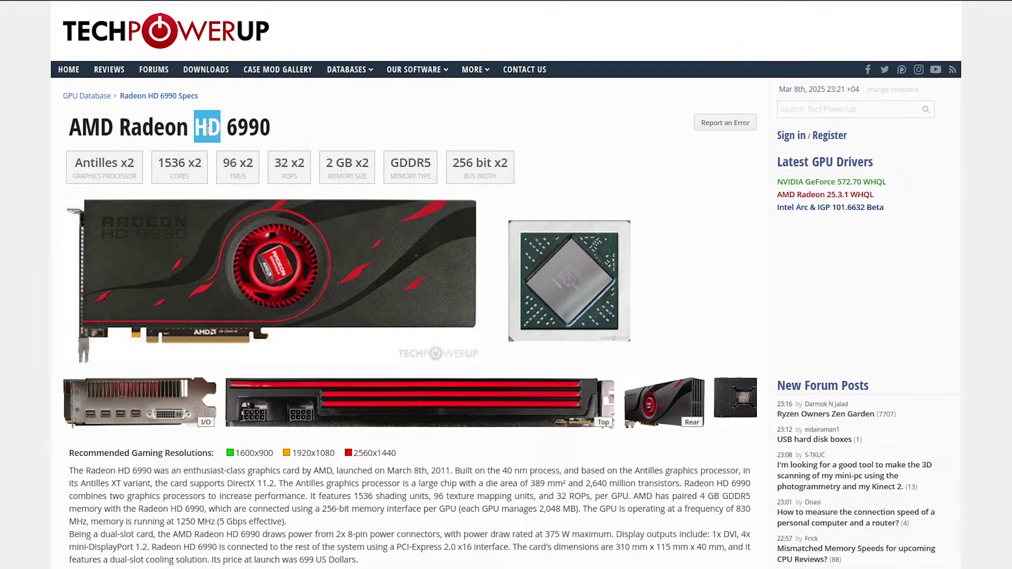
left_click(261, 126, "shift")
left_click(261, 125)
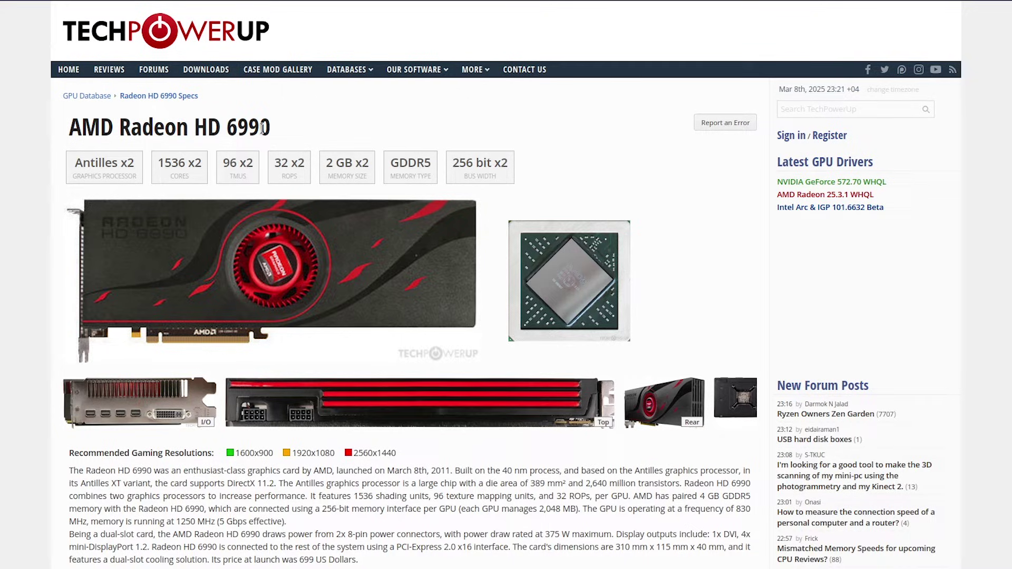
left_click_drag(259, 130, 226, 129)
left_click(314, 131)
left_click_drag(72, 149, 424, 164)
scroll(451, 417, "down", 2)
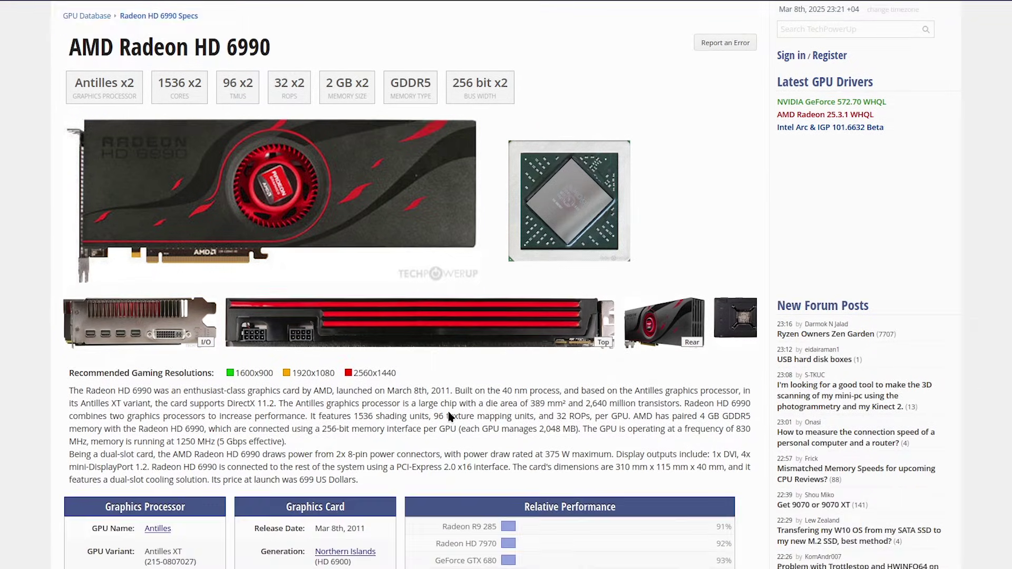
scroll(450, 414, "down", 11)
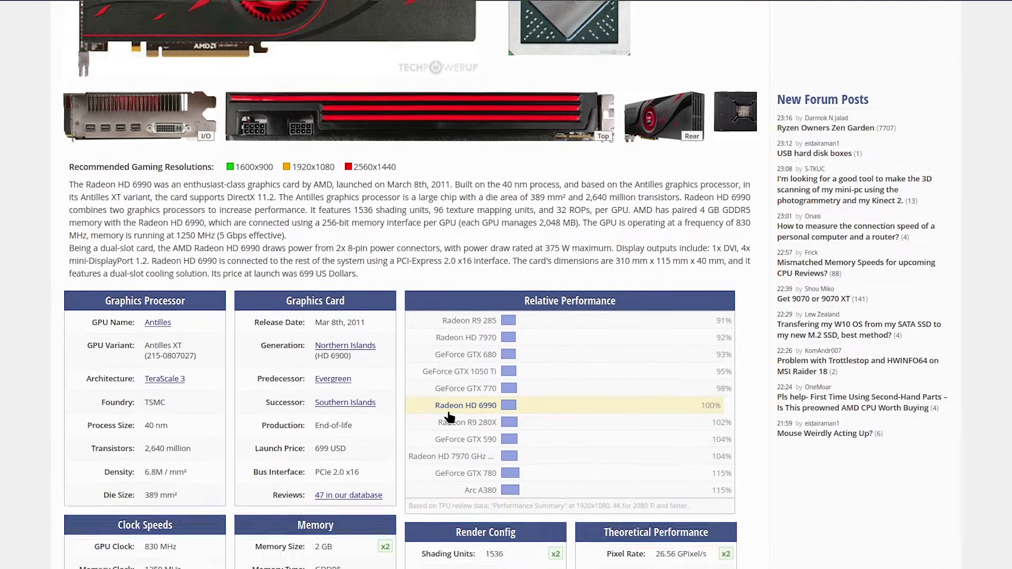
scroll(295, 382, "up", 13)
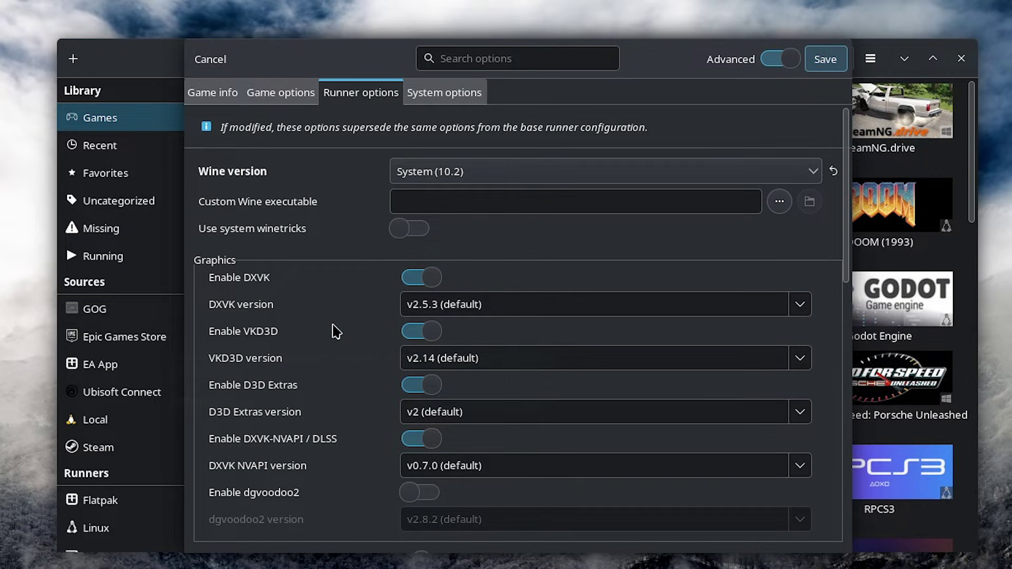
- Return to Lutris, read the DXVK and VKD3D option descriptions, and disable VKD3D for the new game
mouse_move(337, 331)
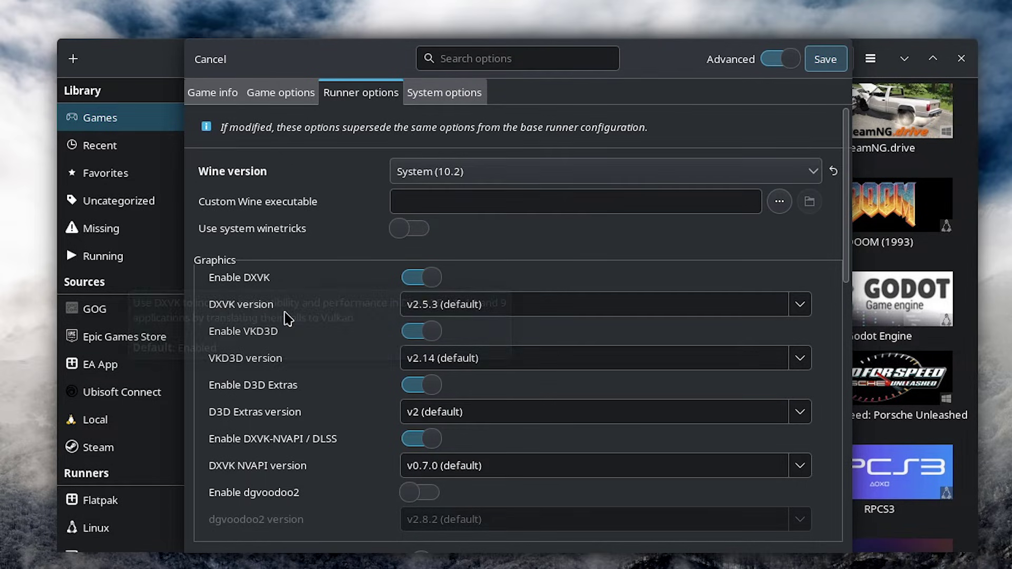
mouse_move(257, 285)
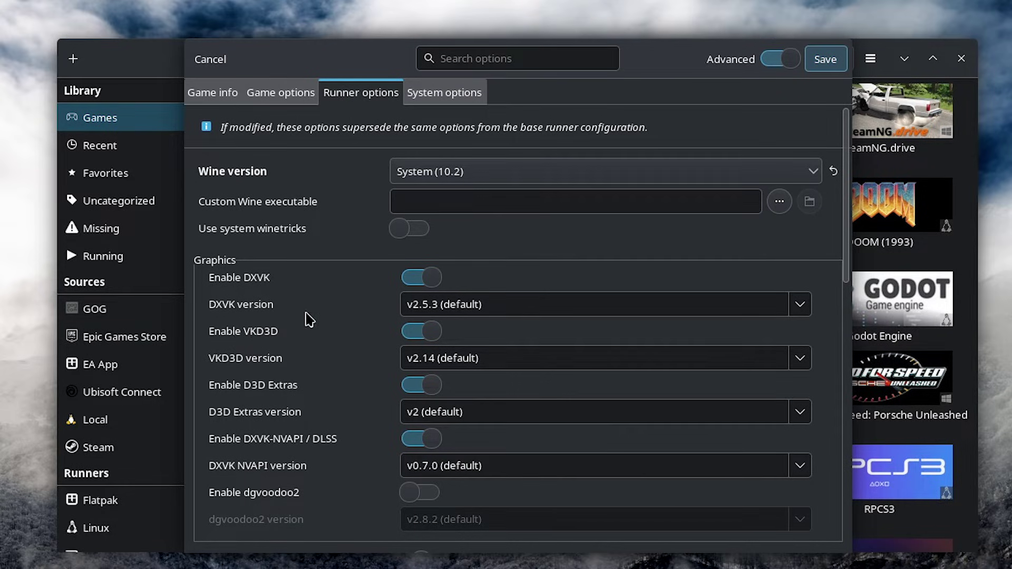
mouse_move(250, 343)
mouse_move(327, 334)
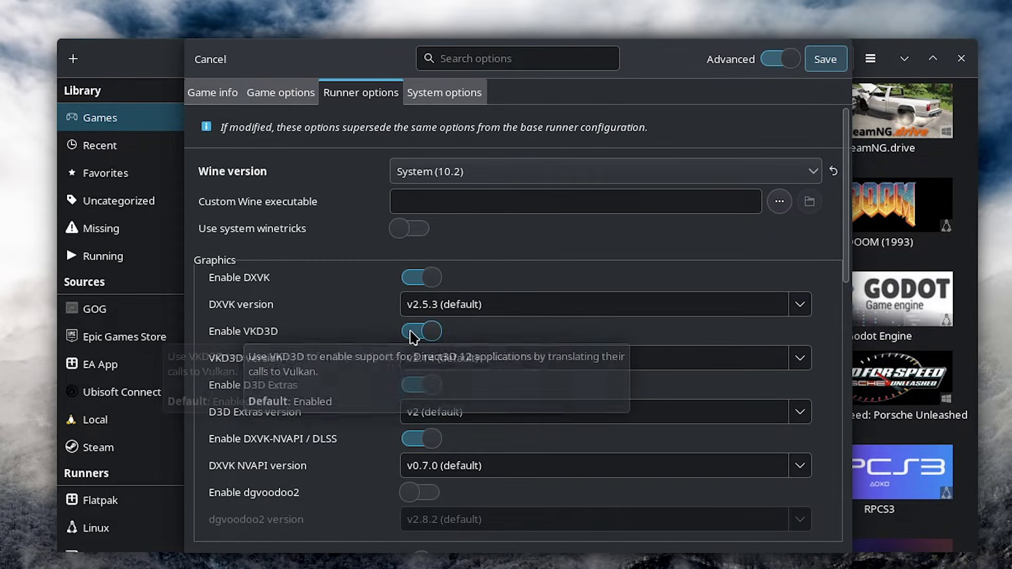
mouse_move(411, 336)
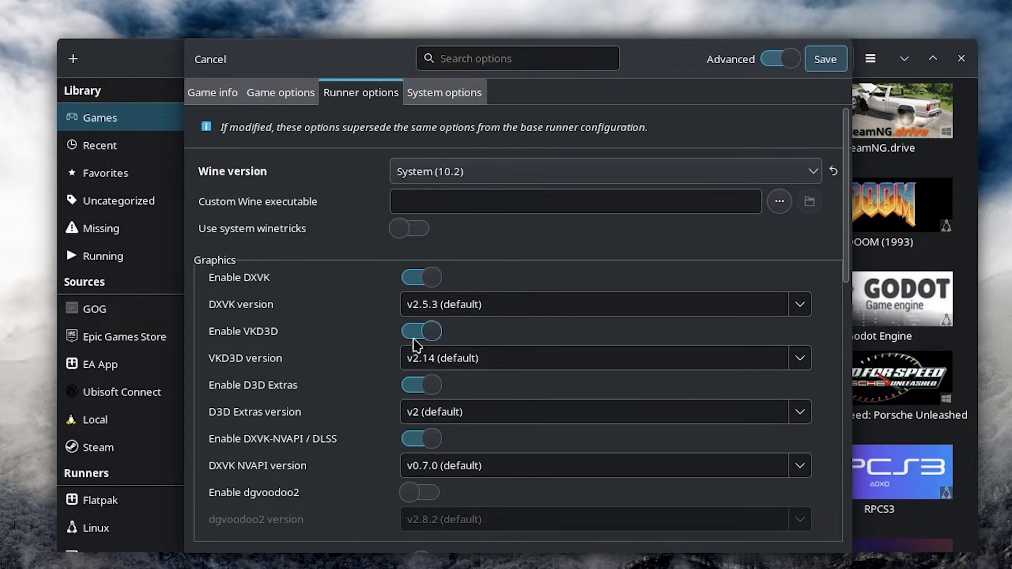
left_click(413, 332)
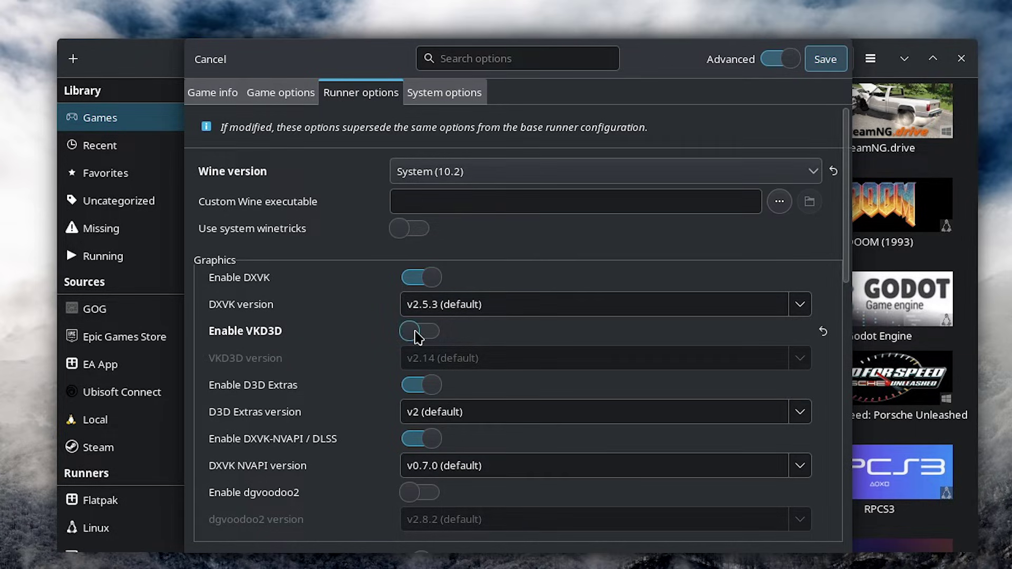
- Examine the runner's mouse warp override, audio driver choices and DLL overrides without changing them
scroll(417, 335, "down", 10)
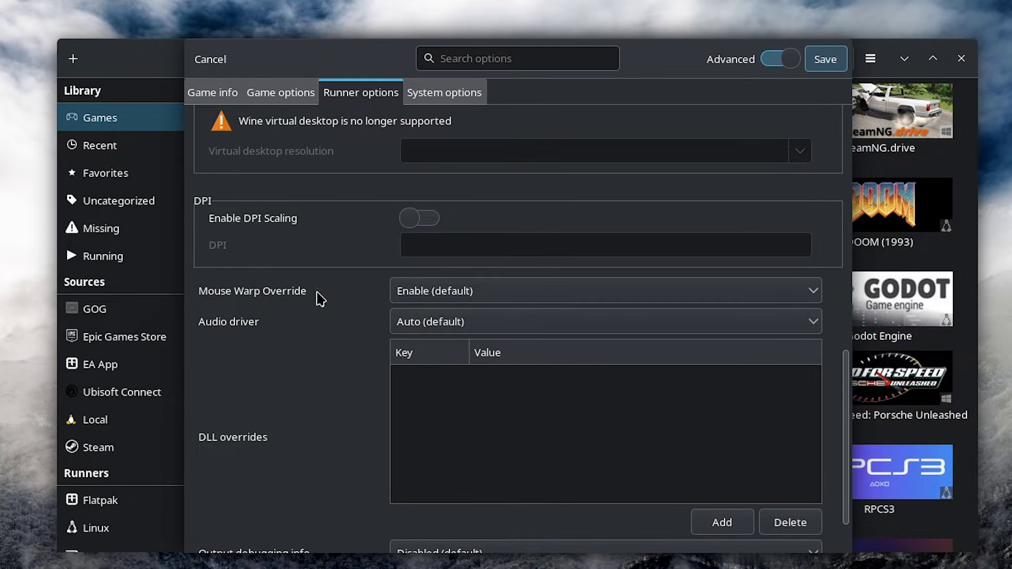
left_click(429, 294)
left_click(458, 295)
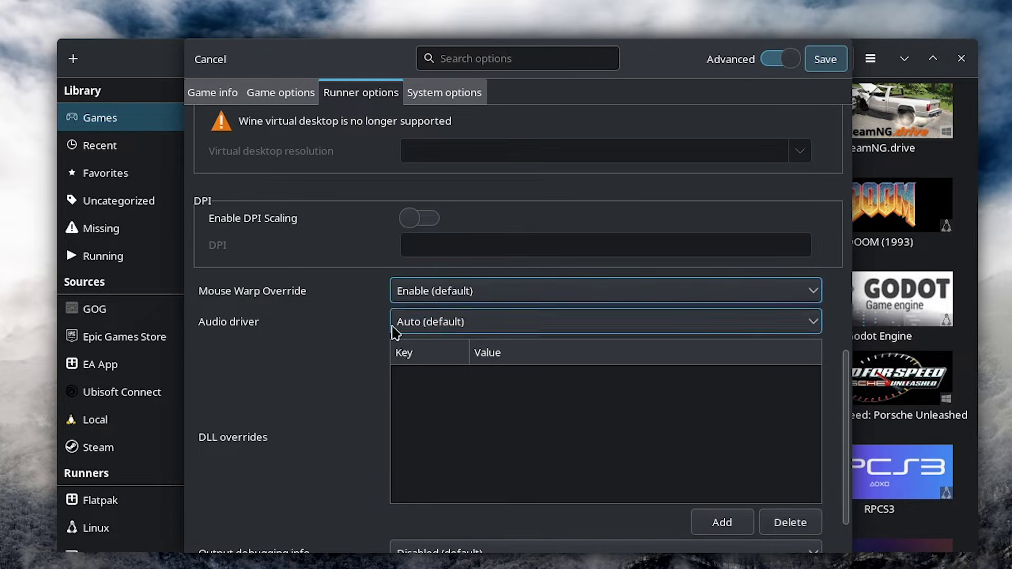
mouse_move(436, 295)
left_click(438, 327)
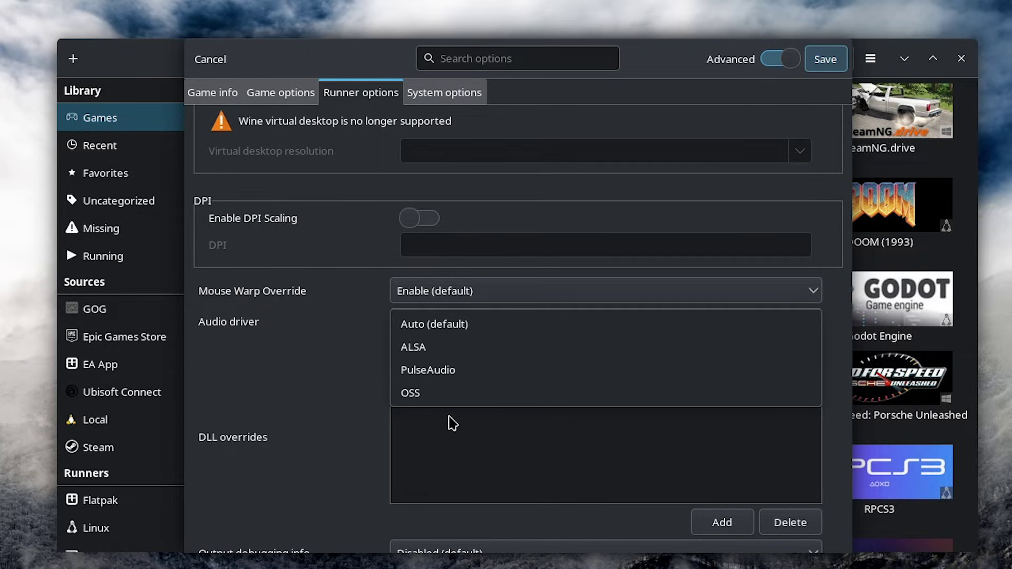
left_click(323, 329)
scroll(331, 460, "down", 2)
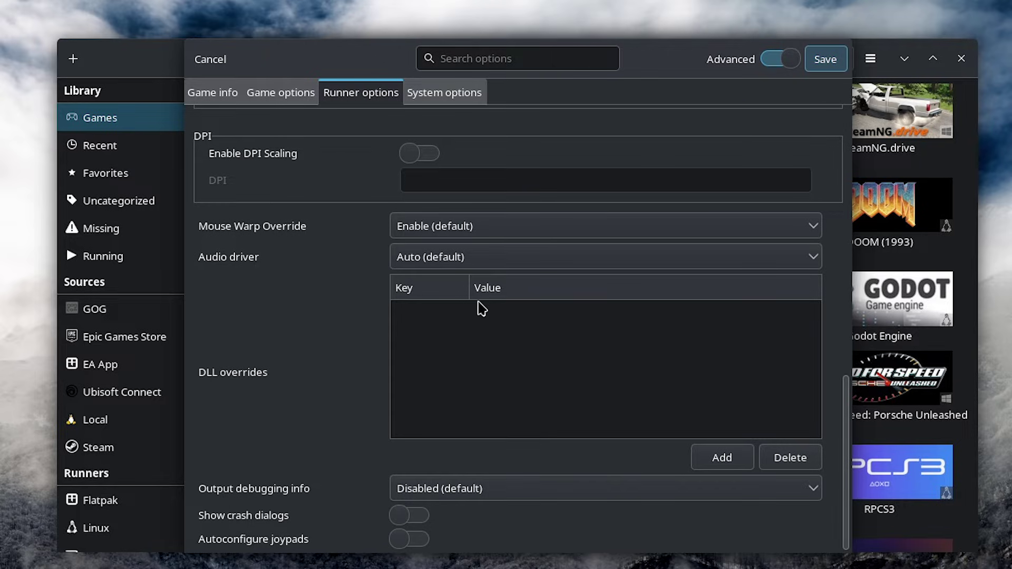
mouse_move(481, 309)
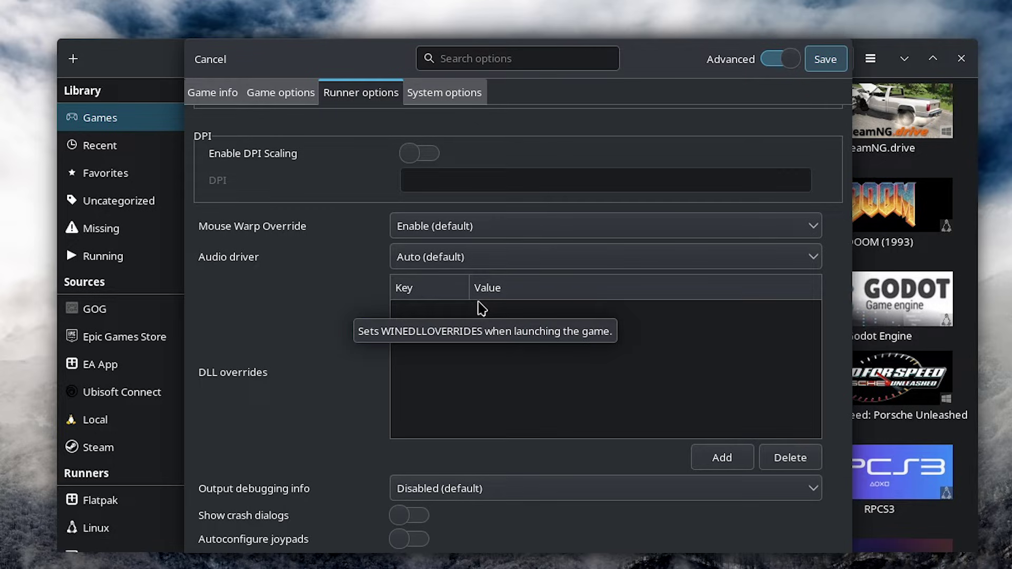
- Toggle Gamescope on and back off in the new game's system options to examine its settings
key("ctrl+Page_Down")
mouse_move(683, 202)
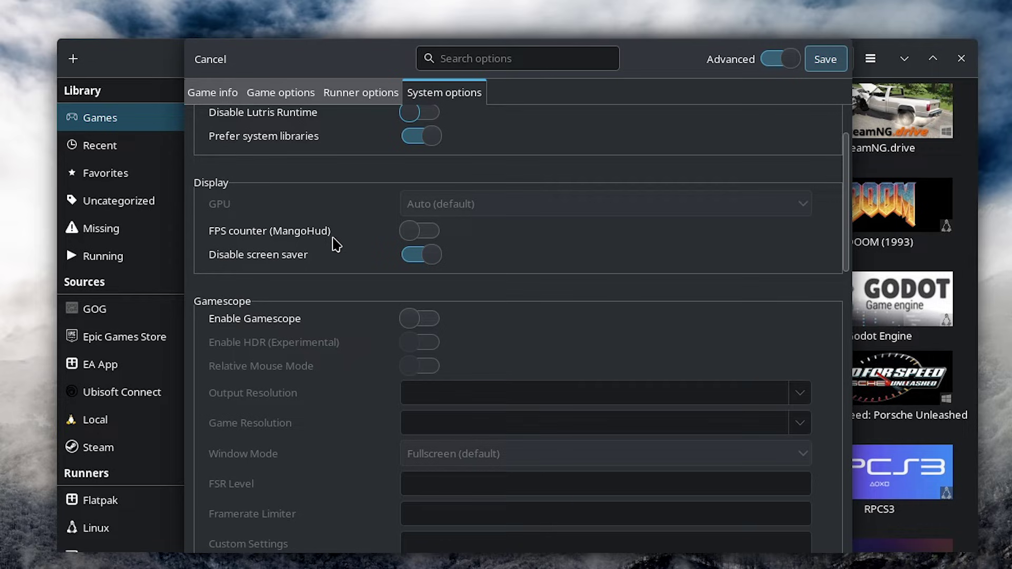
mouse_move(334, 245)
left_click(404, 321)
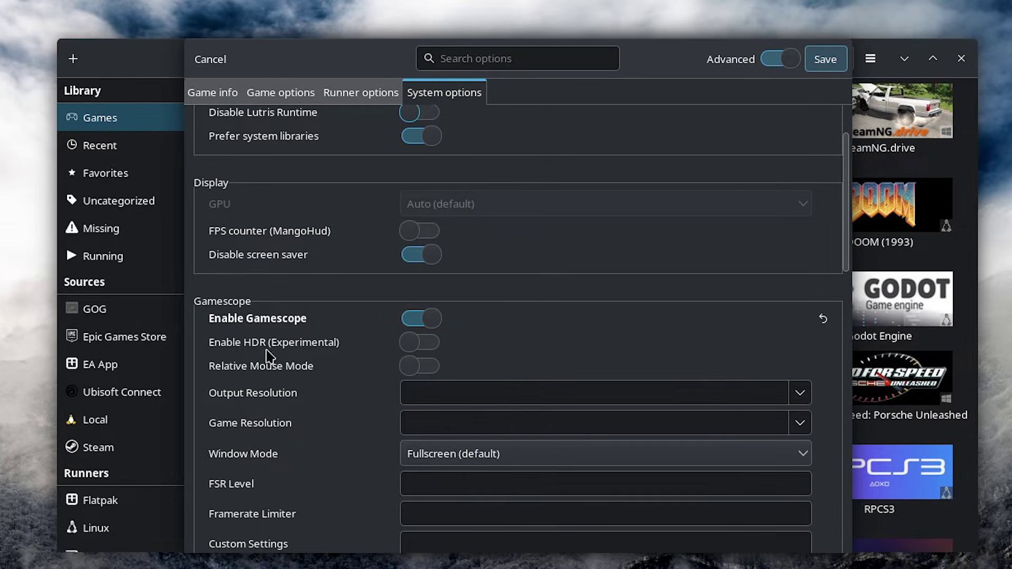
scroll(278, 350, "down", 3)
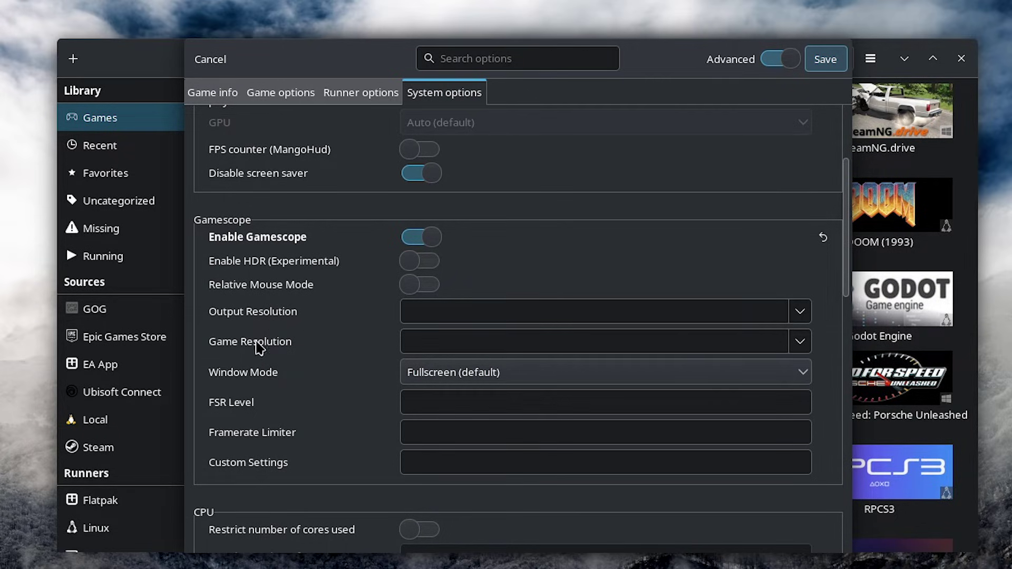
left_click(426, 248)
- Examine the CPU, audio, input and text-based games groups in the new game's system options
scroll(369, 401, "down", 3)
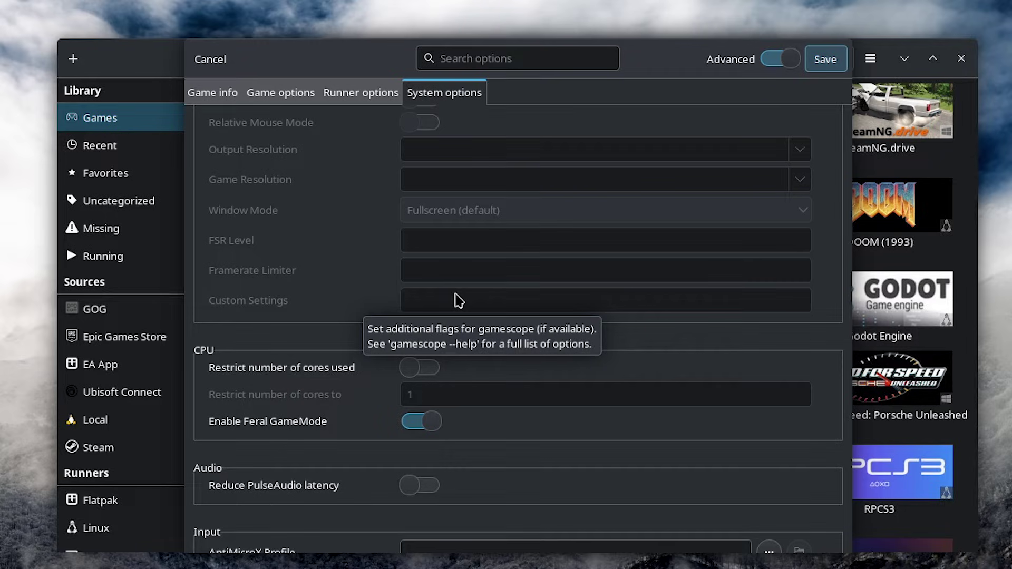
scroll(442, 301, "down", 2)
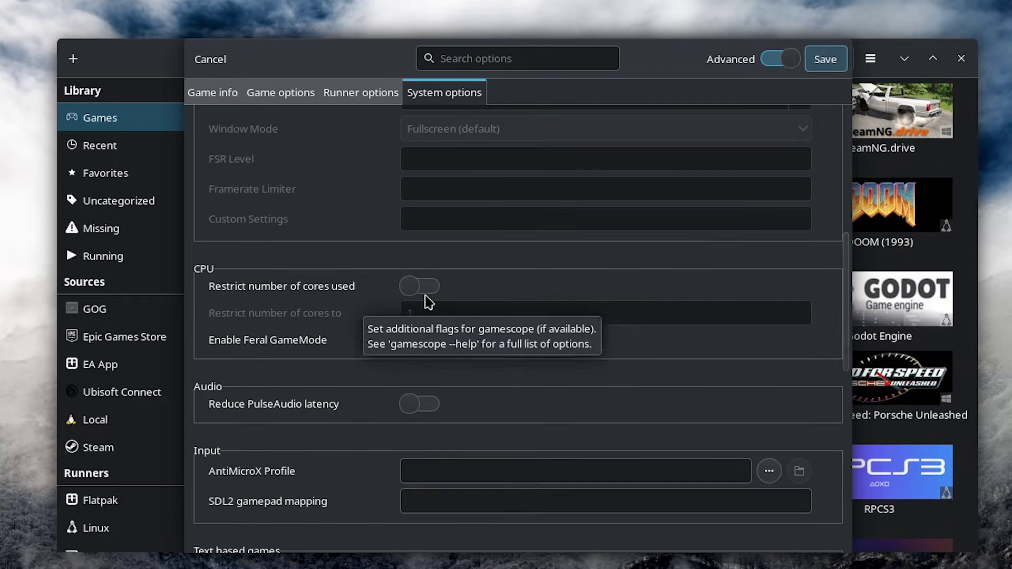
scroll(274, 417, "down", 3)
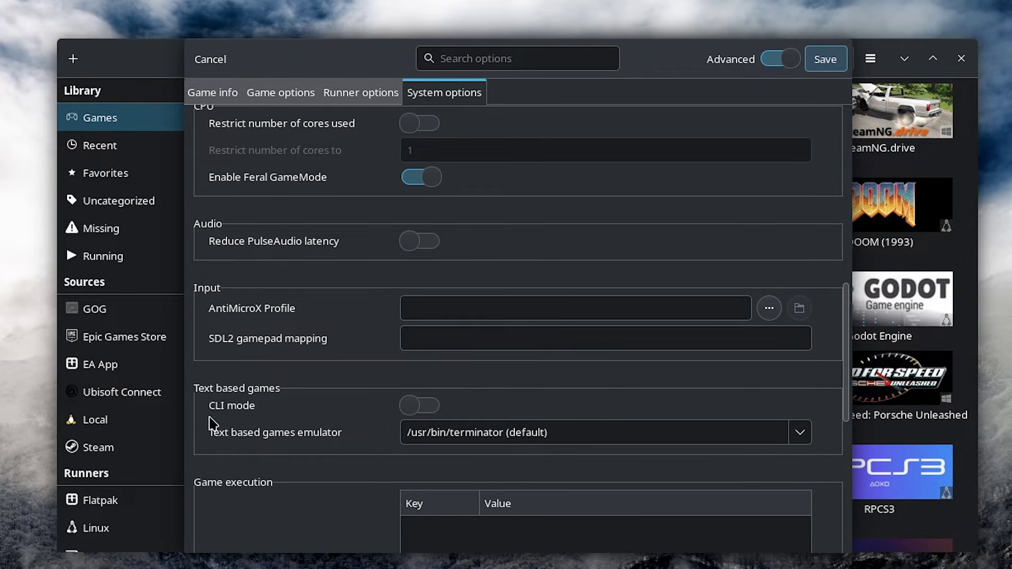
scroll(218, 428, "down", 3)
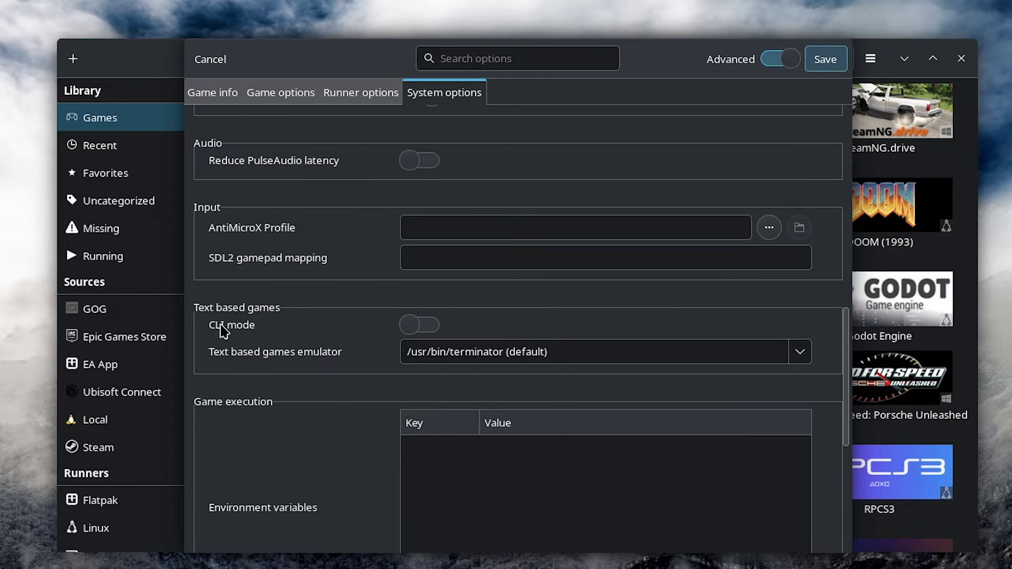
mouse_move(224, 330)
scroll(267, 371, "down", 5)
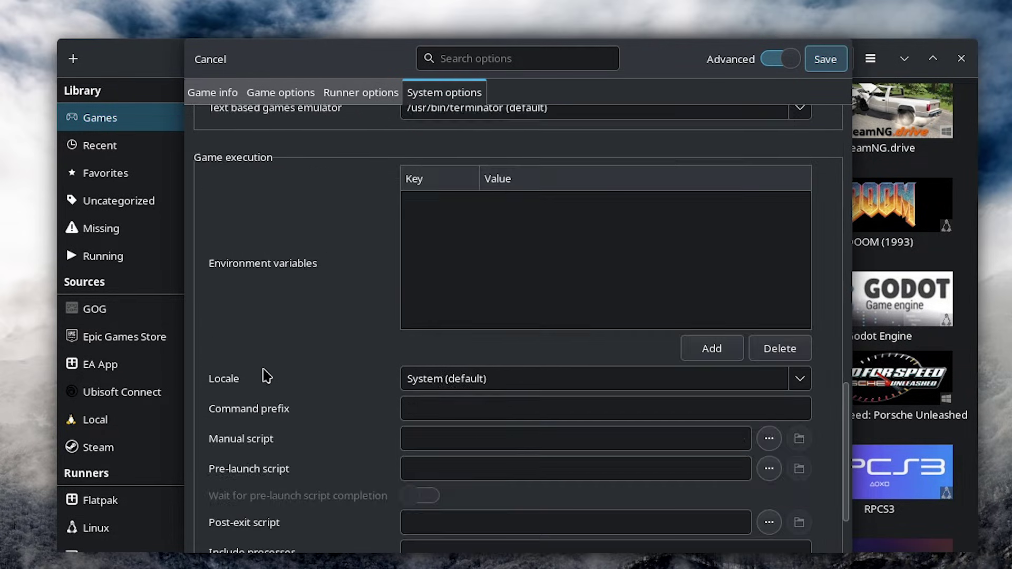
scroll(266, 375, "up", 5)
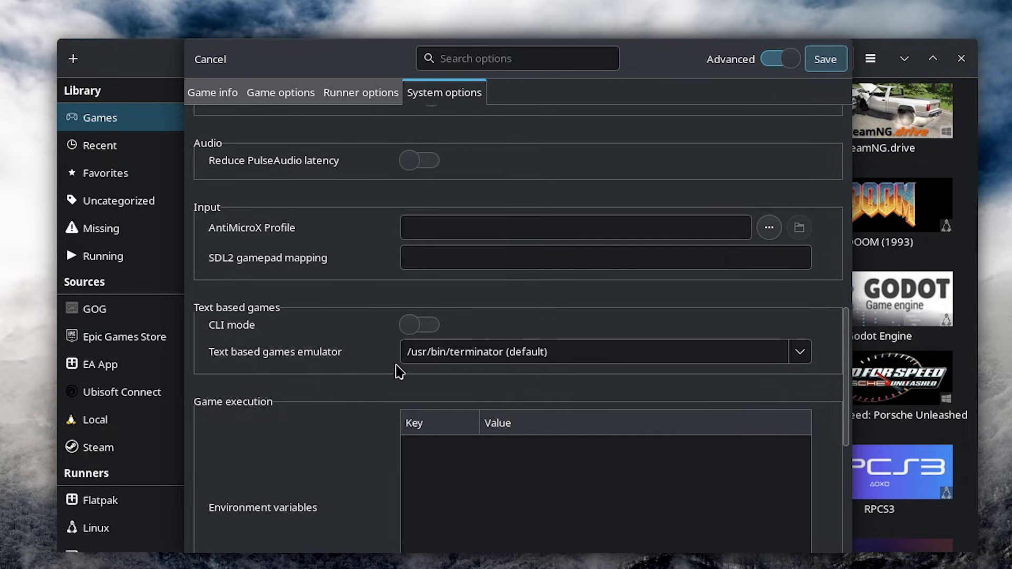
left_click_drag(437, 354, 494, 356)
left_click(464, 353)
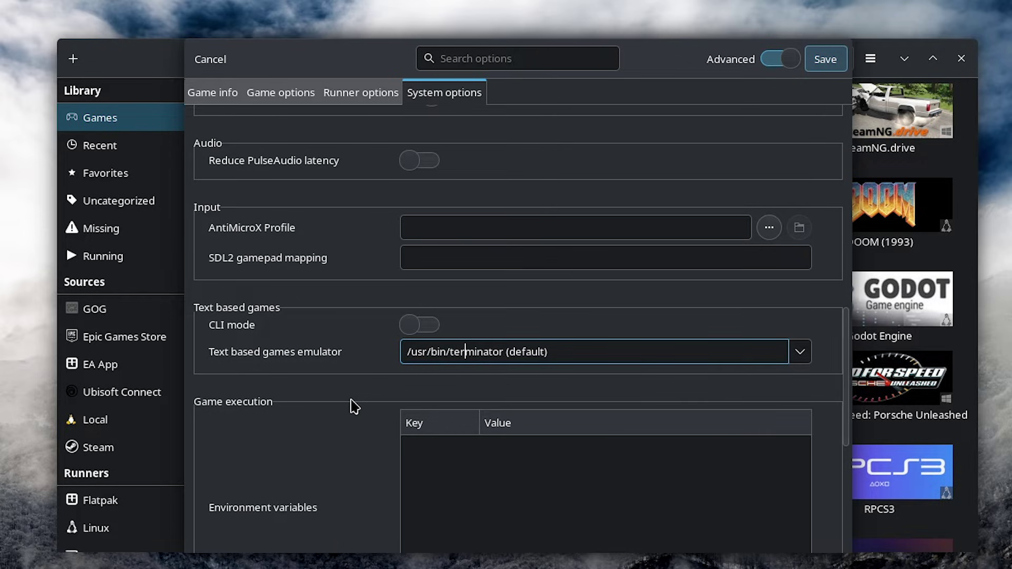
- Examine the game execution options, from environment variables and locale to the launch scripts and killswitch file
scroll(352, 406, "down", 2)
scroll(332, 311, "down", 4)
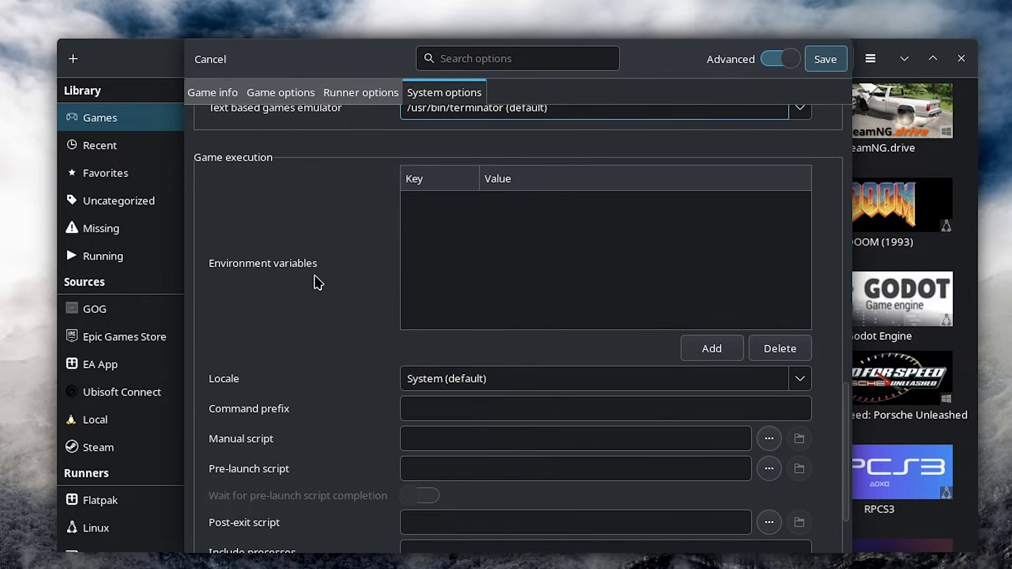
scroll(501, 203, "down", 2)
scroll(426, 304, "up", 4)
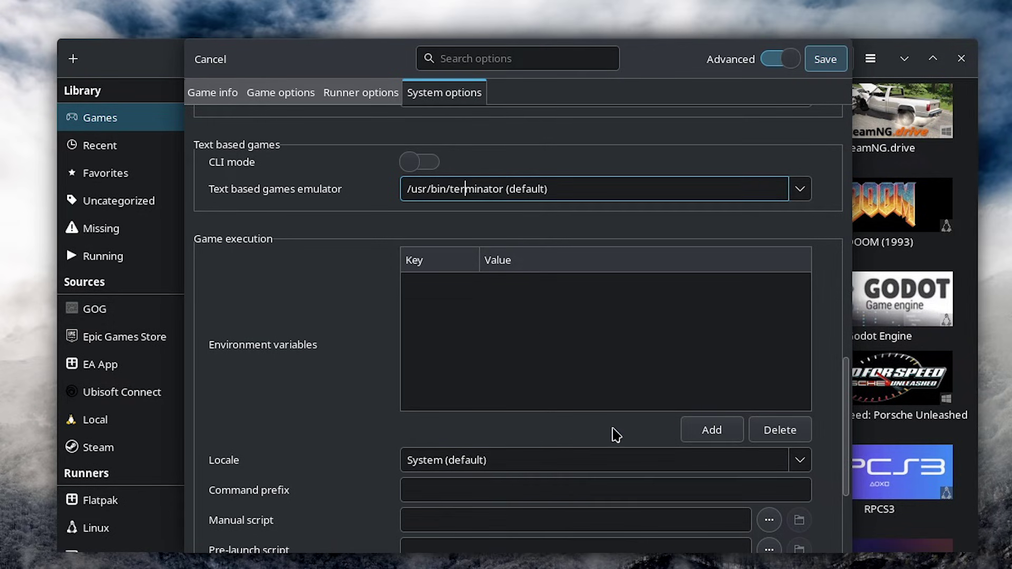
scroll(537, 425, "down", 4)
scroll(210, 292, "down", 1)
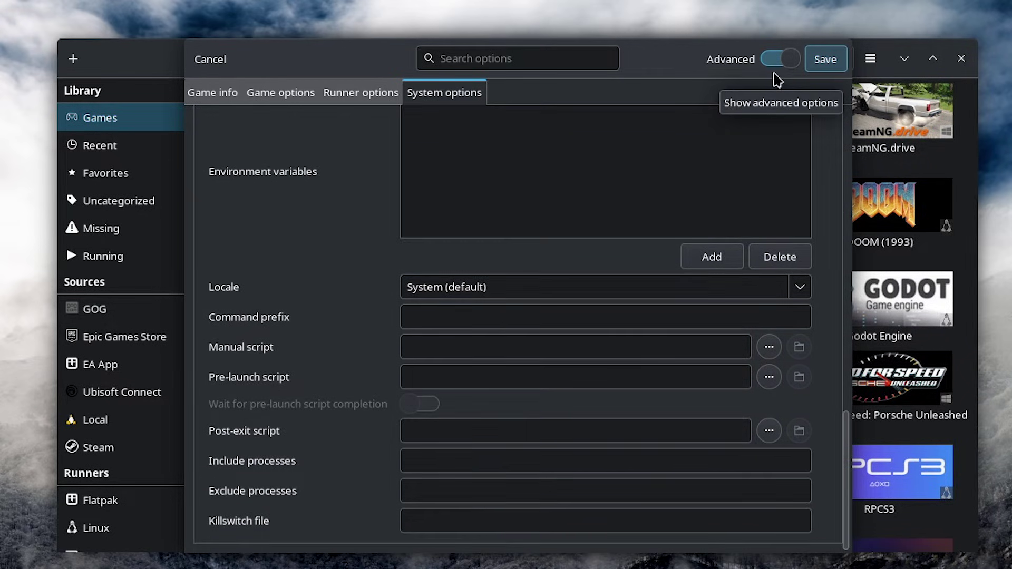
- Recheck the Porsche.exe path in the game options and save the new game to the library
left_click(312, 87)
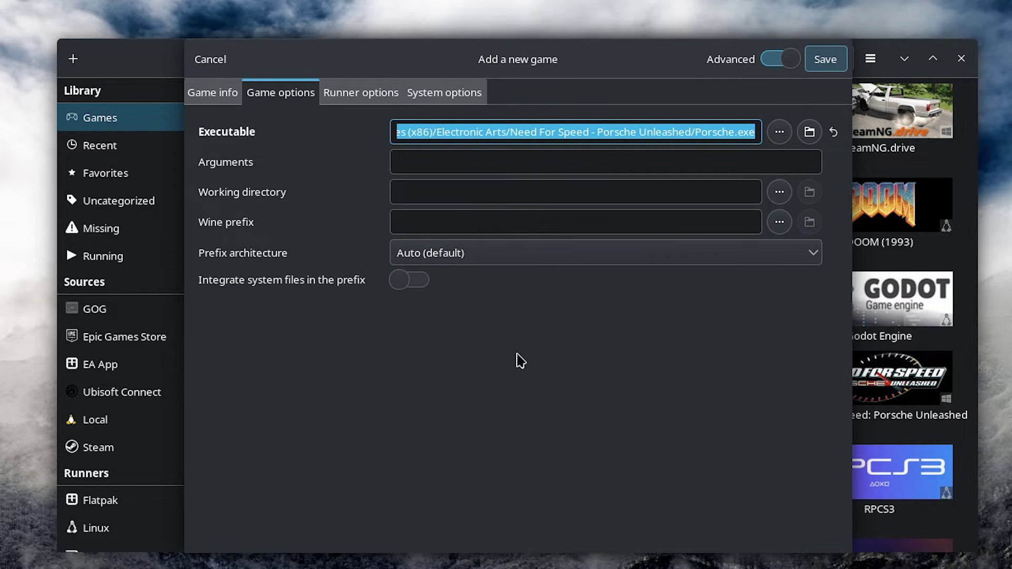
left_click(726, 132)
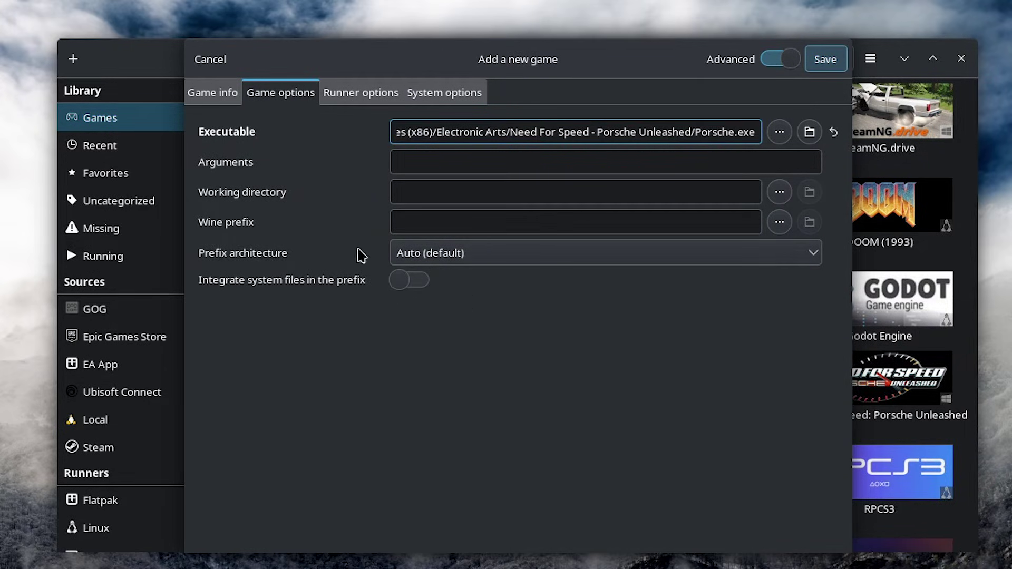
left_click(826, 59)
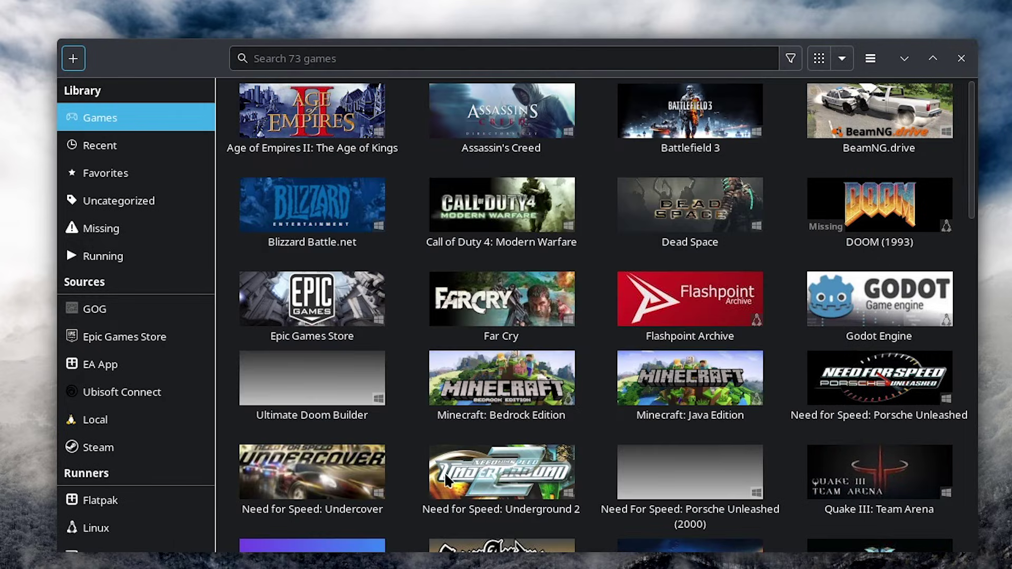
- Browse the games library for the newly added Need For Speed: Porsche Unleashed (2000) and the other titles
scroll(406, 442, "down", 3)
scroll(406, 441, "up", 3)
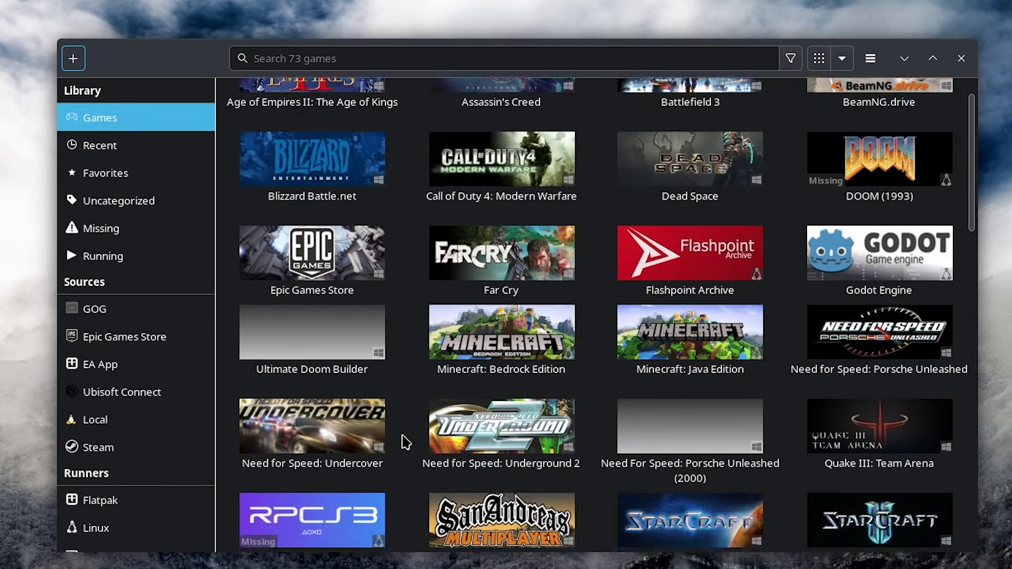
scroll(406, 442, "down", 10)
scroll(406, 441, "up", 5)
scroll(406, 442, "up", 3)
scroll(406, 441, "down", 12)
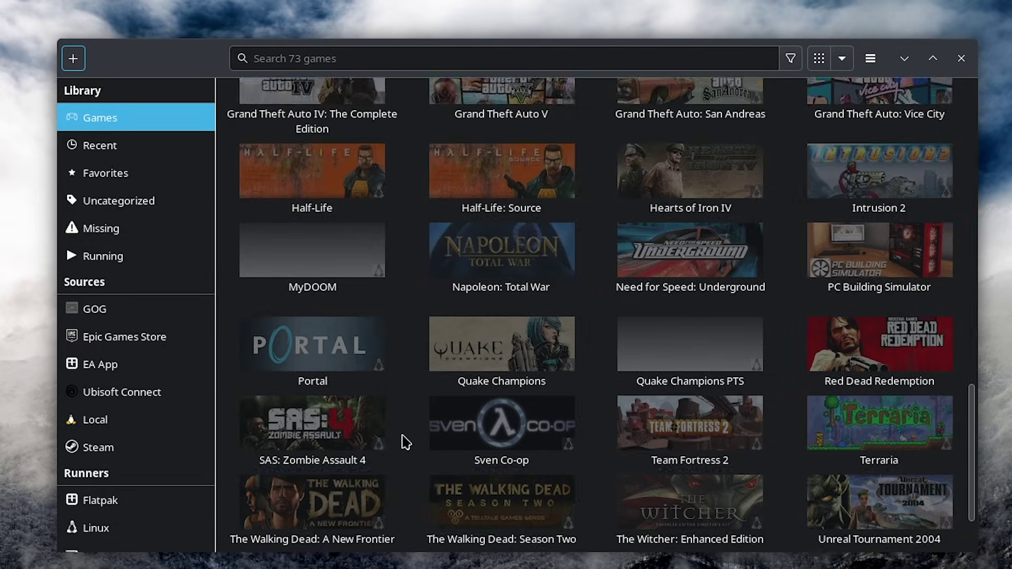
- Find the newly added Need For Speed: Porsche Unleashed (2000) in the games library and select it
scroll(406, 442, "up", 10)
scroll(516, 463, "up", 4)
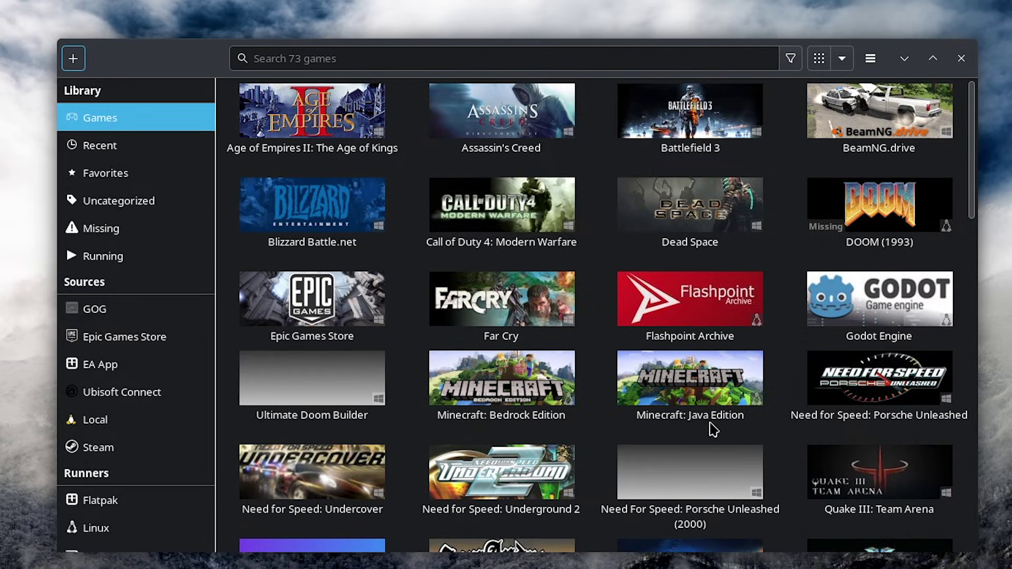
left_click(618, 480)
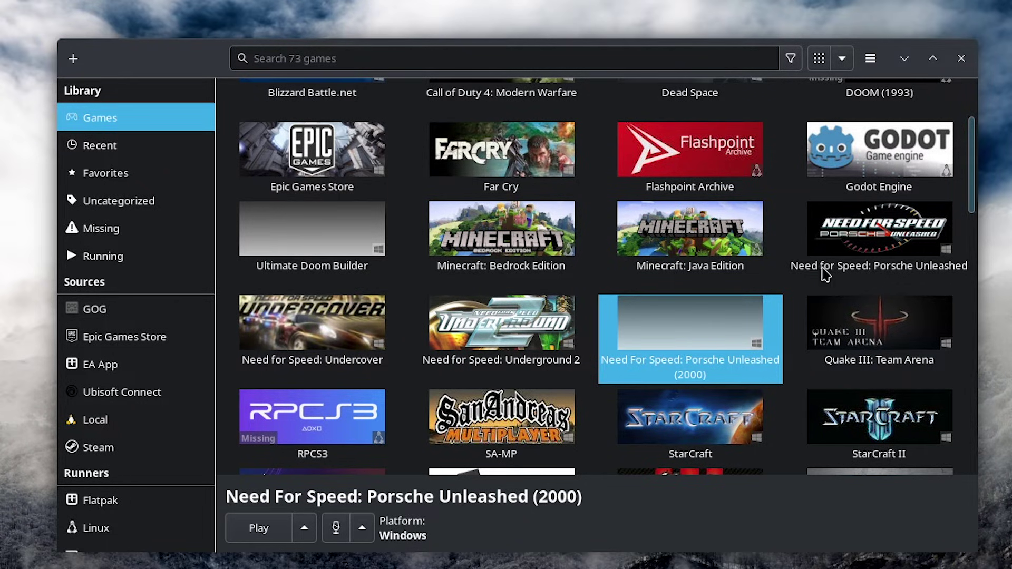
double_click(695, 345)
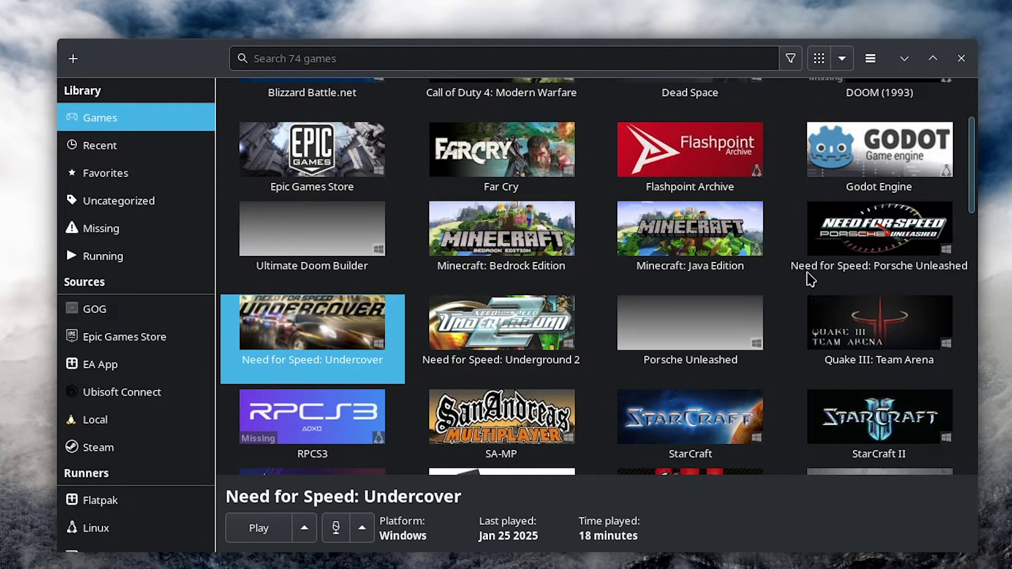
- Open the configuration of Porsche Unleashed and replace its identifier with need-for-speed-porsche-unleashed
right_click(751, 313)
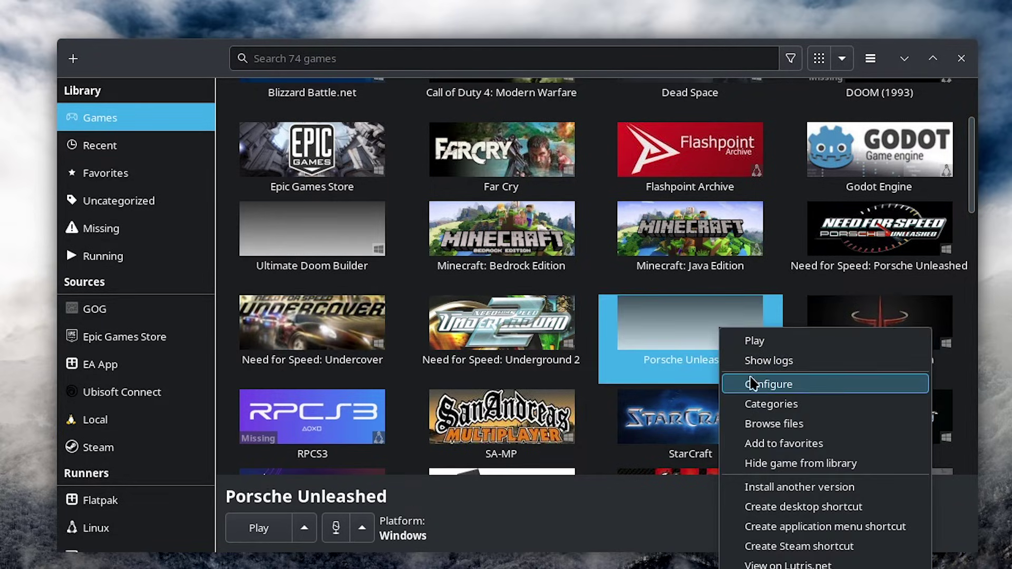
left_click(759, 385)
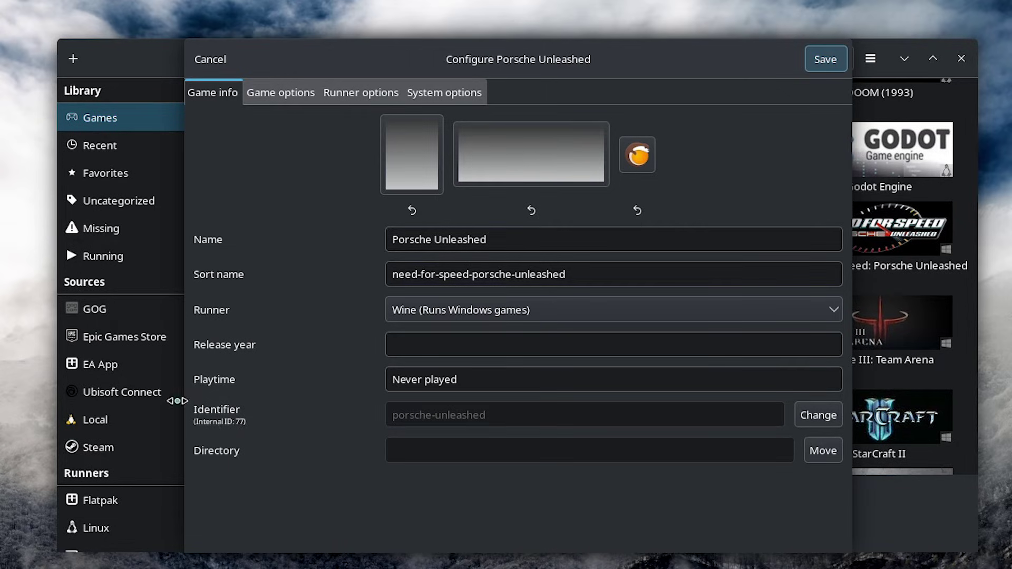
left_click(819, 415)
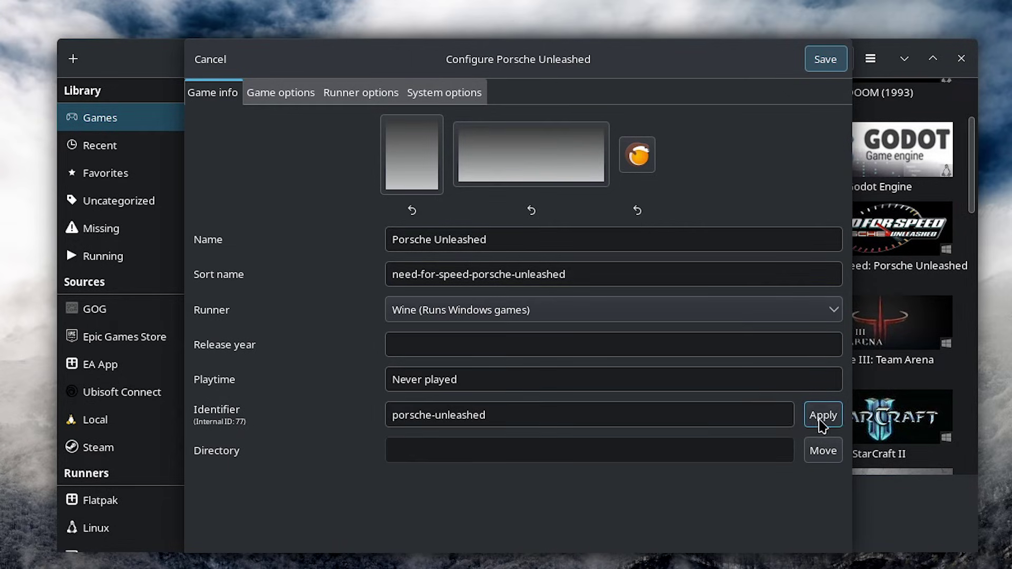
left_click(546, 415)
key("ctrl+a")
key("ctrl+v")
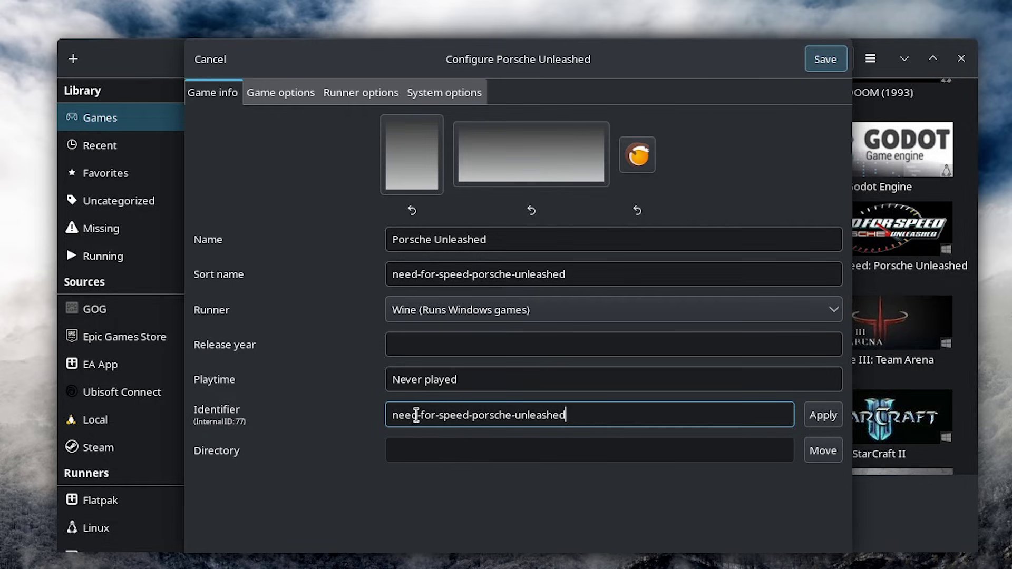
- Compare the name and sort name with the new identifier and apply the identifier change
left_click_drag(393, 415, 576, 418)
left_click(576, 418)
left_click_drag(521, 239, 368, 232)
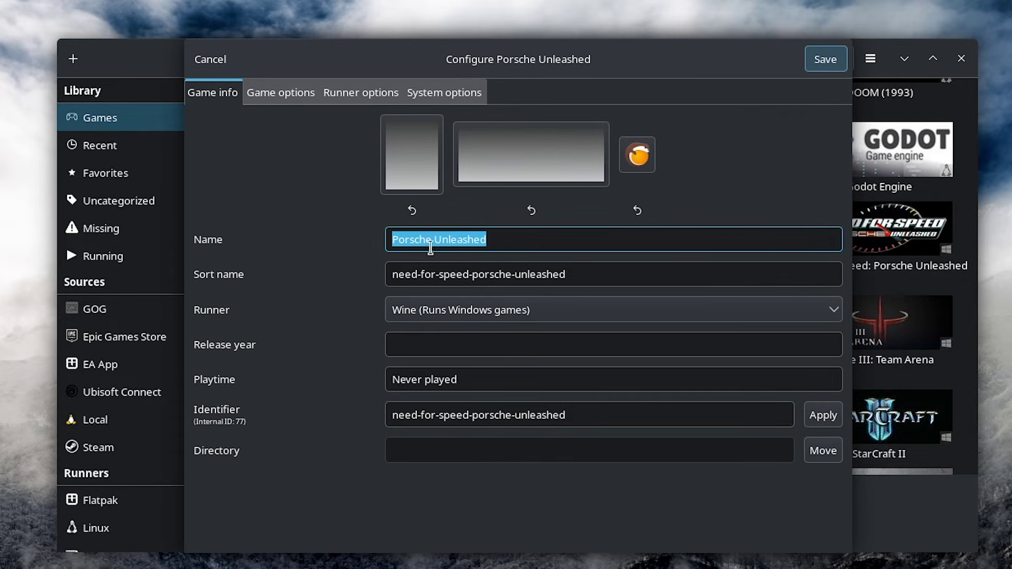
left_click_drag(669, 271, 317, 287)
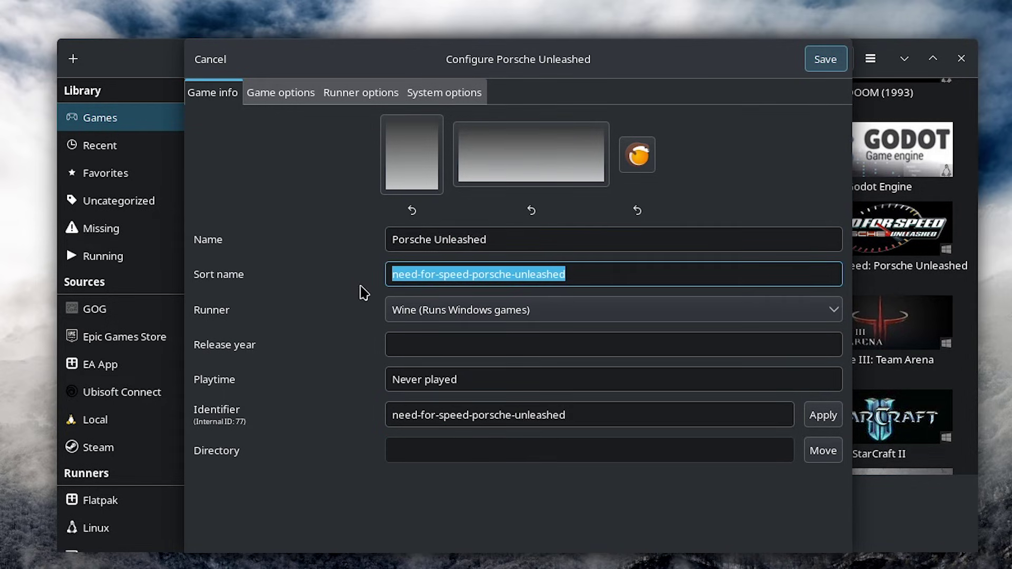
left_click_drag(580, 415, 359, 405)
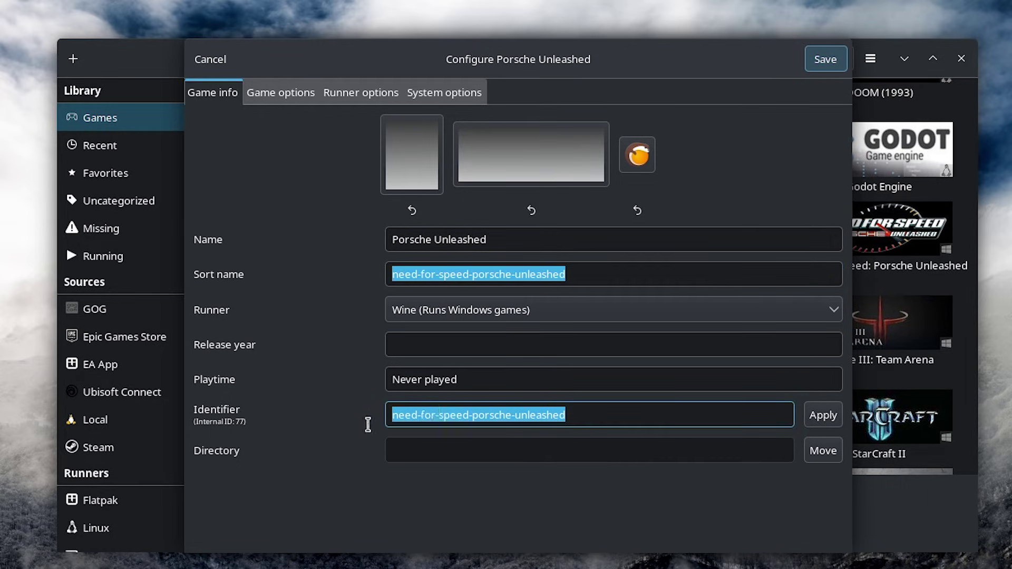
left_click_drag(513, 238, 371, 267)
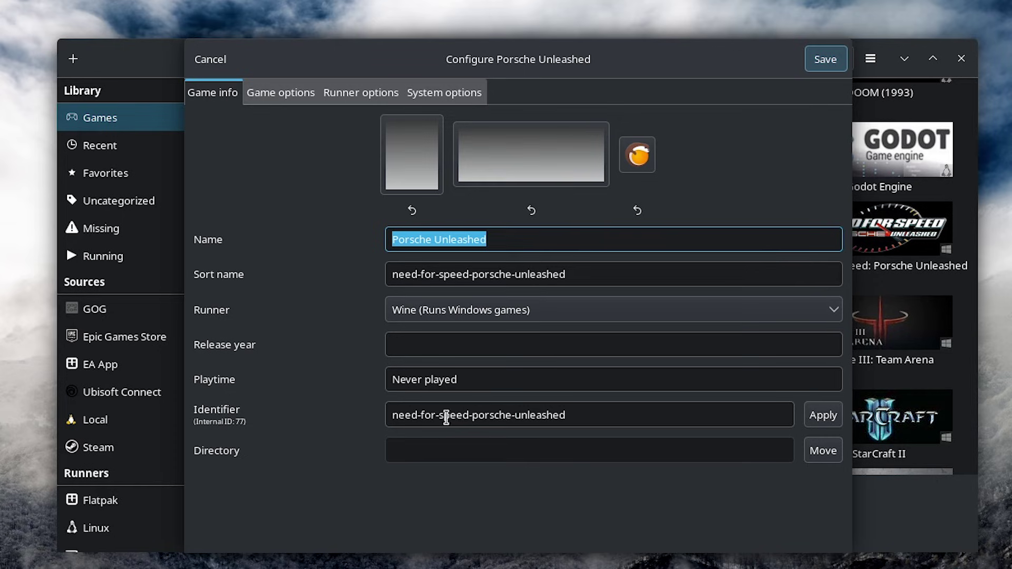
left_click(641, 421)
left_click_drag(641, 421, 528, 401)
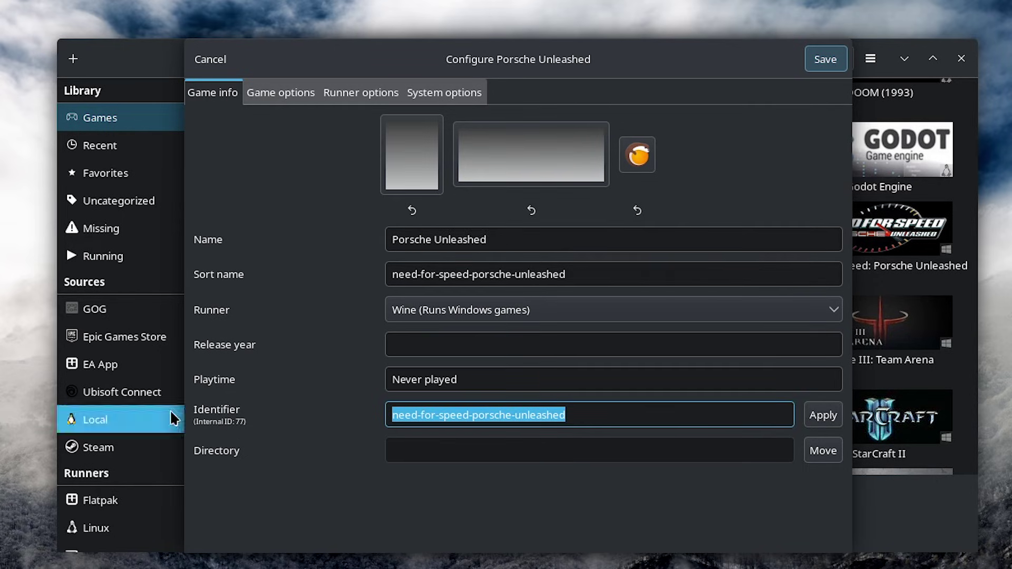
left_click(819, 416)
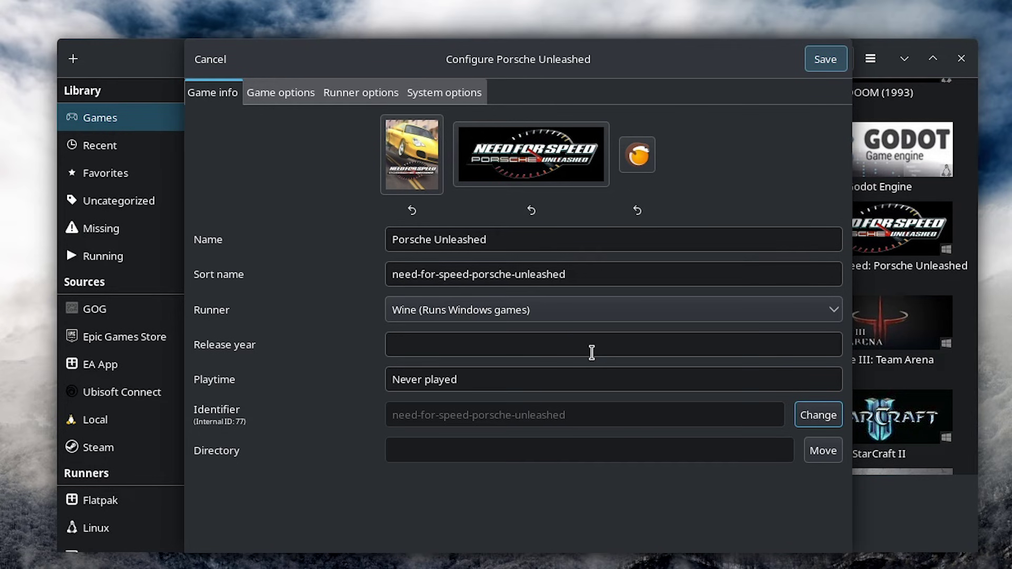
- Switch to the Need for Speed: Porsche Unleashed page on the Lutris website and look over its header and CDROM with setup.exe installer entry
key("Return")
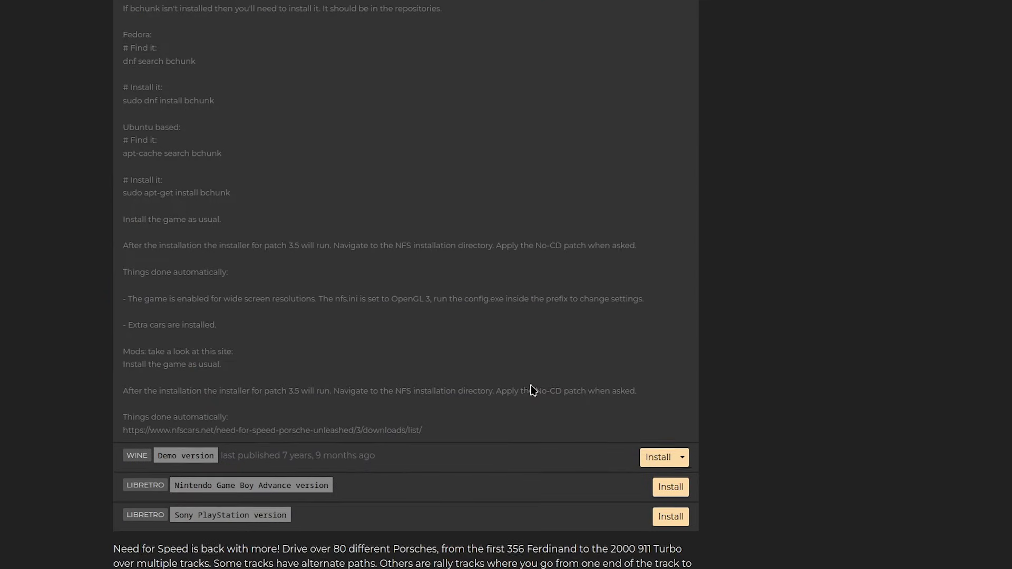
scroll(532, 391, "up", 7)
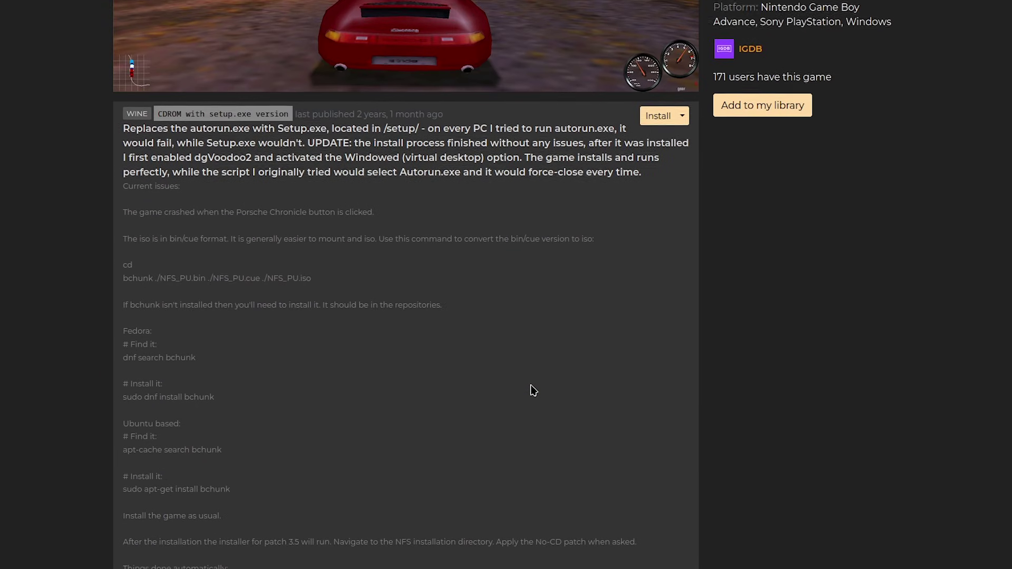
scroll(569, 386, "up", 1)
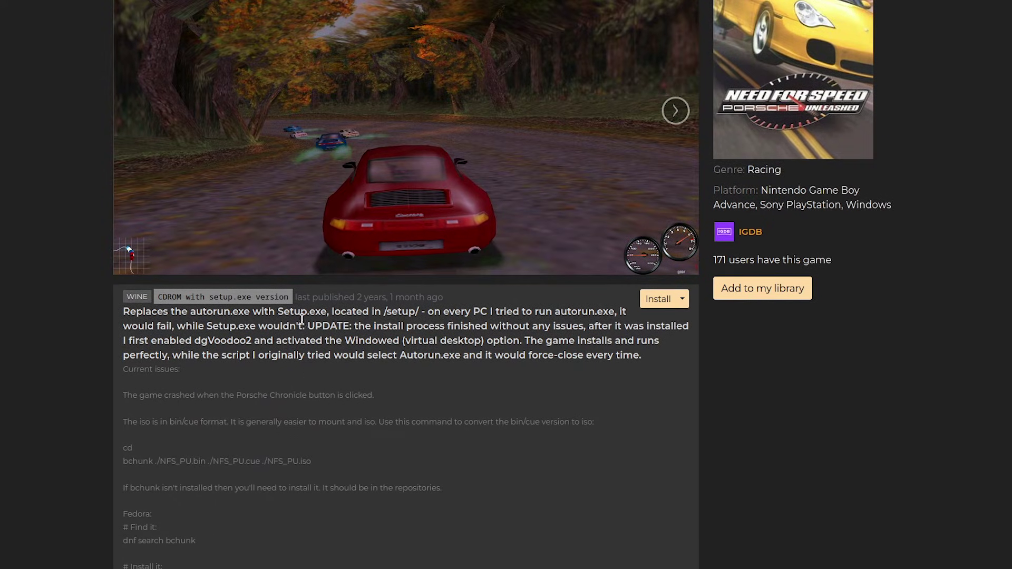
left_click_drag(204, 318, 340, 355)
left_click(362, 351)
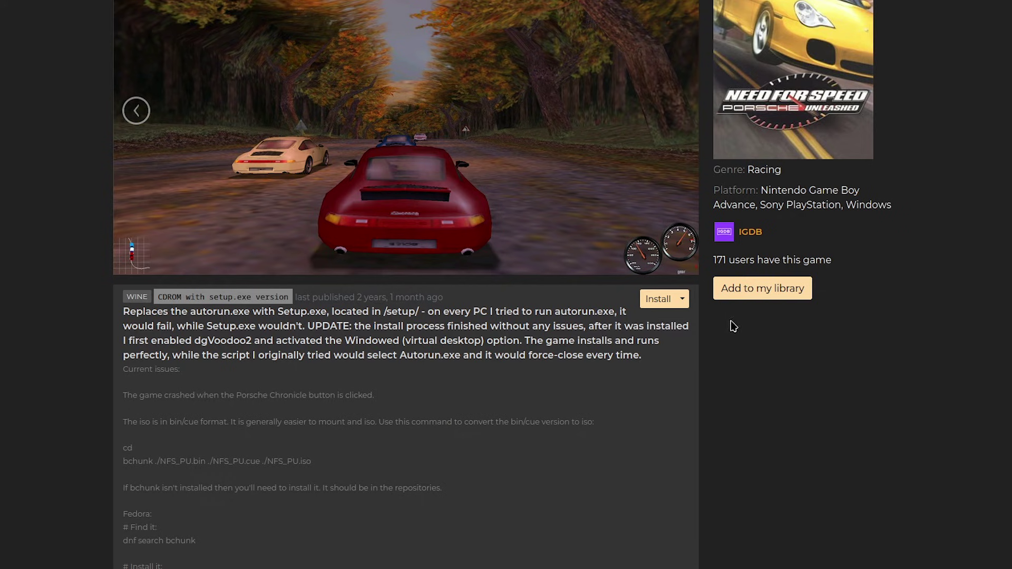
scroll(537, 356, "up", 1)
scroll(180, 94, "up", 1)
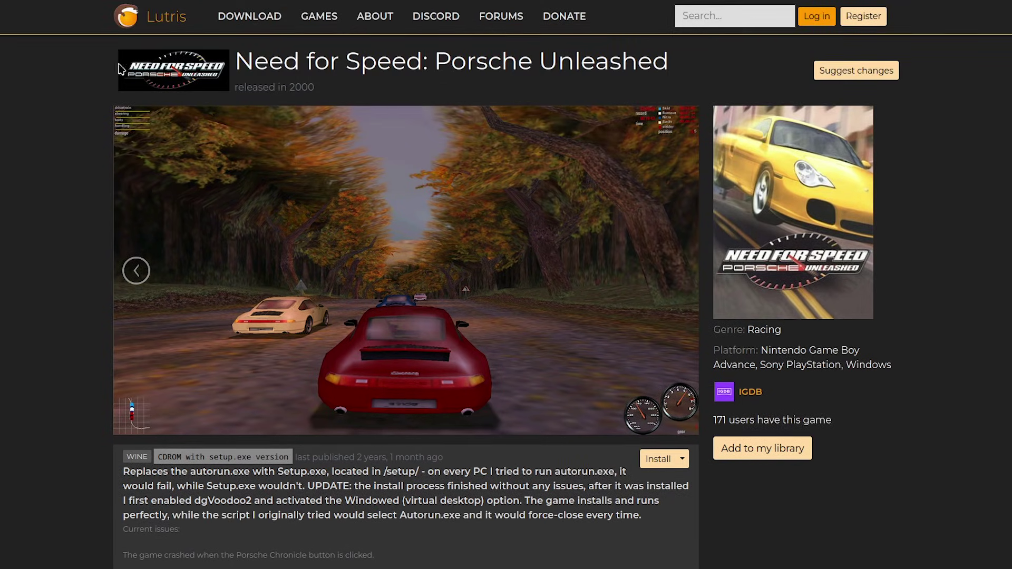
scroll(208, 323, "down", 2)
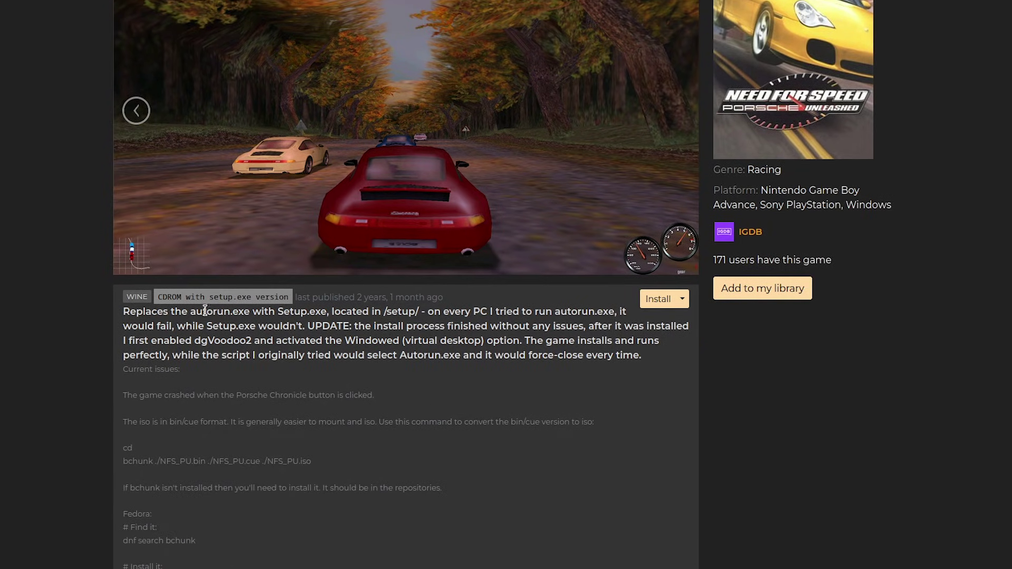
scroll(205, 310, "up", 2)
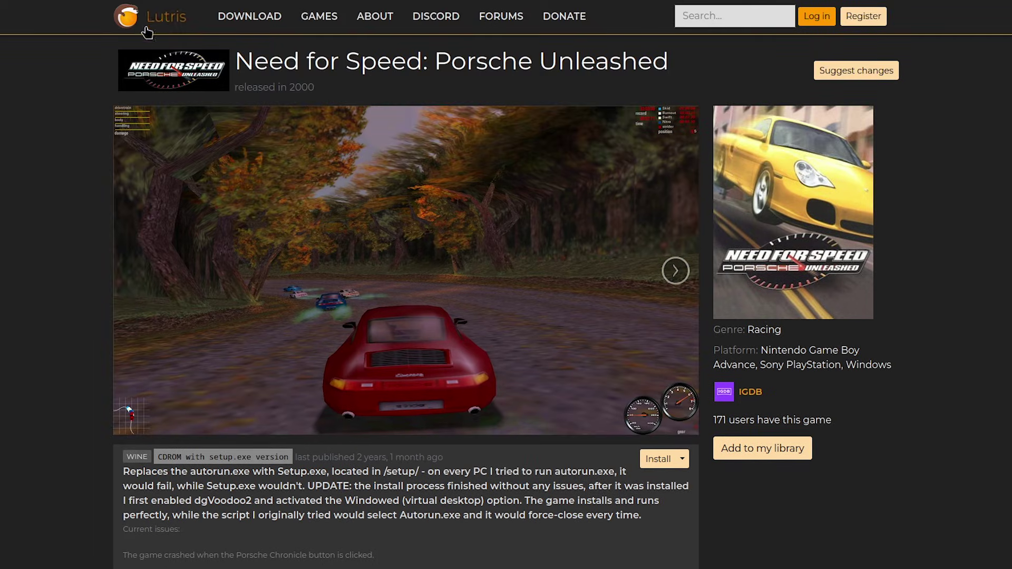
scroll(293, 310, "down", 1)
scroll(527, 369, "down", 2)
scroll(675, 399, "up", 2)
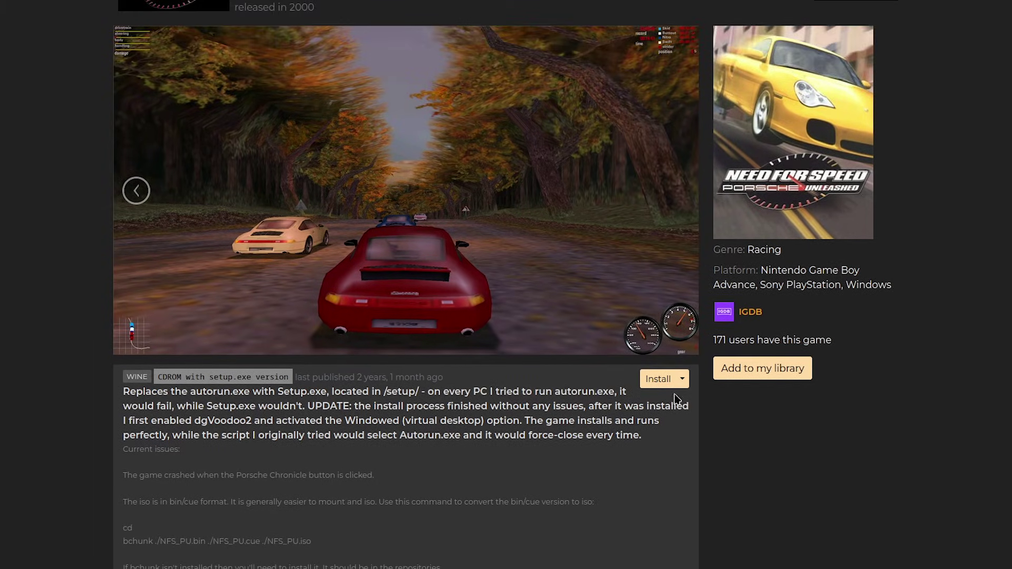
- Open the script of the CDROM with setup.exe installer and look through its YAML from the files section to the end
left_click(682, 379)
left_click(685, 423)
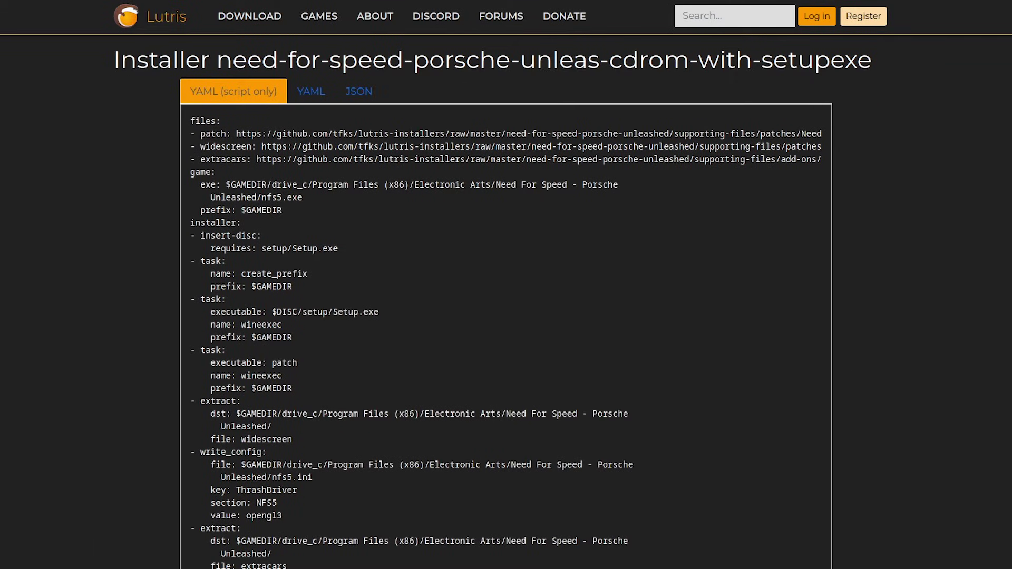
scroll(211, 211, "down", 10)
scroll(211, 211, "up", 10)
scroll(205, 211, "down", 1)
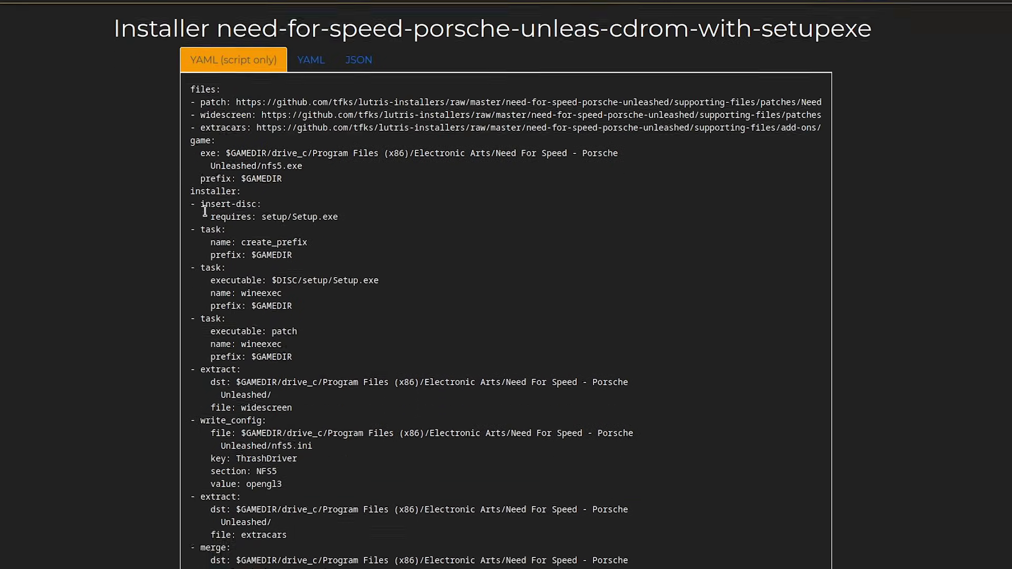
scroll(204, 211, "down", 10)
scroll(211, 147, "up", 10)
left_click_drag(216, 122, 356, 417)
left_click(252, 158)
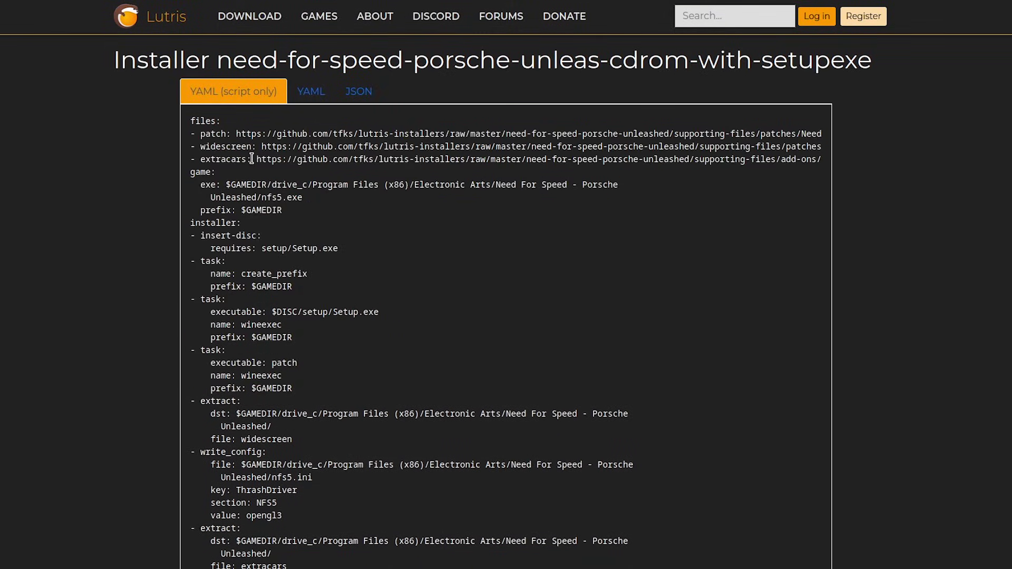
- Examine the script's installer tasks, from insert-disc to merge, and clear the OLauncher window from the page
scroll(379, 157, "down", 5)
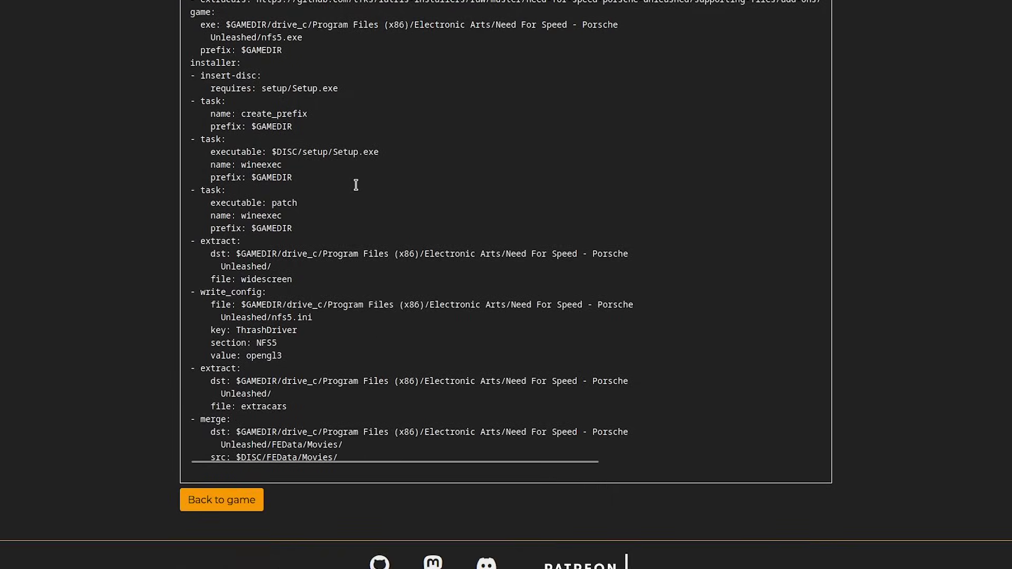
scroll(355, 185, "up", 2)
left_click_drag(257, 104, 521, 501)
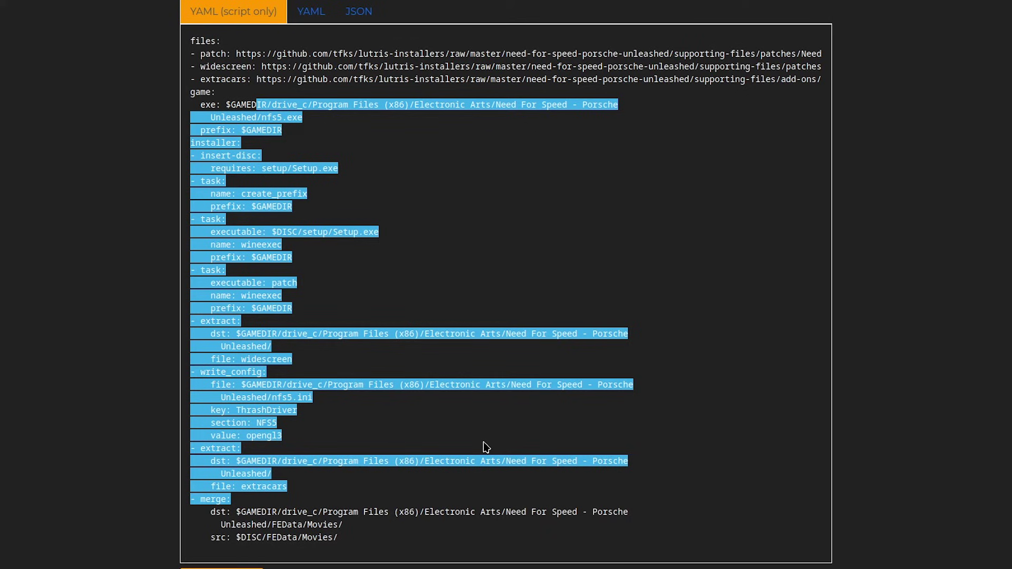
left_click(448, 396)
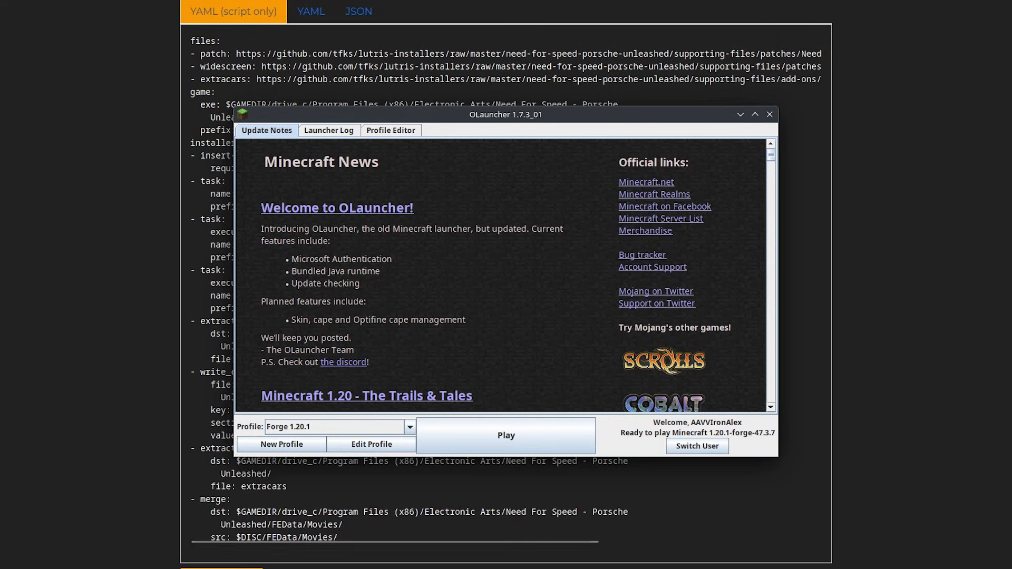
key("alt+Tab")
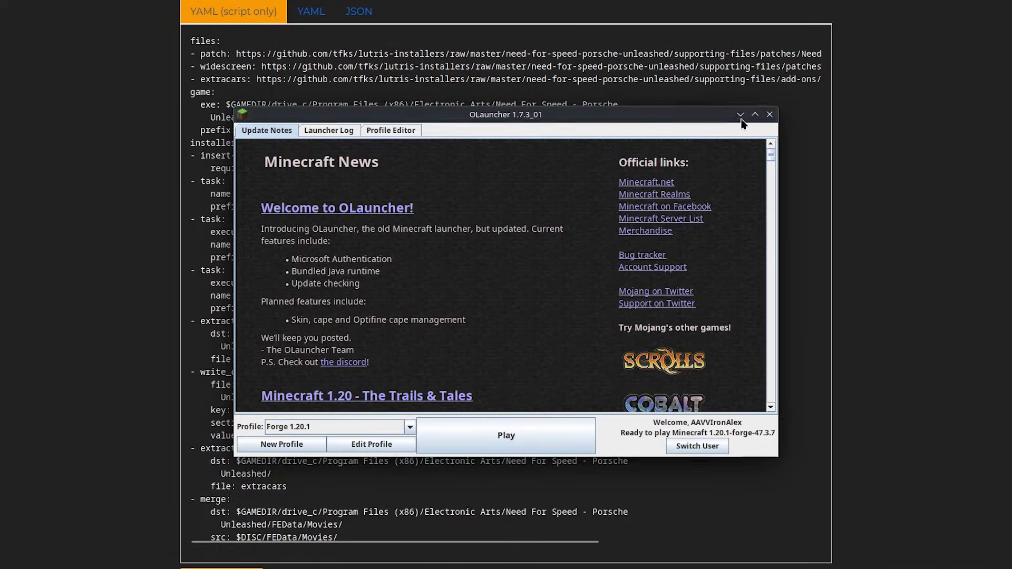
left_click_drag(287, 145, 369, 410)
scroll(517, 269, "up", 2)
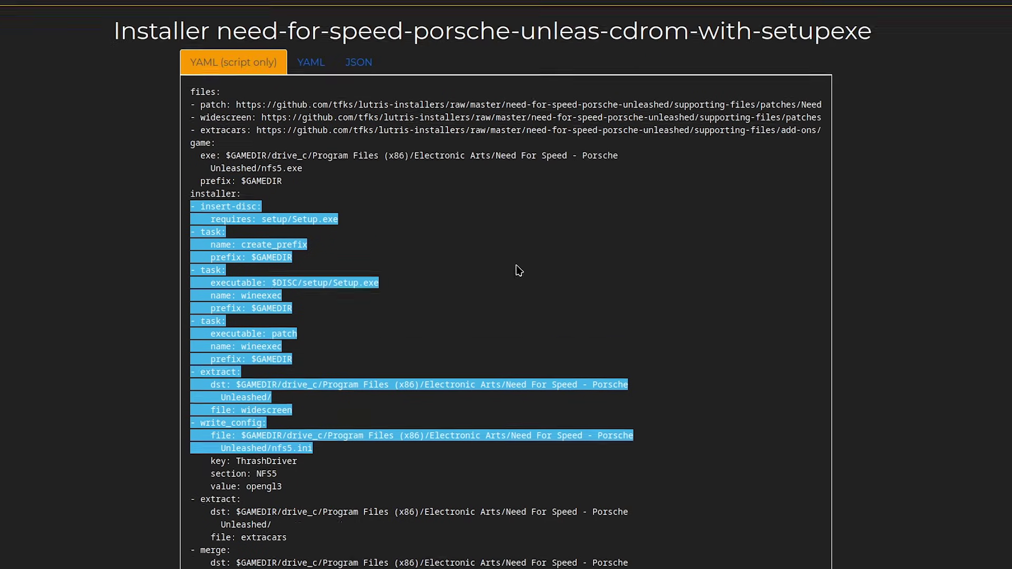
- Return to the game's page and highlight the bchunk command that converts the NFS_PU bin/cue image to iso
key("alt+Left")
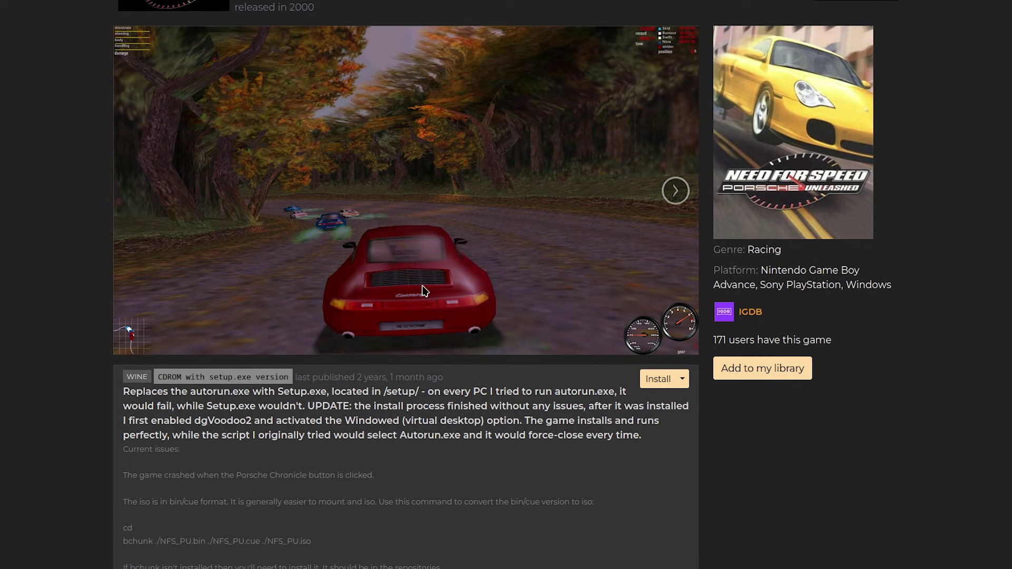
scroll(530, 331, "up", 2)
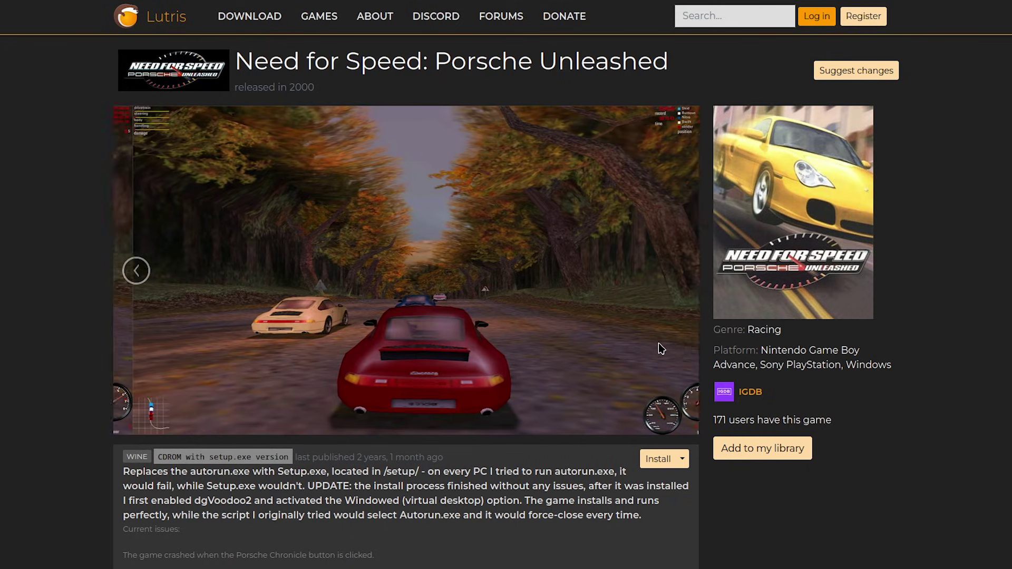
scroll(532, 375, "down", 4)
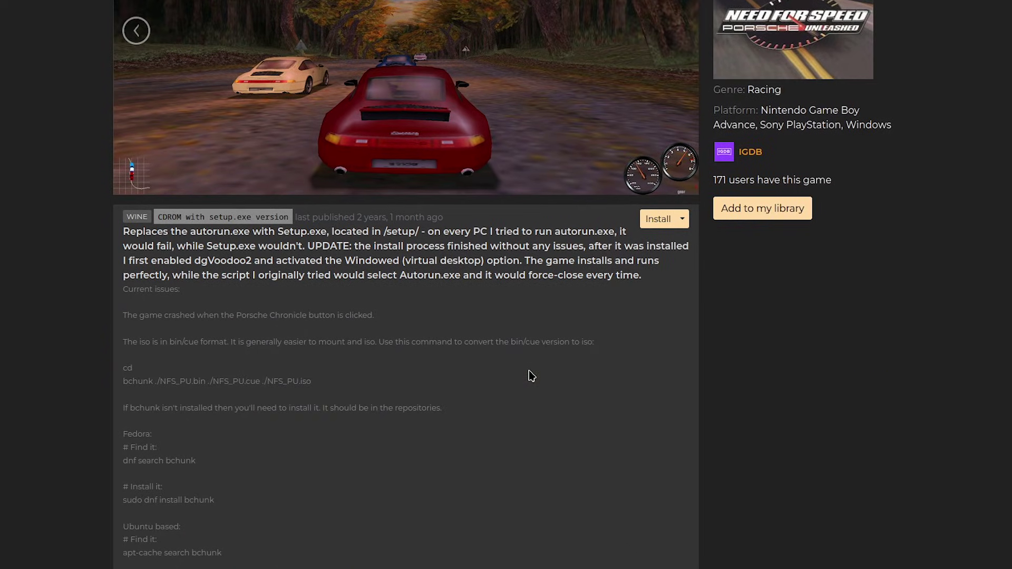
triple_click(120, 385)
left_click_drag(124, 384, 315, 390)
scroll(165, 429, "down", 1)
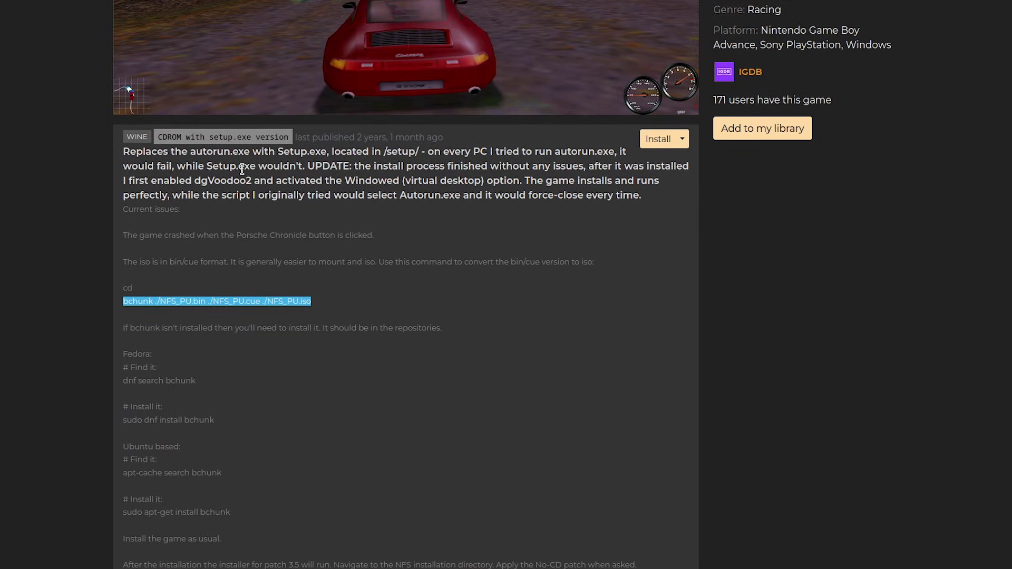
- Read the CDROM with setup.exe installer's notes, highlighting the version name, the Setup.exe remarks and the bin/cue conversion instructions
left_click_drag(156, 137, 263, 140)
left_click_drag(189, 152, 522, 182)
left_click(471, 182)
scroll(377, 248, "down", 6)
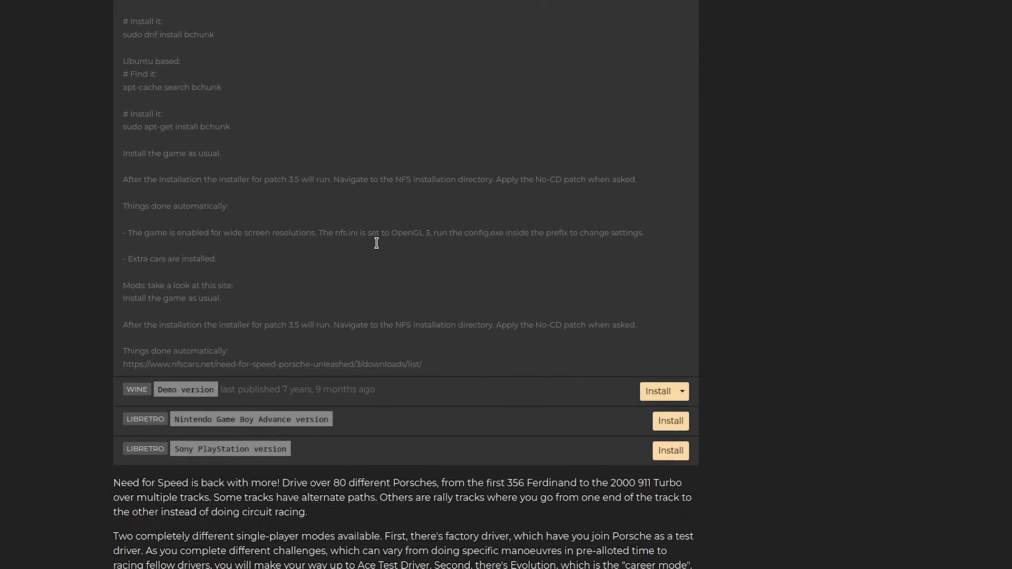
scroll(377, 248, "up", 8)
scroll(158, 352, "down", 2)
left_click_drag(123, 262, 225, 339)
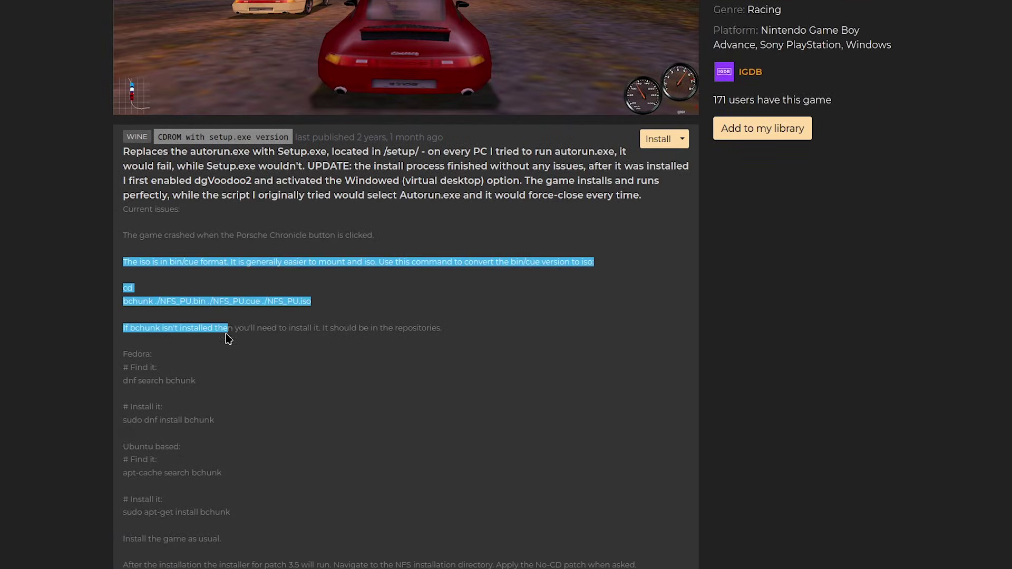
- Read the rest of the CDROM with setup.exe notes, highlighting the Ubuntu bchunk installation through the wide screen remark and the mods download link
left_click(251, 351)
scroll(199, 362, "down", 5)
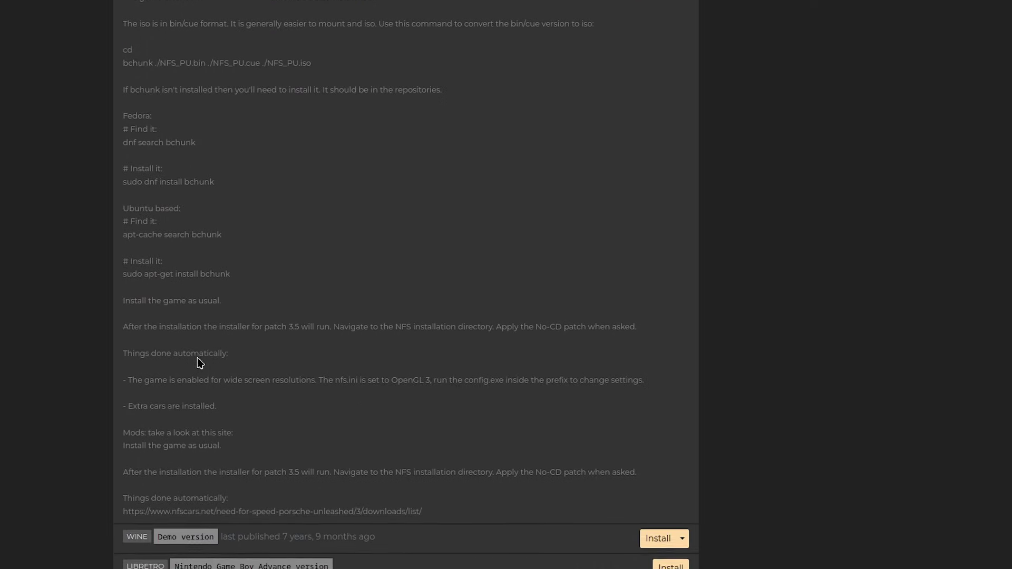
left_click_drag(132, 275, 279, 393)
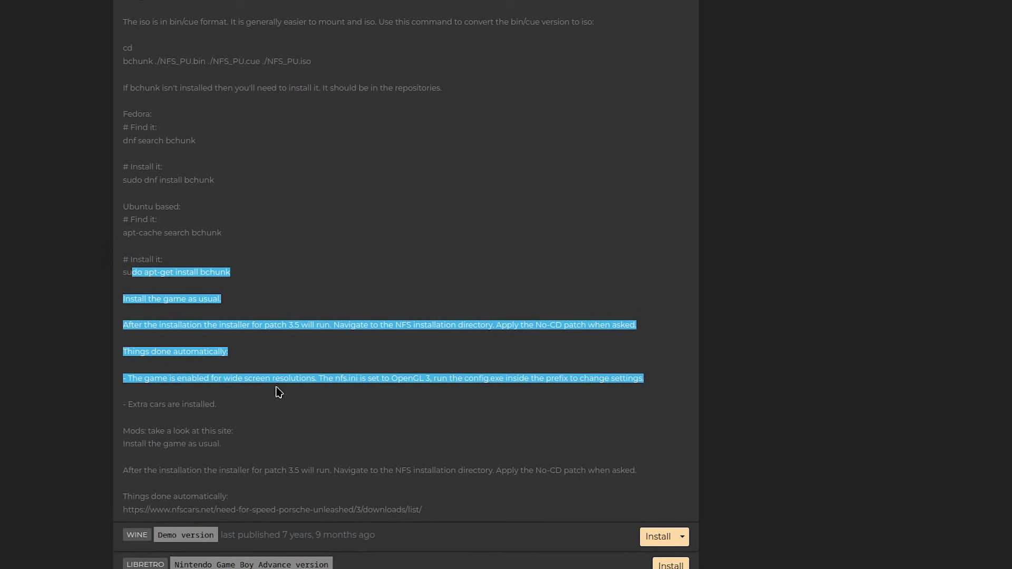
left_click_drag(137, 511, 475, 518)
scroll(475, 518, "up", 8)
scroll(132, 338, "down", 1)
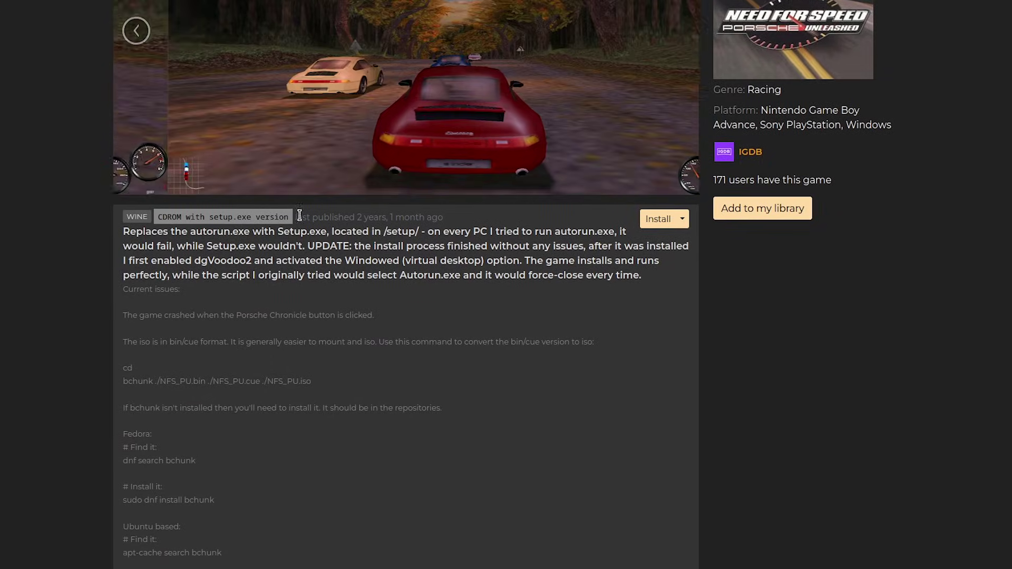
scroll(469, 234, "up", 3)
scroll(524, 411, "down", 3)
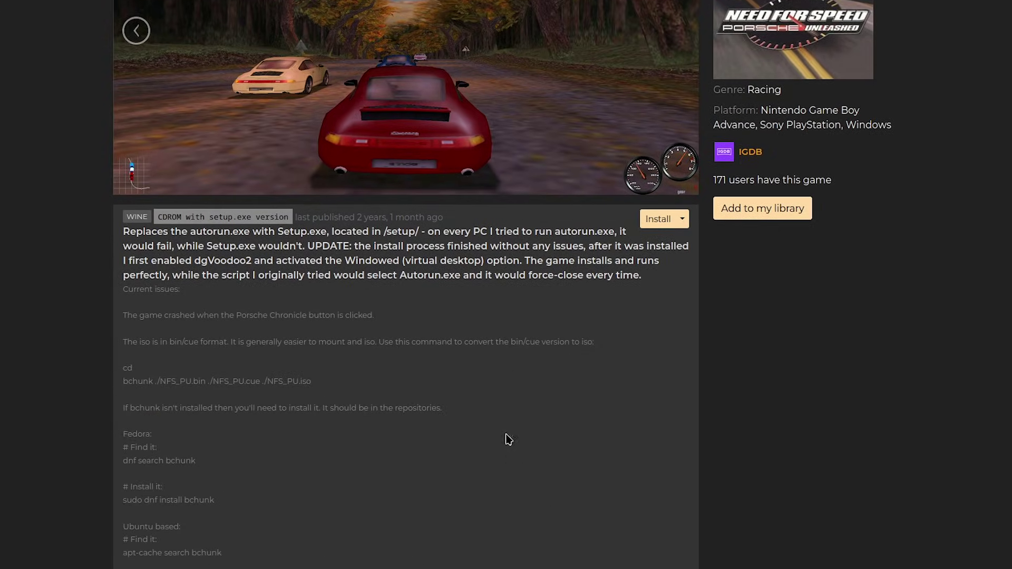
- Review the installer's notes again, highlighting the text from Install the game as usual to the No-CD patch instructions
scroll(316, 361, "down", 6)
left_click_drag(124, 299, 518, 472)
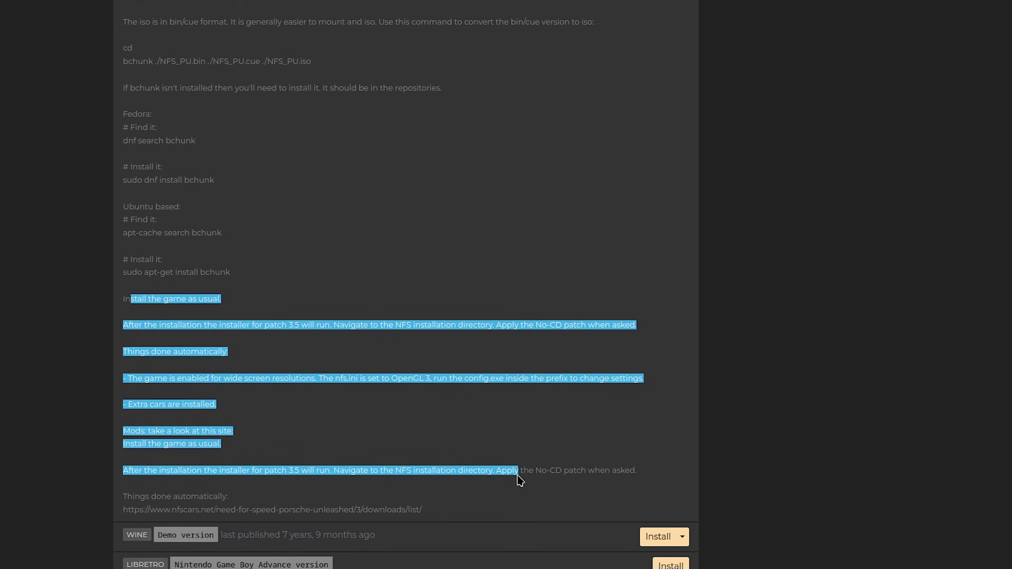
left_click(560, 470)
scroll(560, 470, "up", 7)
scroll(565, 468, "down", 1)
left_click_drag(139, 289, 294, 443)
scroll(410, 524, "down", 3)
left_click(294, 443)
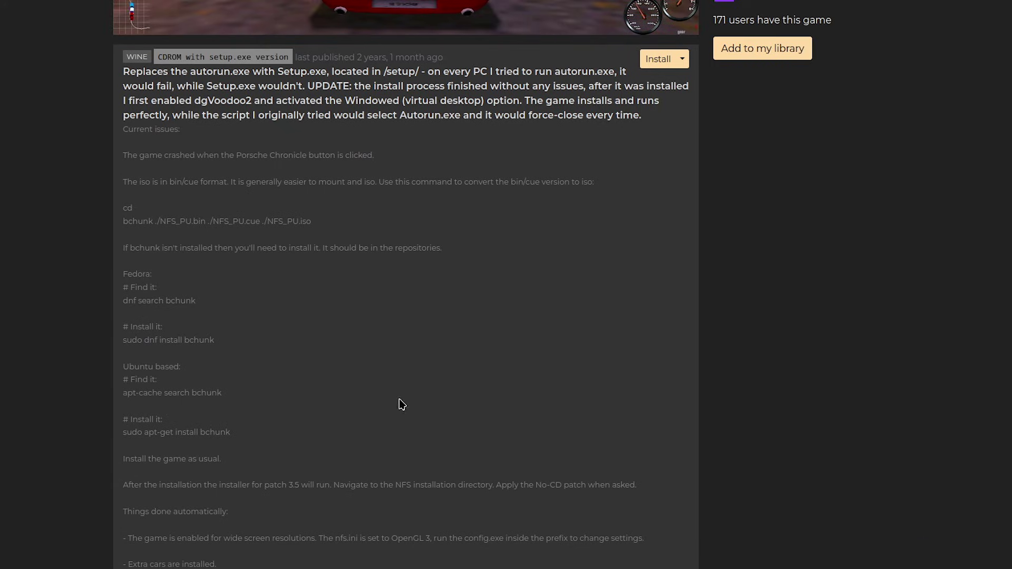
scroll(248, 392, "down", 1)
scroll(425, 459, "up", 8)
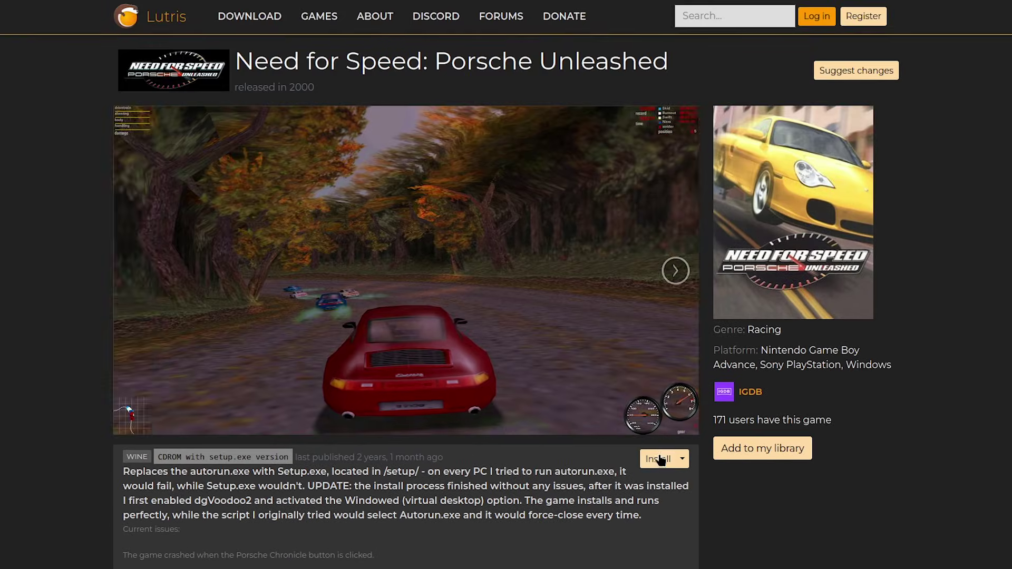
- Launch the CDROM with setup.exe installer from the website in Lutris and look through its description there
left_click(660, 460)
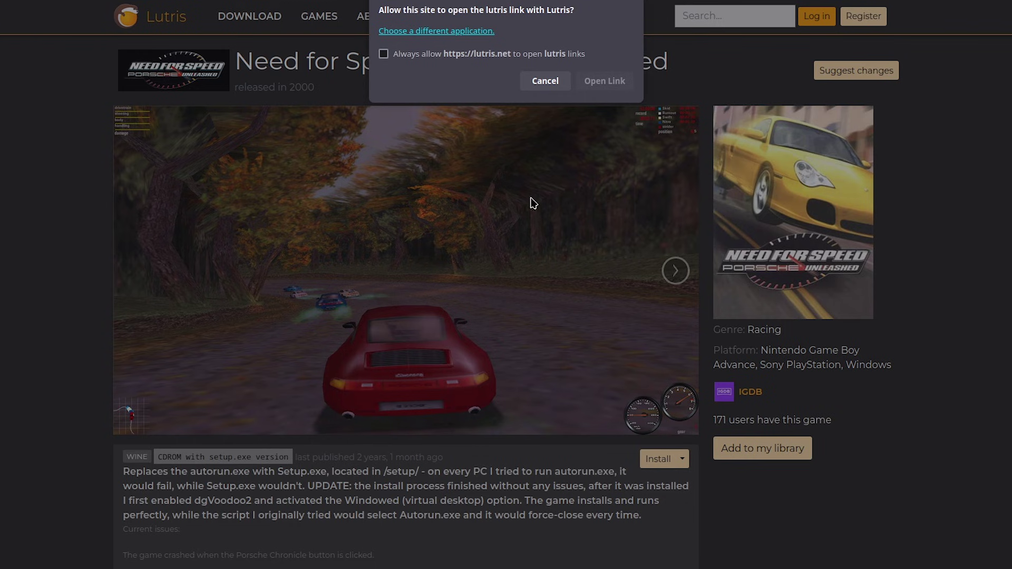
left_click(601, 81)
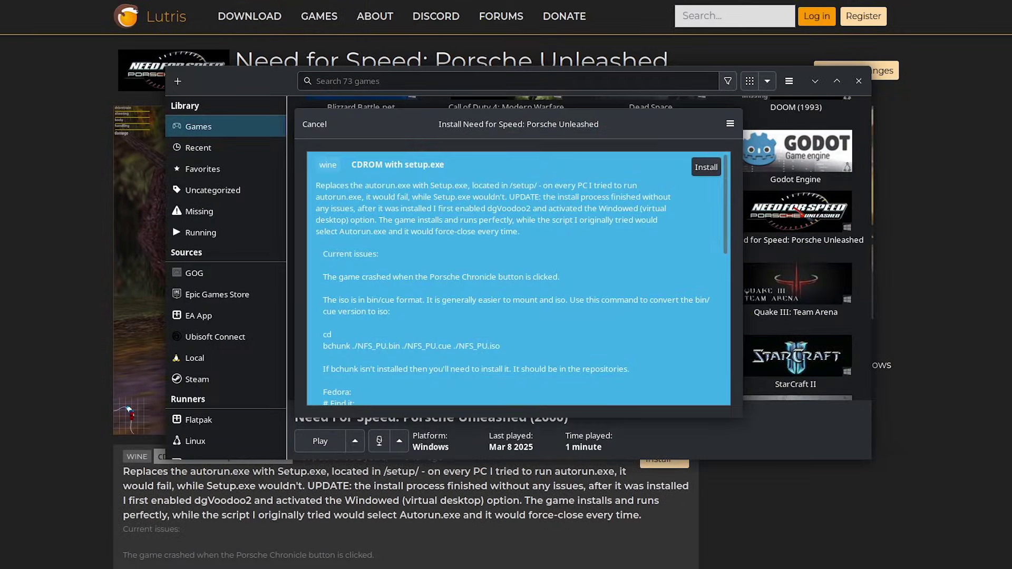
scroll(524, 289, "down", 3)
scroll(524, 289, "up", 3)
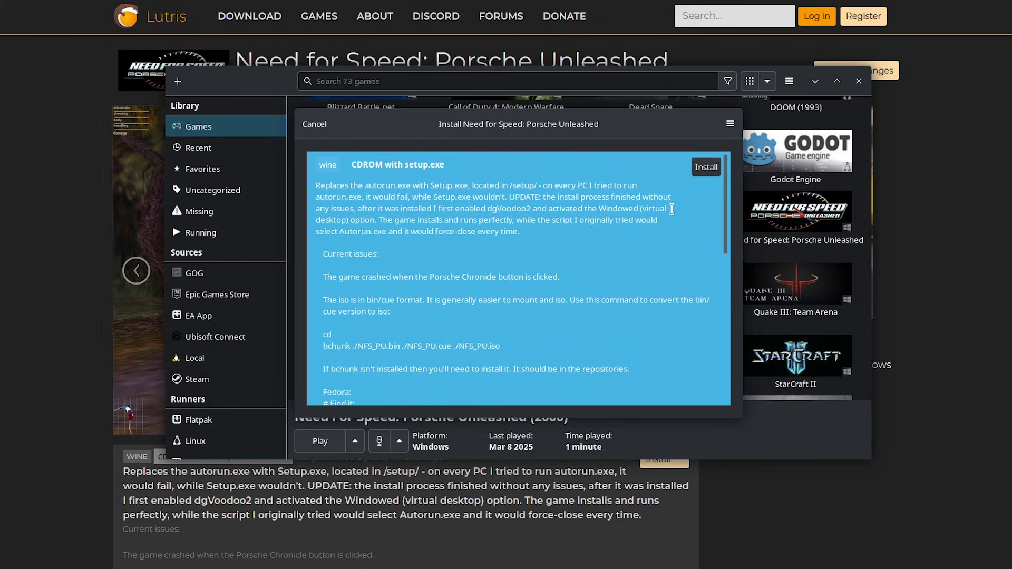
- Preview the installer's installation directory page, then cancel the installation and minimize Lutris
left_click(707, 167)
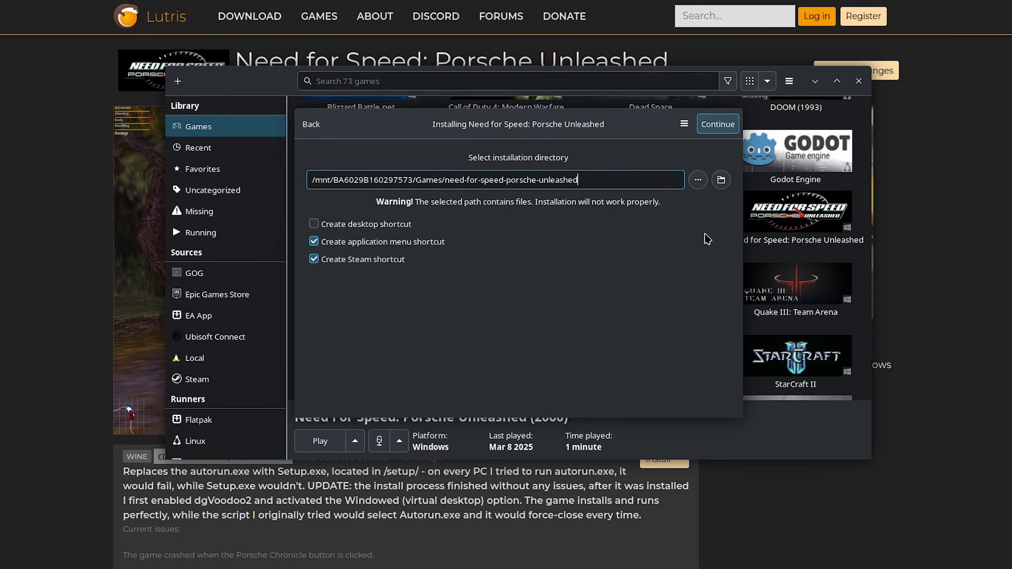
left_click(311, 136)
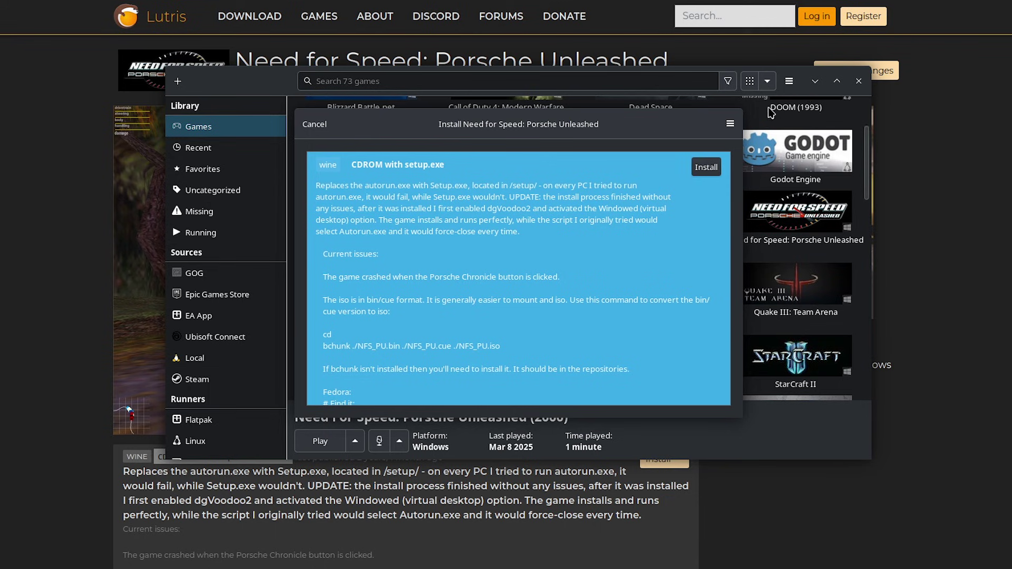
left_click(311, 126)
left_click(815, 81)
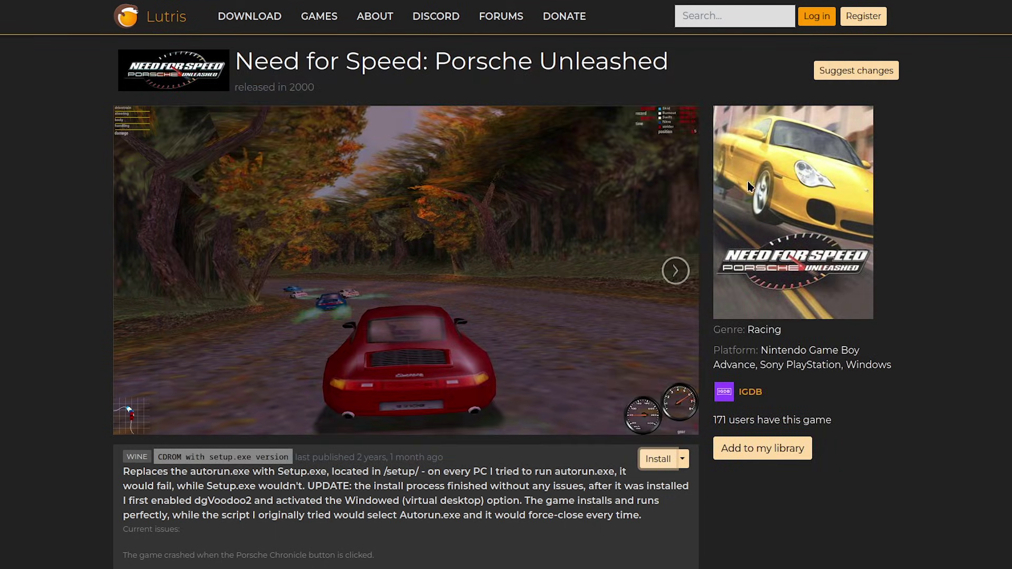
- Search the website for minecraft and open the Minecraft: Java Edition page at its list of installers
type("minecraft")
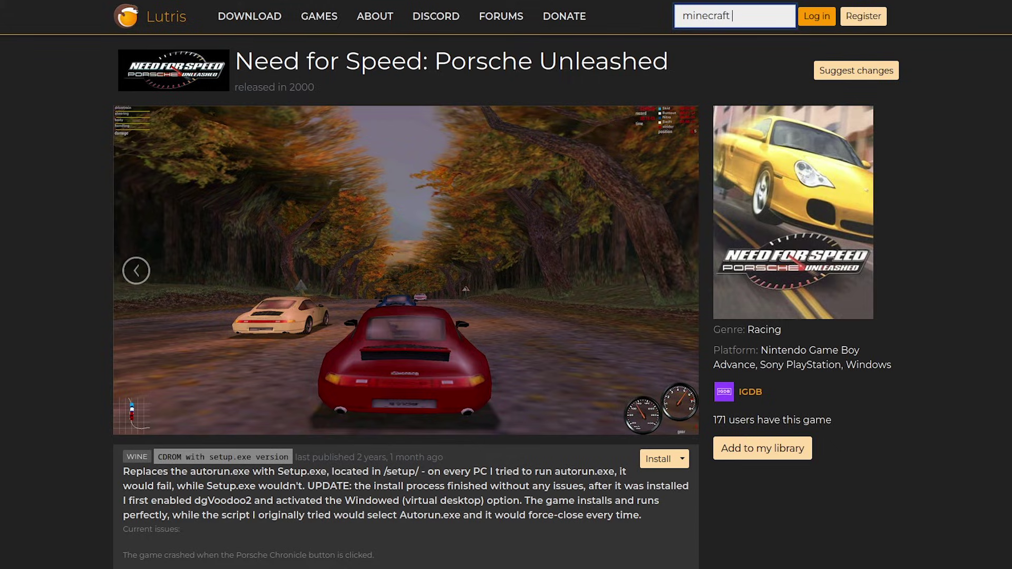
key("Return")
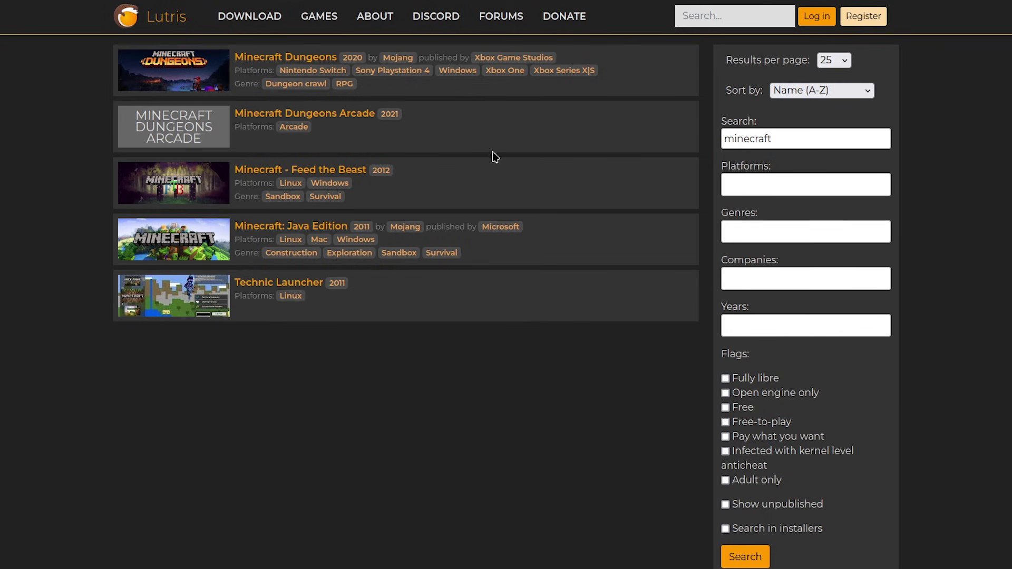
left_click(714, 15)
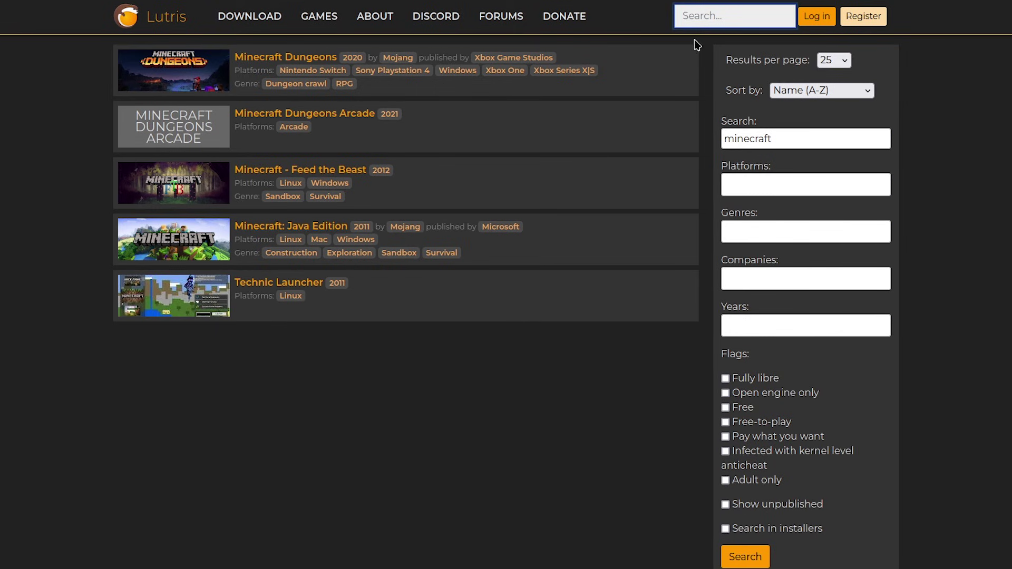
left_click(277, 233)
scroll(219, 430, "down", 5)
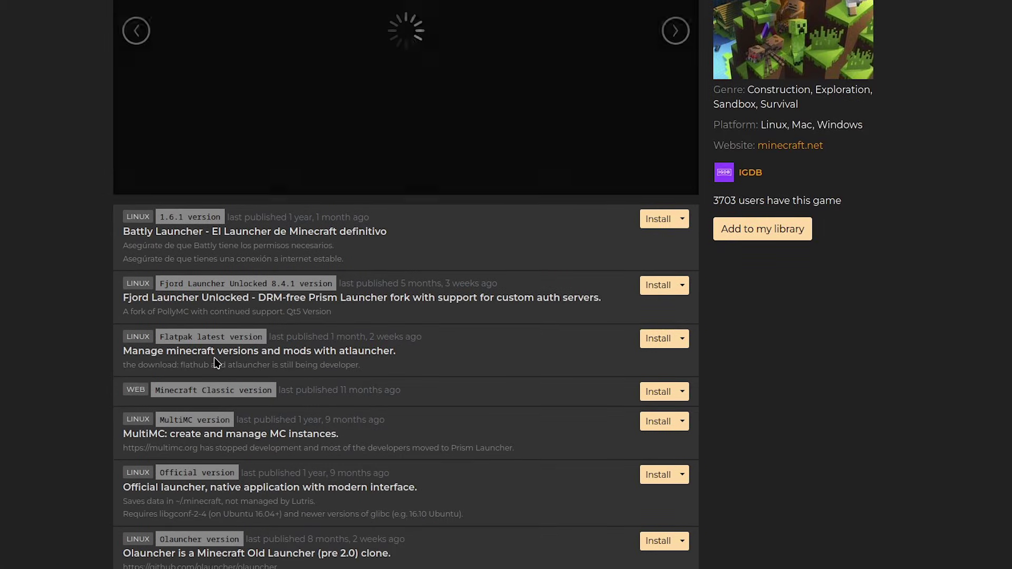
- Find the Olauncher version among the Minecraft installers and highlight its description line
scroll(214, 358, "down", 5)
mouse_move(125, 314)
left_mouse_down()
mouse_move(391, 316)
mouse_move(237, 328)
mouse_move(187, 319)
mouse_move(358, 314)
left_mouse_up()
left_click(145, 317)
double_click(371, 316)
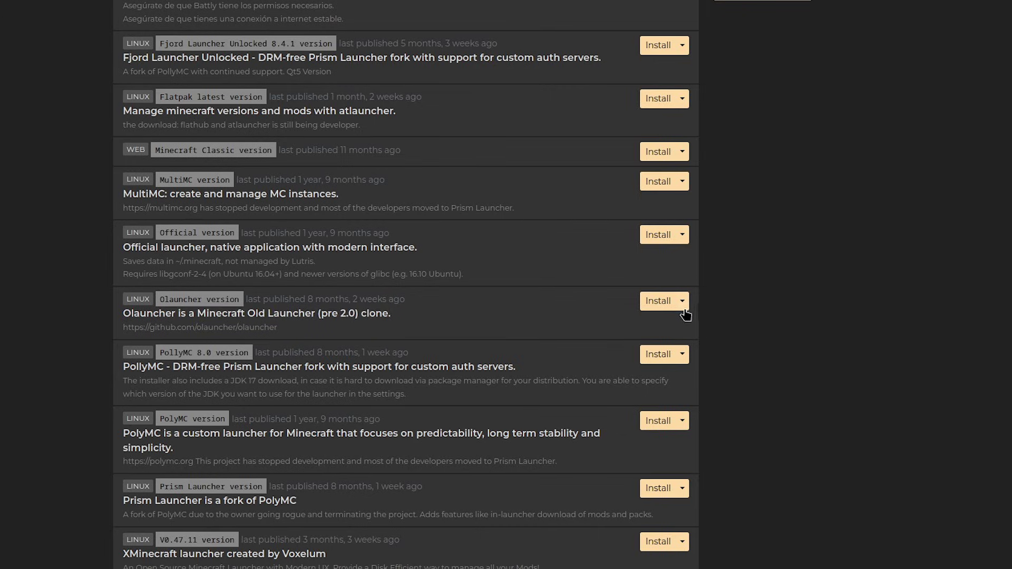
- View the Olauncher version's installer script, highlight its contents and return to the Minecraft: Java Edition page
left_click(683, 301)
left_click(691, 343)
left_click_drag(227, 134, 172, 116)
left_click(362, 287)
key("ctrl+a")
left_click(475, 230)
key("alt+Left")
- Look over the available Minecraft launchers, highlighting the entries from XMinecraft launcher up to atlauncher
scroll(253, 335, "down", 3)
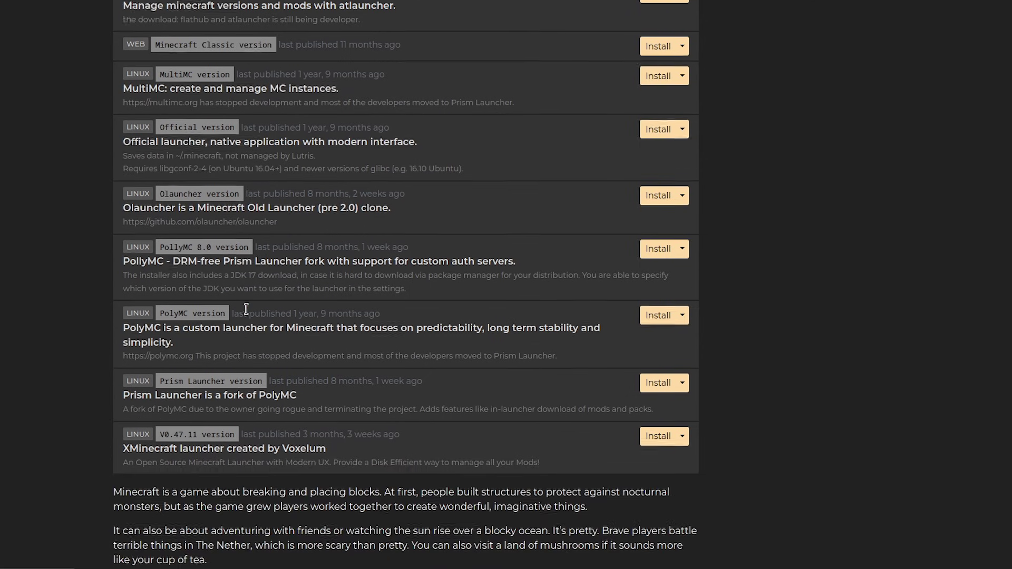
scroll(246, 309, "up", 4)
scroll(246, 309, "down", 2)
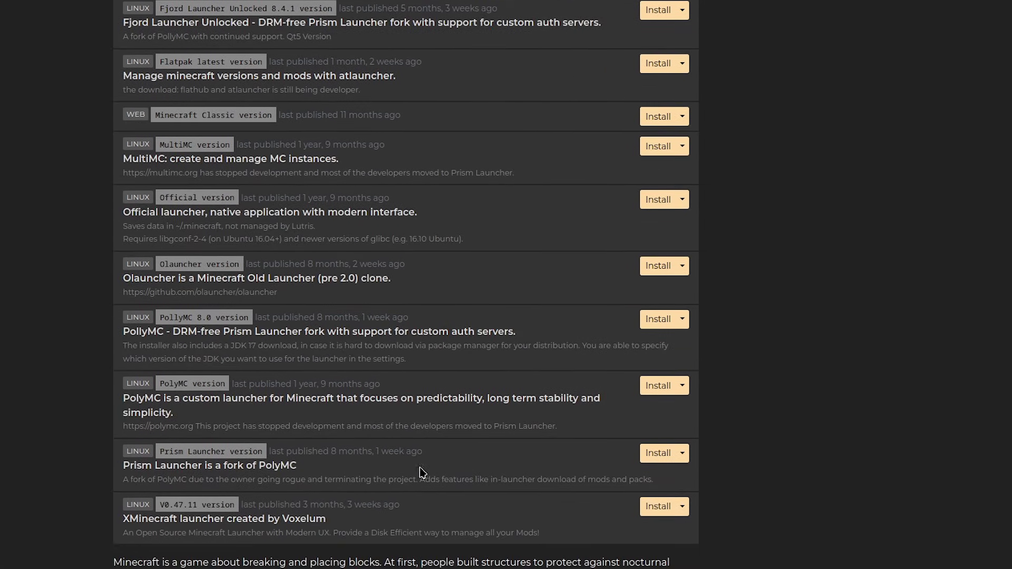
left_click_drag(421, 514, 124, 76)
left_click(273, 253)
scroll(273, 253, "up", 4)
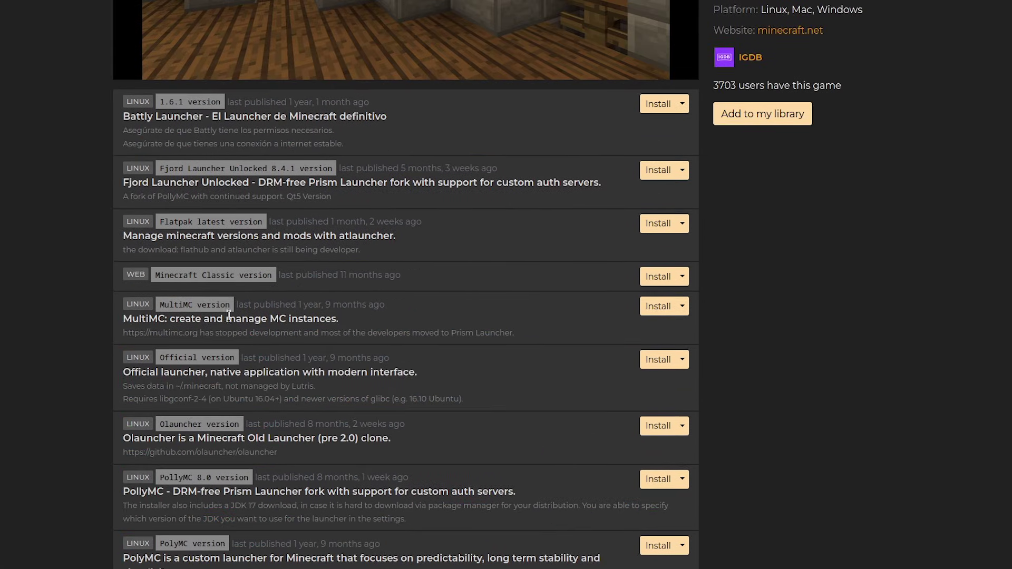
- Highlight the Minecraft Classic version's name and its Web runner label, and check the remaining installers
triple_click(216, 276)
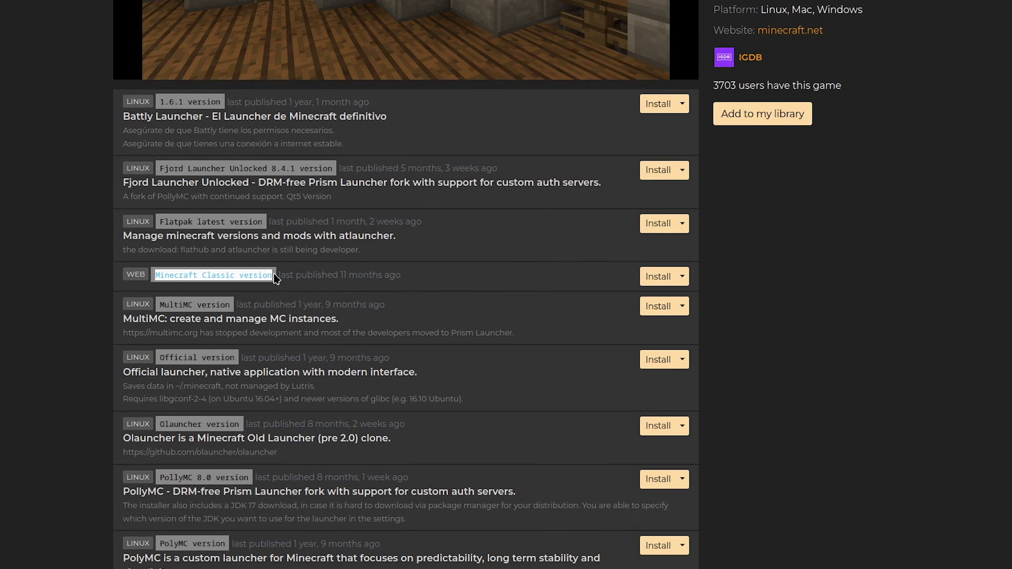
left_click(288, 276)
double_click(132, 273)
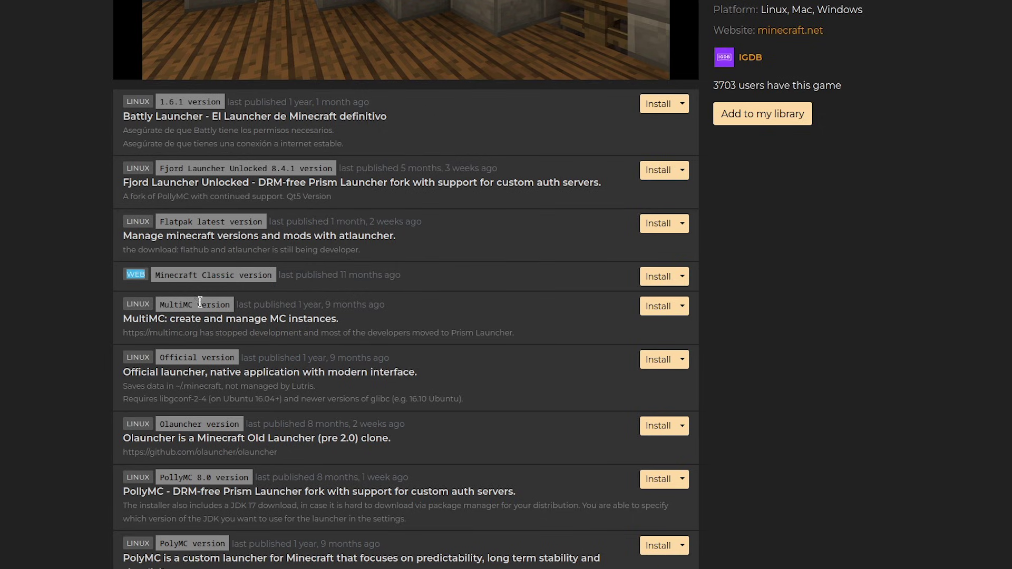
scroll(237, 418, "down", 4)
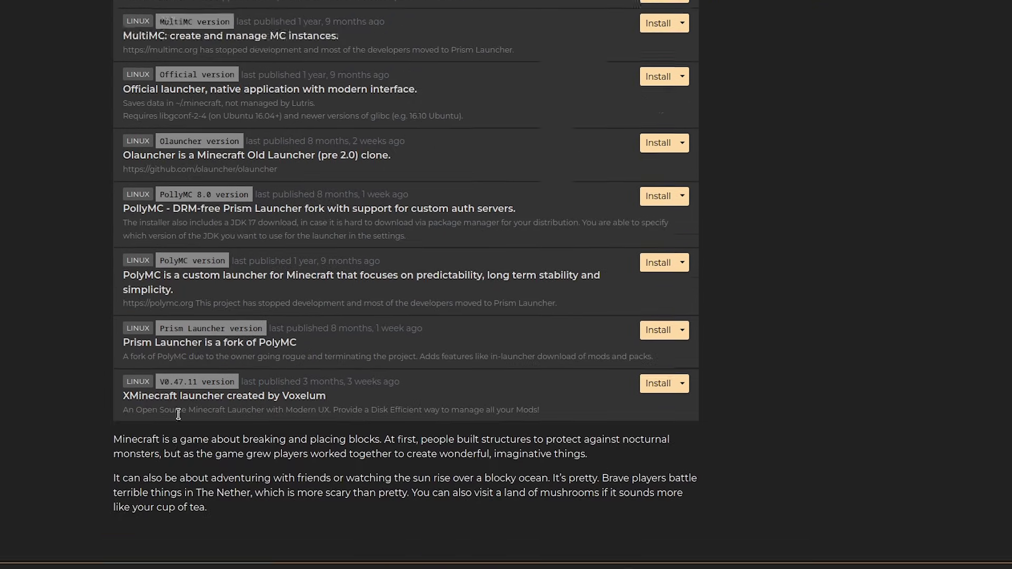
scroll(237, 418, "up", 7)
- Return to the search results, search the website for "red dead rede" and open the Red Dead Redemption page
key("alt+Left")
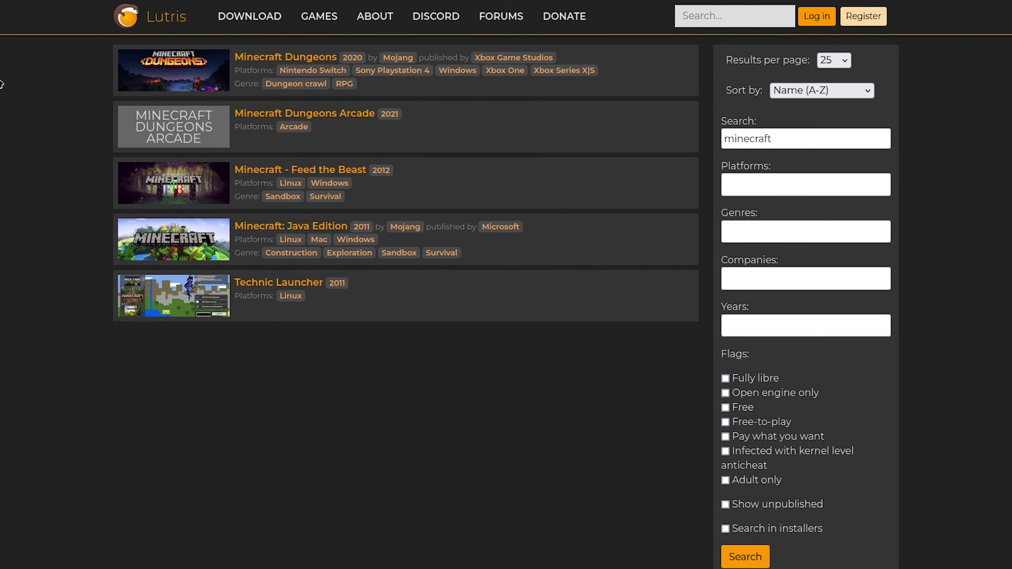
left_click(710, 23)
type("r")
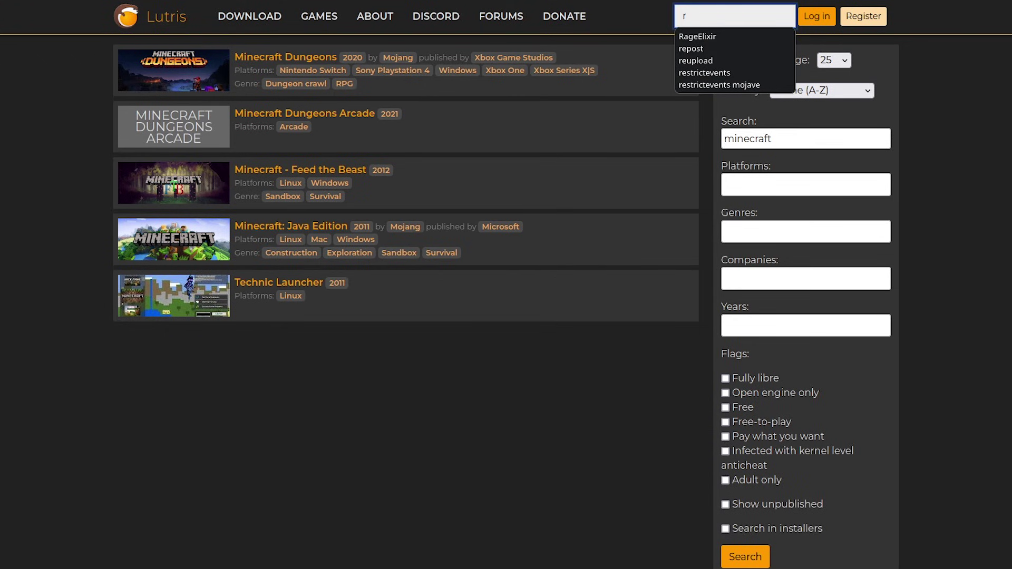
type("ed dead rede")
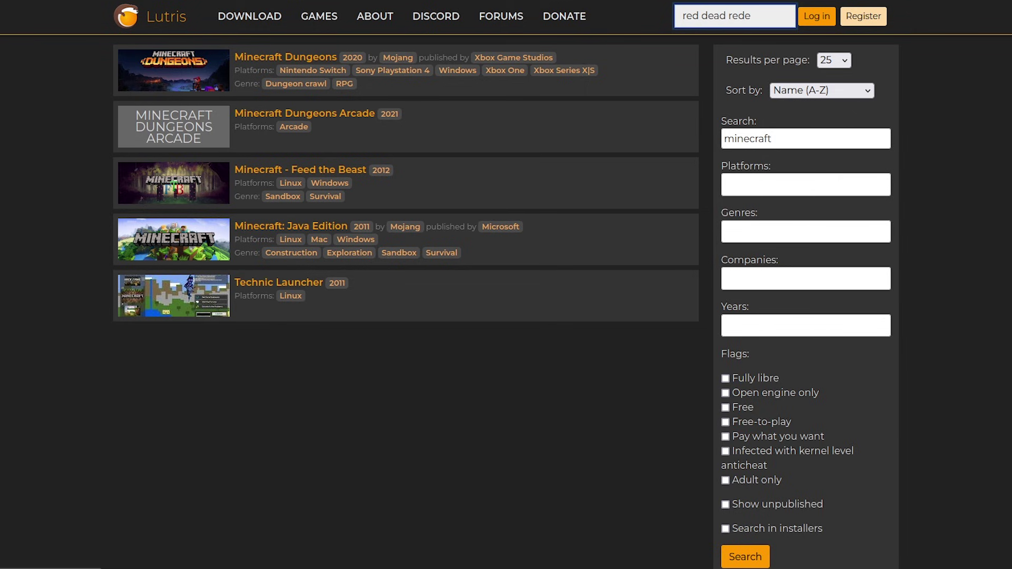
key("Return")
left_click(295, 57)
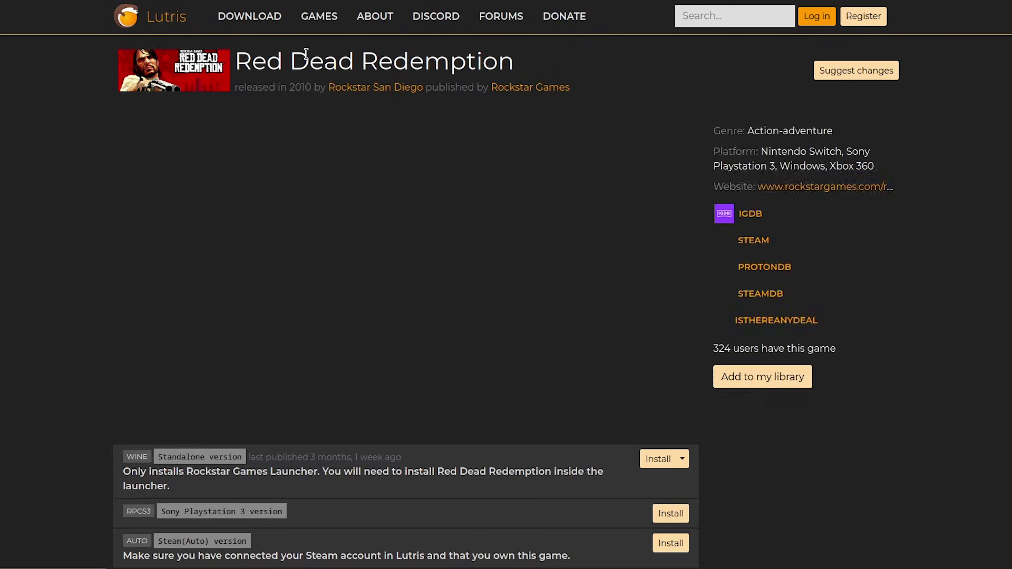
- Examine Red Dead Redemption's installers, highlighting the Standalone version with its Rockstar Games Launcher note and the Sony Playstation 3 version
scroll(347, 265, "down", 5)
left_click_drag(163, 288, 244, 294)
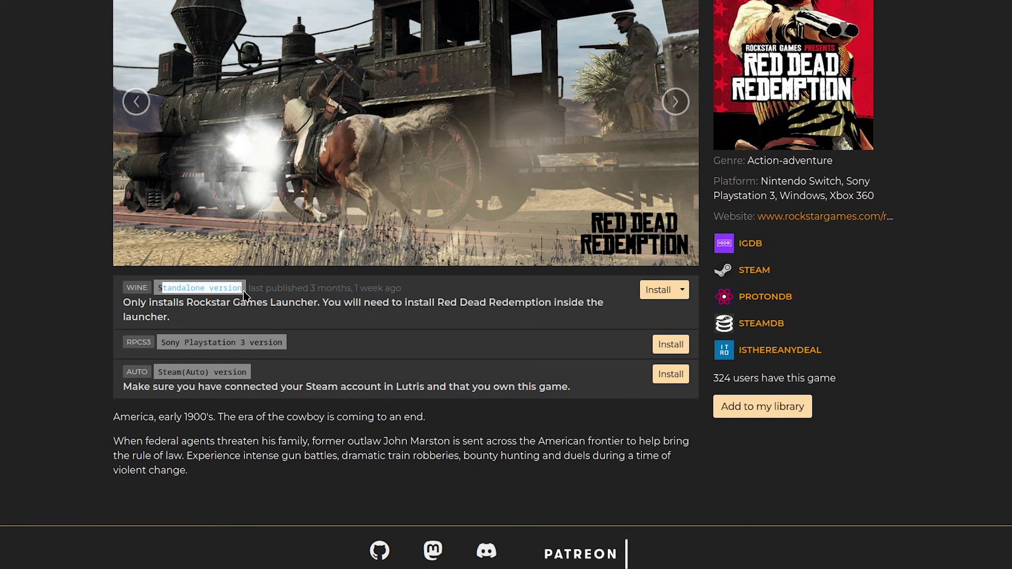
left_click_drag(368, 305, 192, 300)
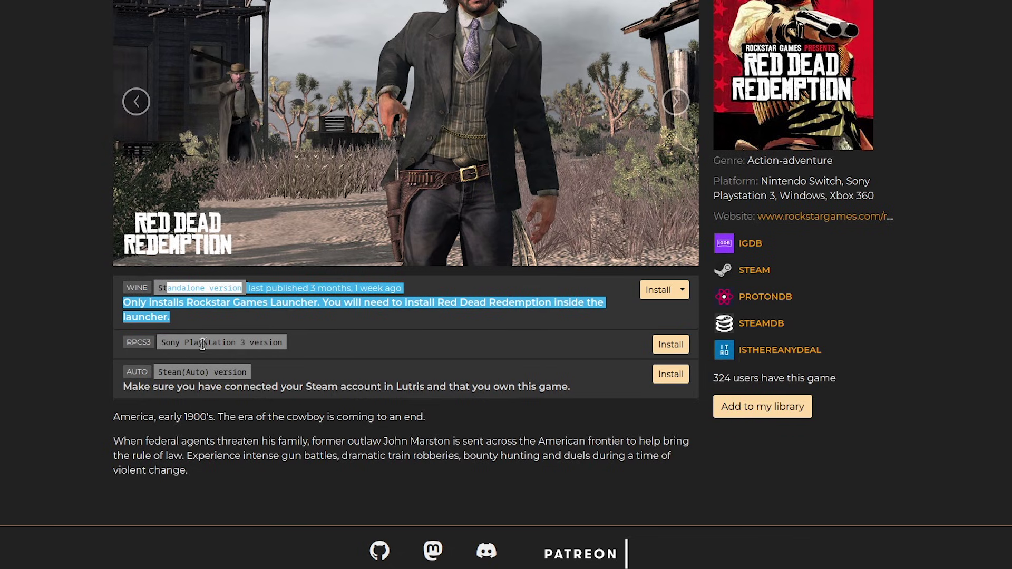
left_click_drag(159, 343, 291, 341)
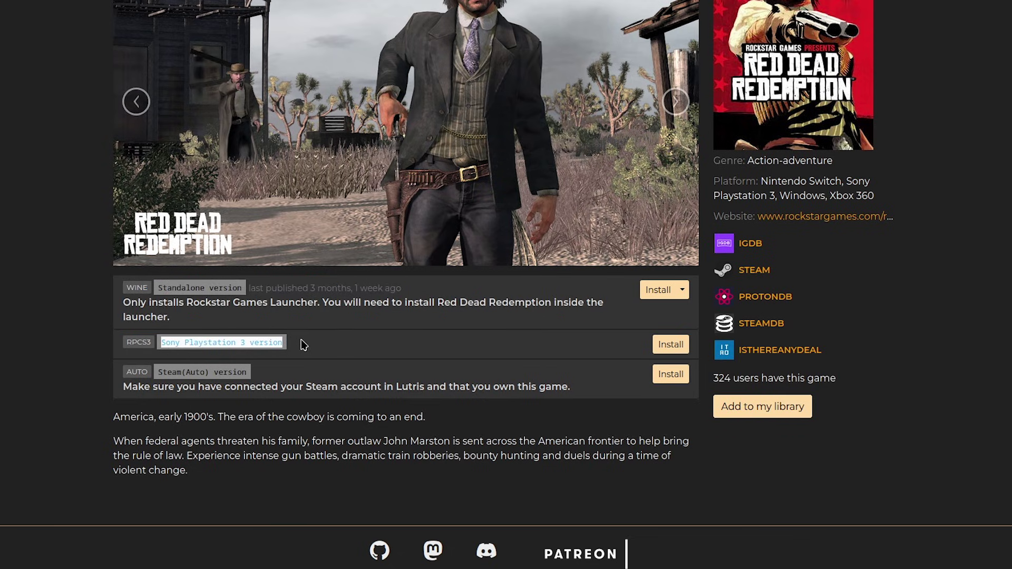
left_click_drag(185, 341, 283, 342)
- Request the Sony Playstation 3 version's installation, cancel opening the link in Lutris, and highlight the Steam(Auto) version's entry
left_click(670, 344)
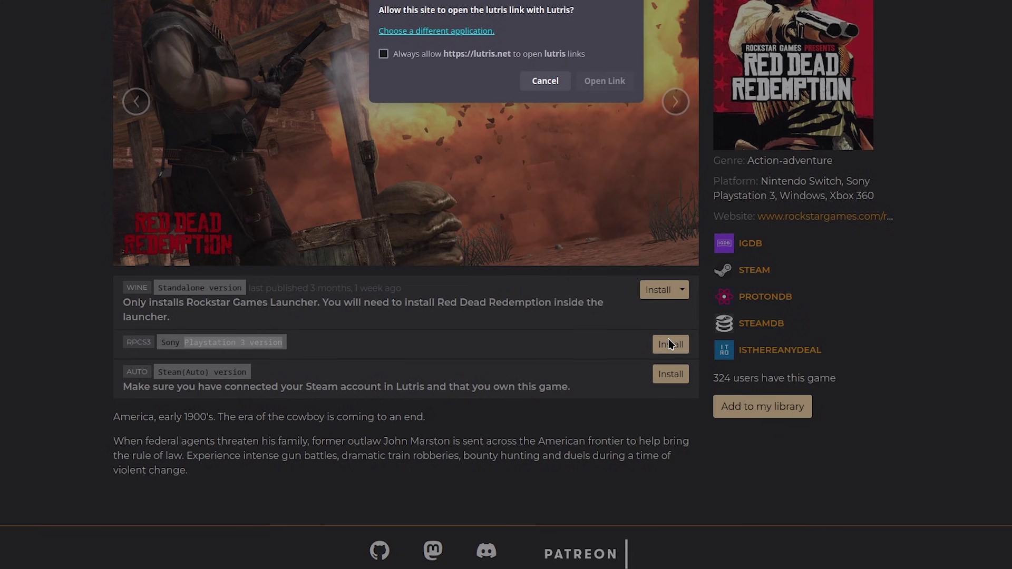
left_click(527, 80)
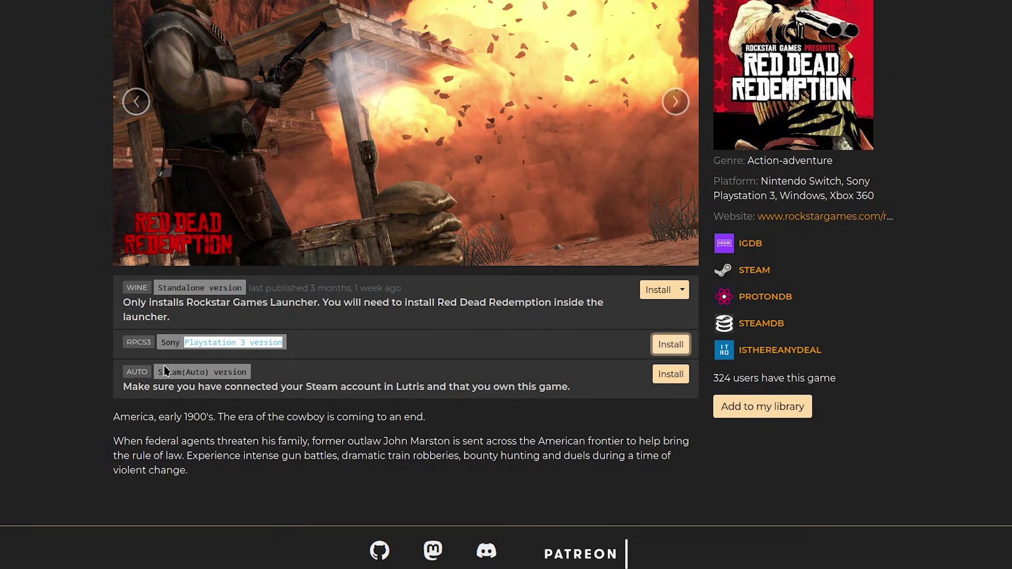
left_click_drag(165, 370, 669, 405)
- Leave the Red Dead Redemption page and search the website's games for bloodborne
scroll(670, 405, "up", 5)
key("alt+Left")
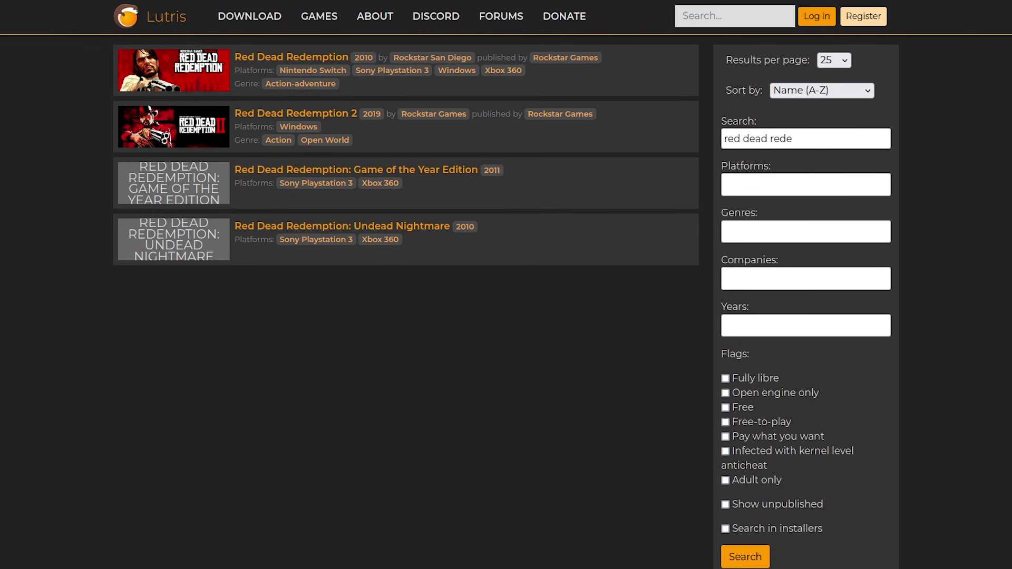
key("alt+Left")
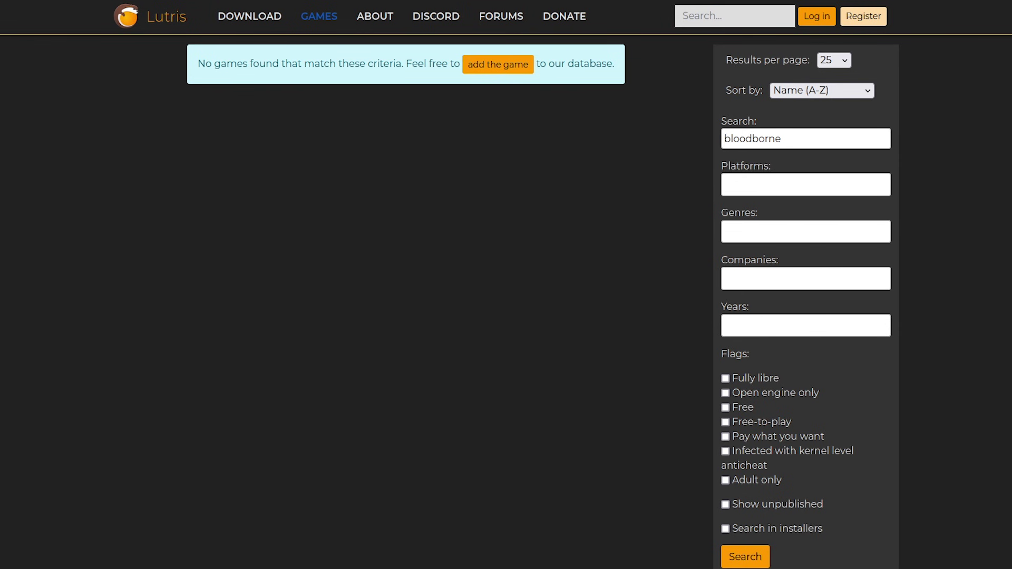
- Leave the bloodborne search, return to the full unfiltered games list and look through it down to its end
key("alt+Left")
key("alt+Left")
key("alt+Right")
scroll(346, 126, "down", 2)
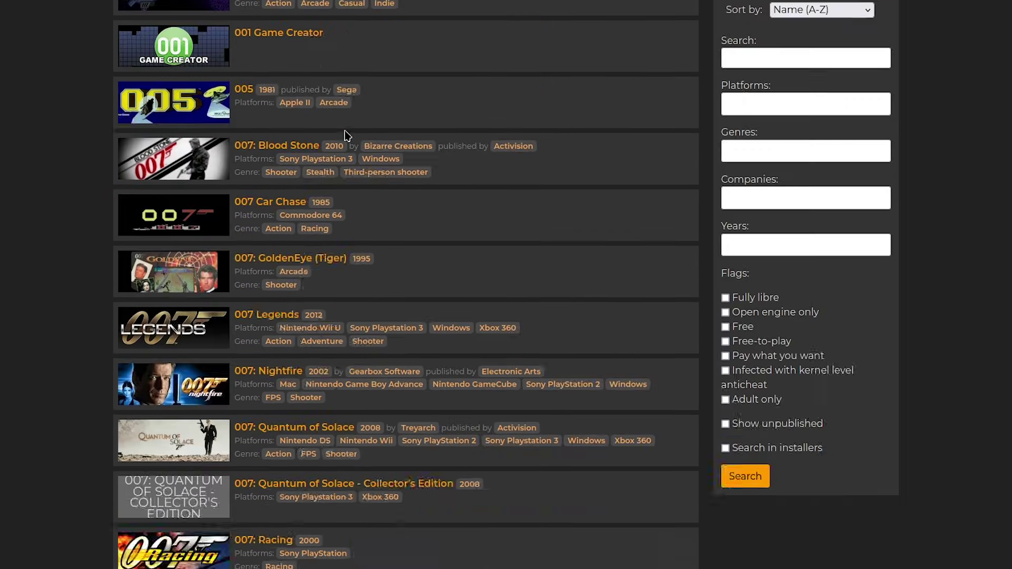
key("End")
key("Home")
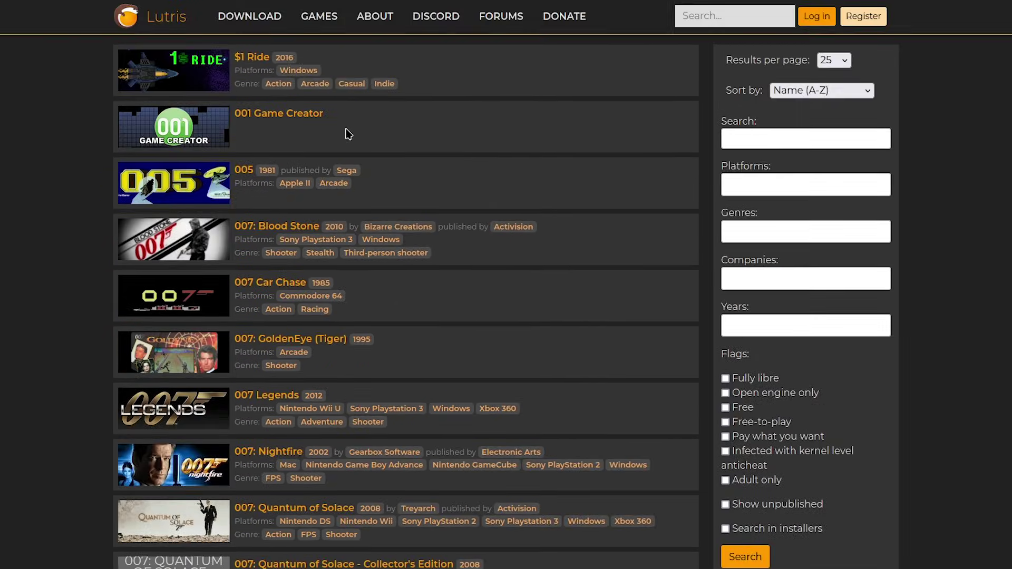
- Filter the website's games list to titles from the year 1996 and run the search
left_click(814, 330)
scroll(768, 389, "down", 10)
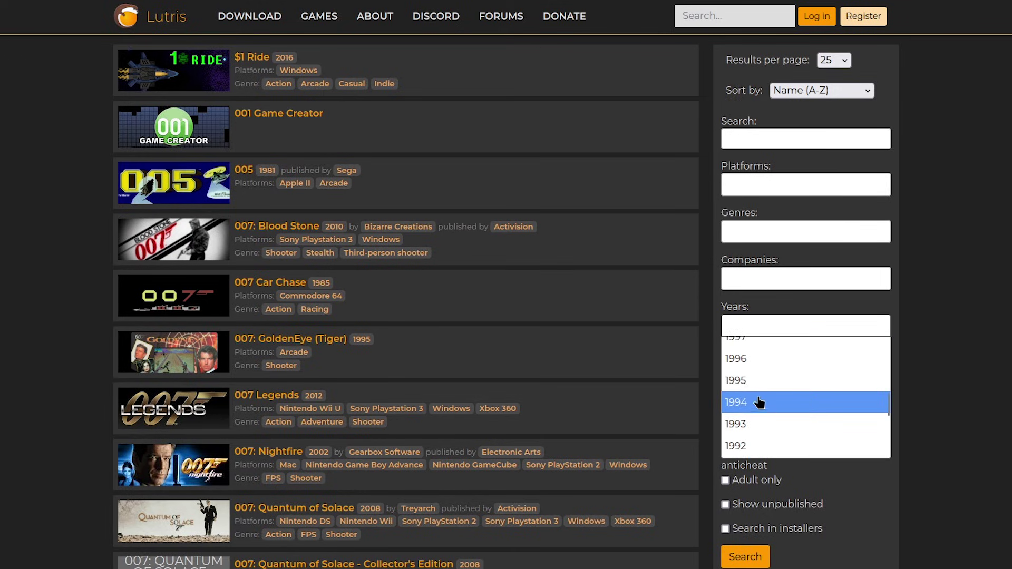
scroll(761, 401, "up", 3)
scroll(759, 400, "down", 2)
left_click(761, 424)
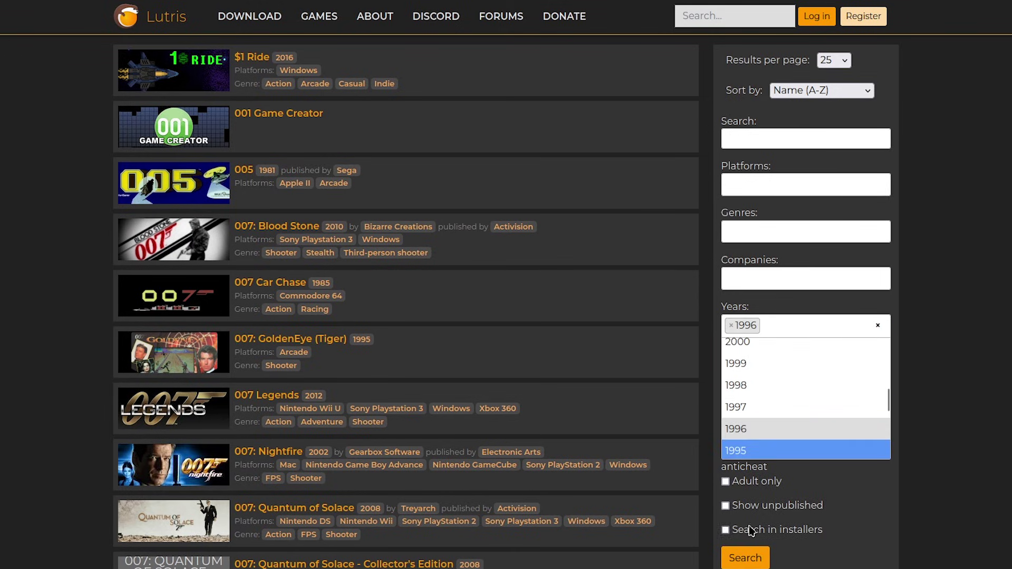
left_click(760, 554)
- Look through the 1996 games and highlight the total number of results in the page count below the list
scroll(443, 380, "down", 20)
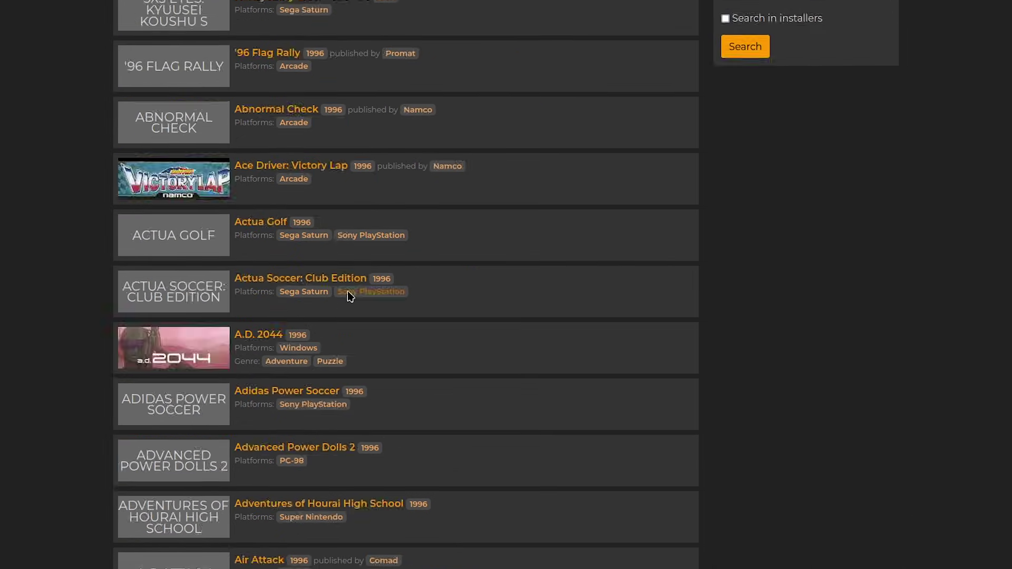
double_click(504, 489)
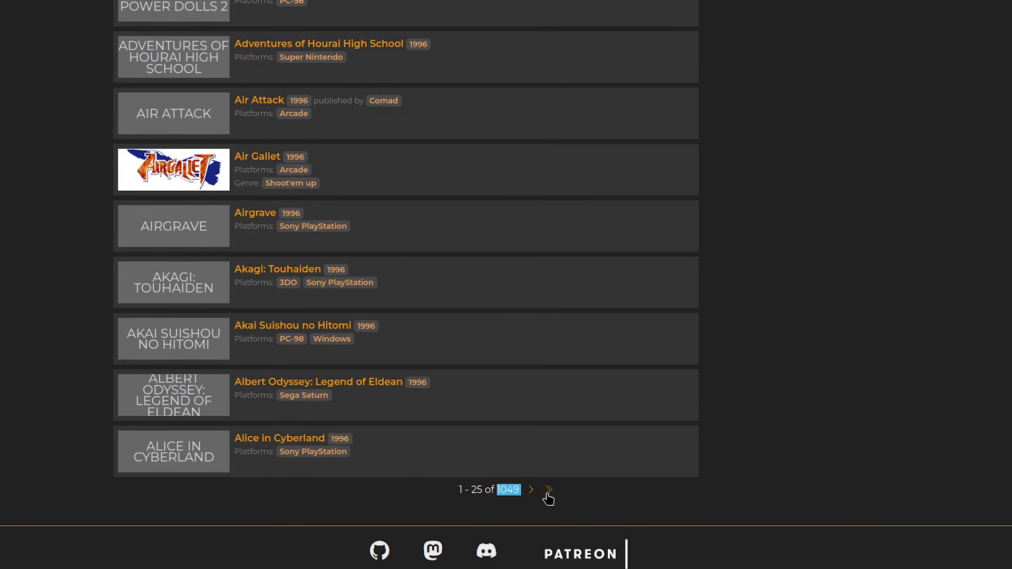
scroll(526, 375, "up", 18)
scroll(520, 377, "down", 20)
scroll(520, 377, "up", 20)
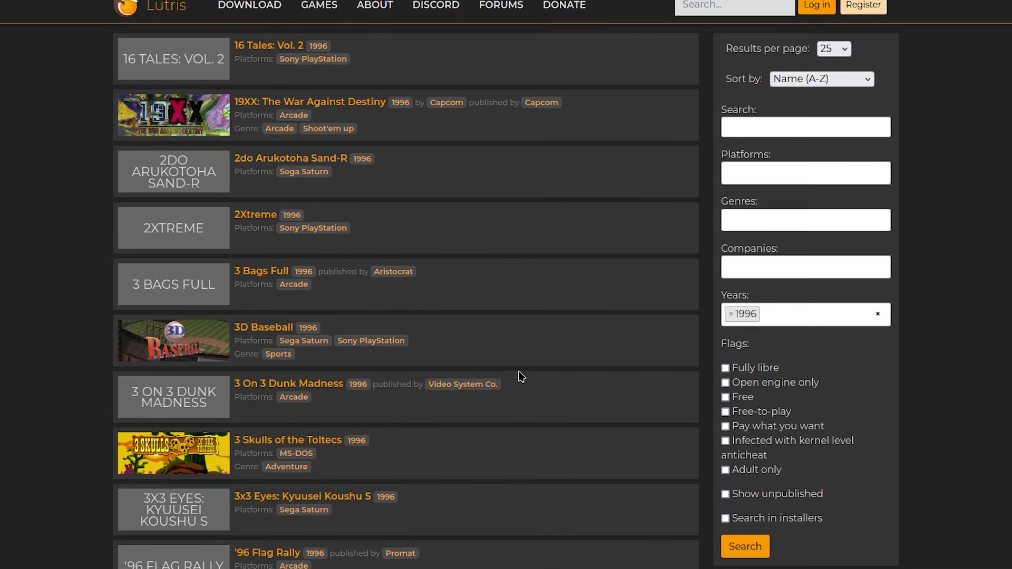